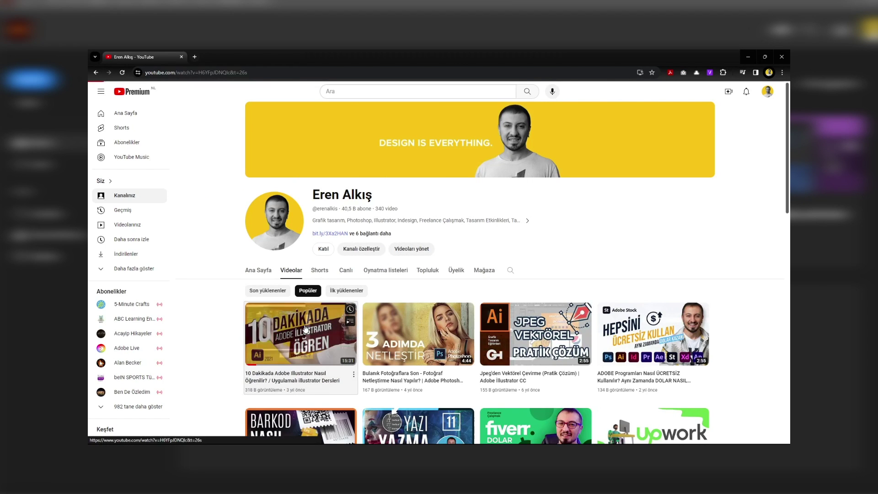
Open the first Illustrator tutorial video and scroll down to its viewer comments.
left_click(311, 322)
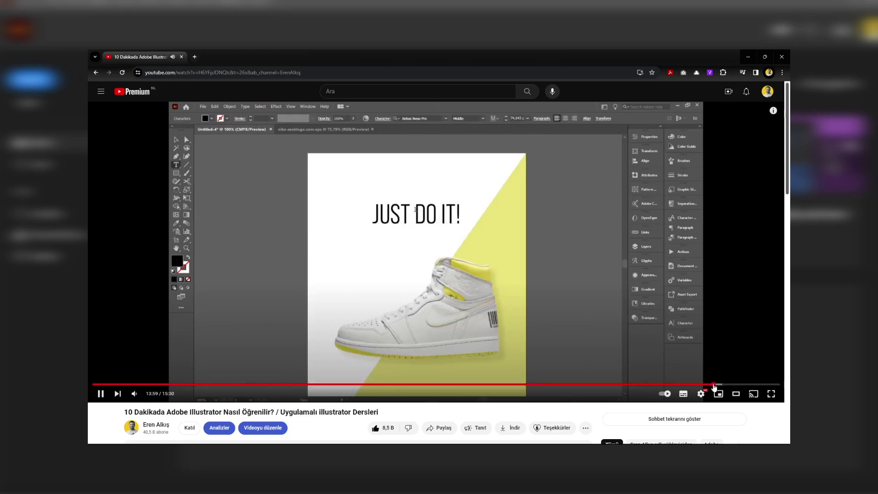
scroll(352, 366, "down", 15)
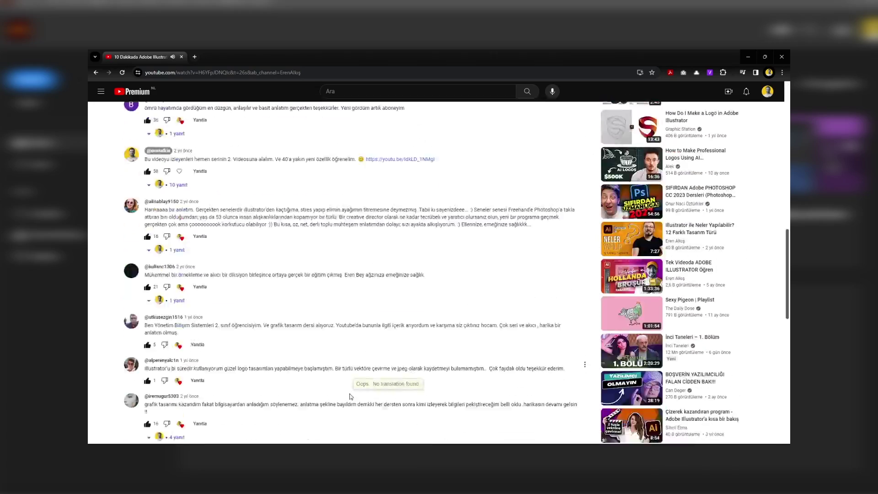
scroll(353, 394, "down", 5)
scroll(350, 394, "down", 5)
scroll(351, 392, "down", 5)
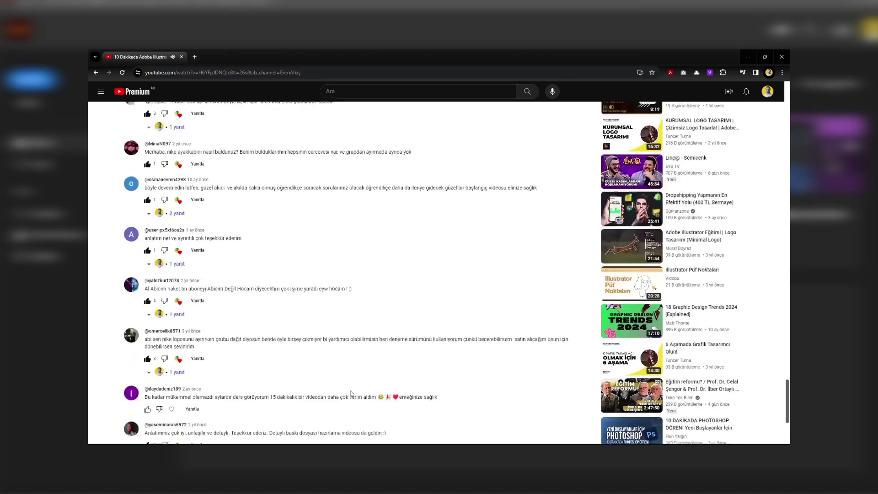
scroll(351, 392, "down", 5)
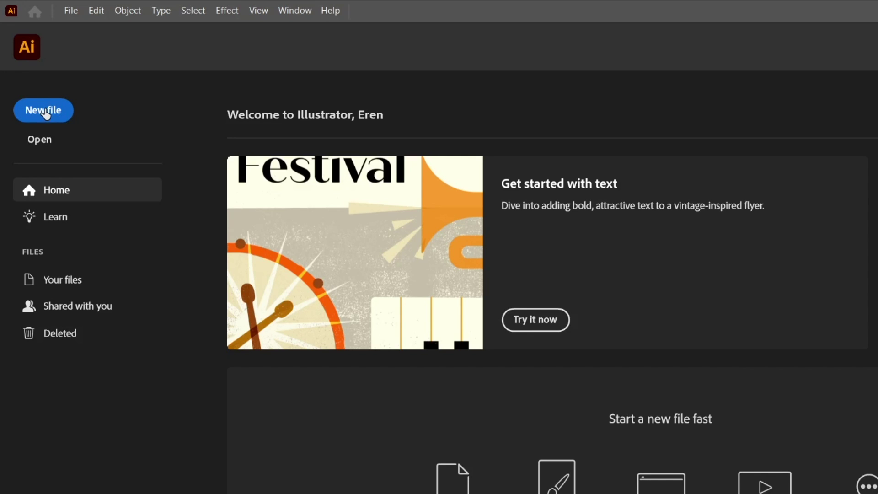
Start a new document named nike-post and select its 1080 px width.
left_click(47, 111)
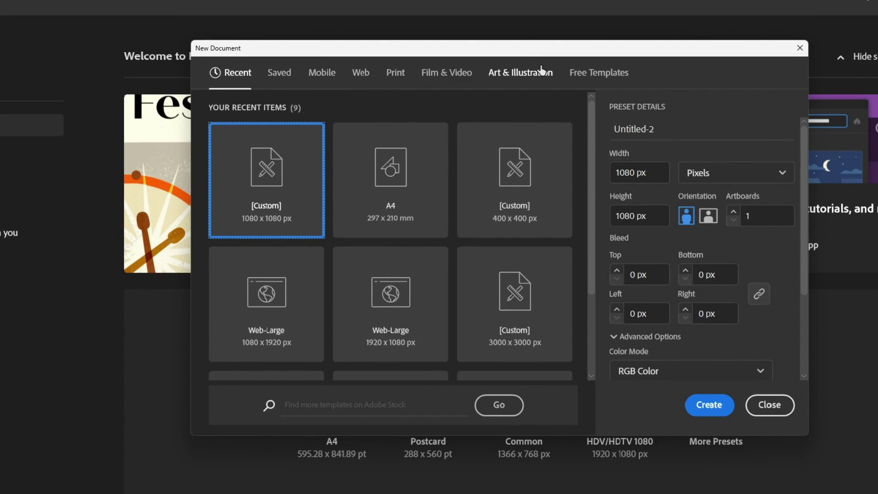
left_click(672, 128)
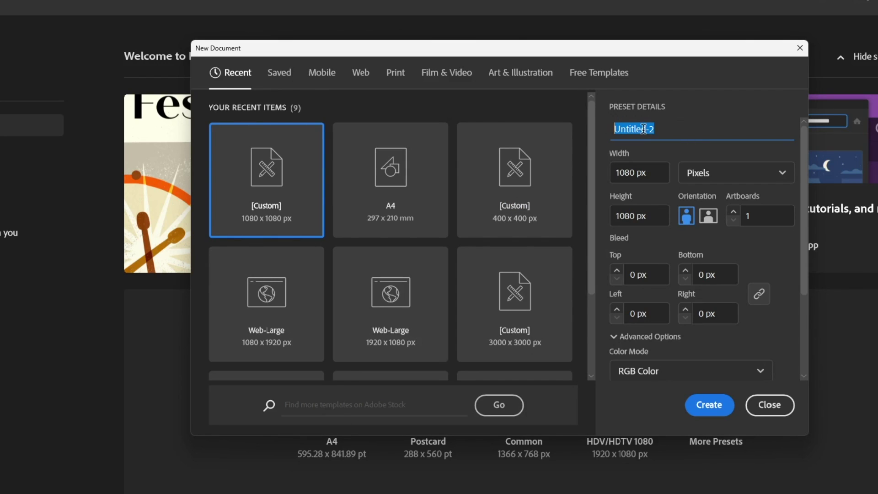
type("ni")
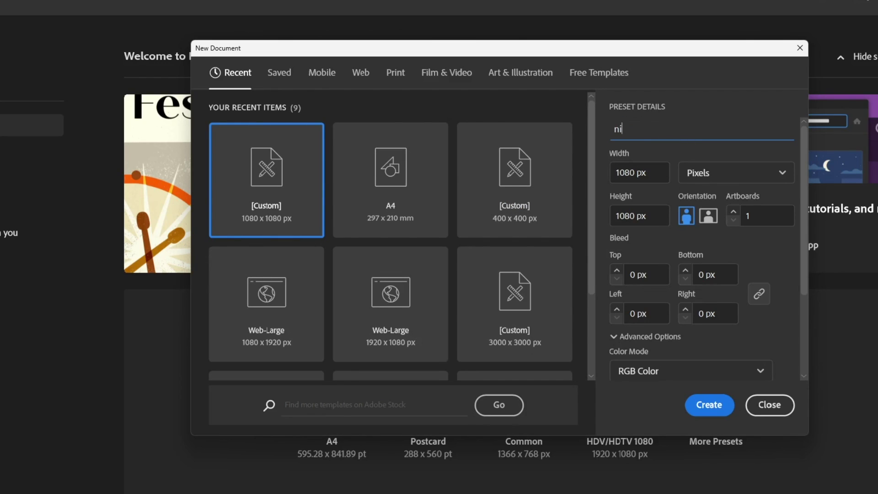
type("ke-post")
left_click(623, 173)
left_click(661, 172)
triple_click(660, 172)
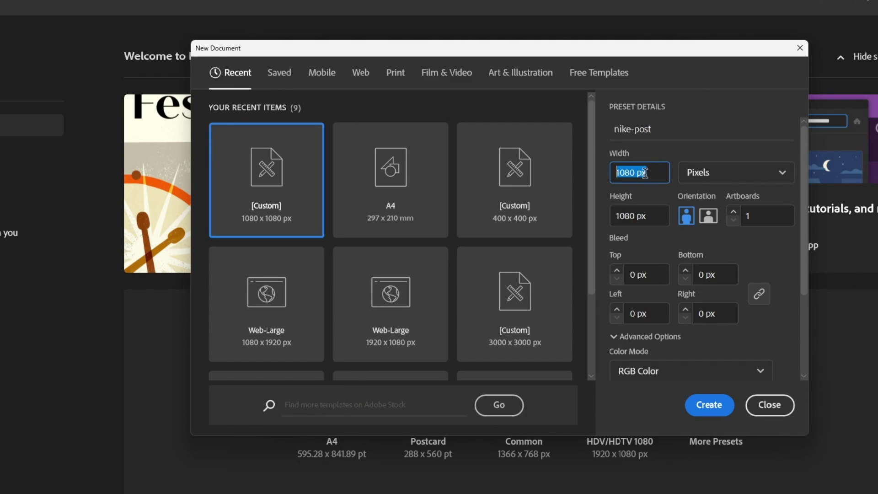
Keep 1080 px height and Screen (72 ppi) raster effects, then create the document.
triple_click(647, 215)
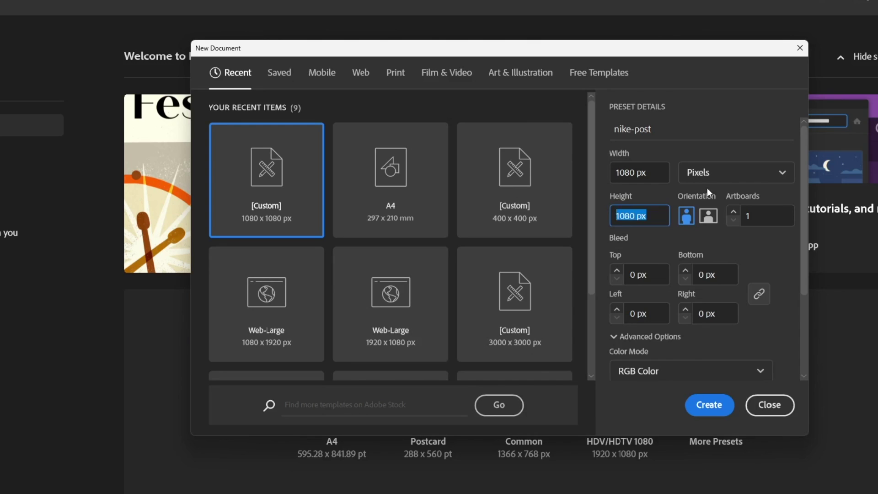
left_click(732, 173)
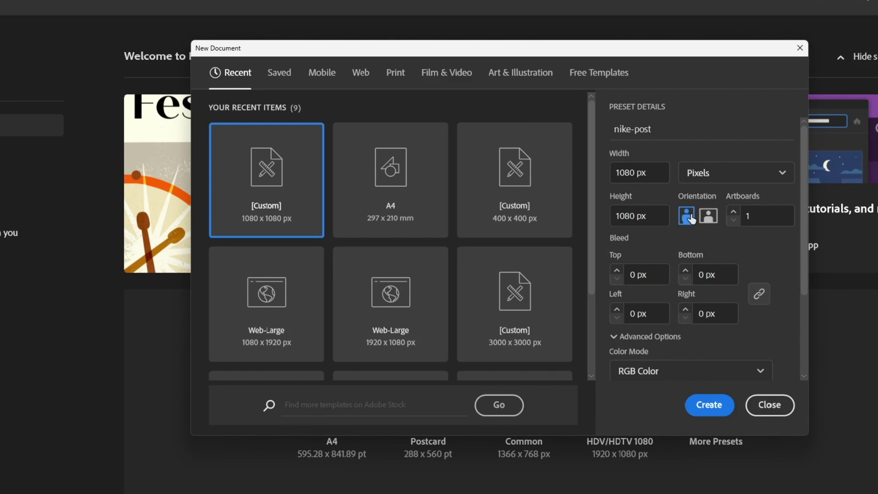
scroll(722, 295, "down", 3)
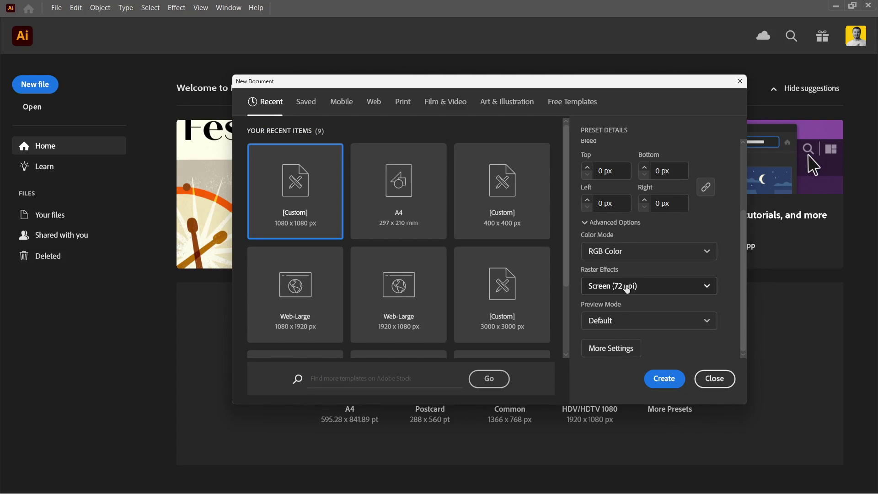
left_click(627, 289)
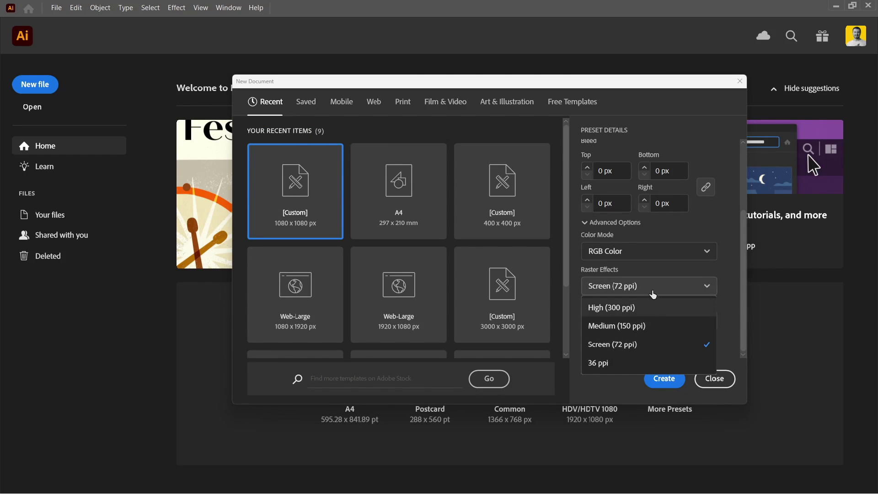
left_click(649, 289)
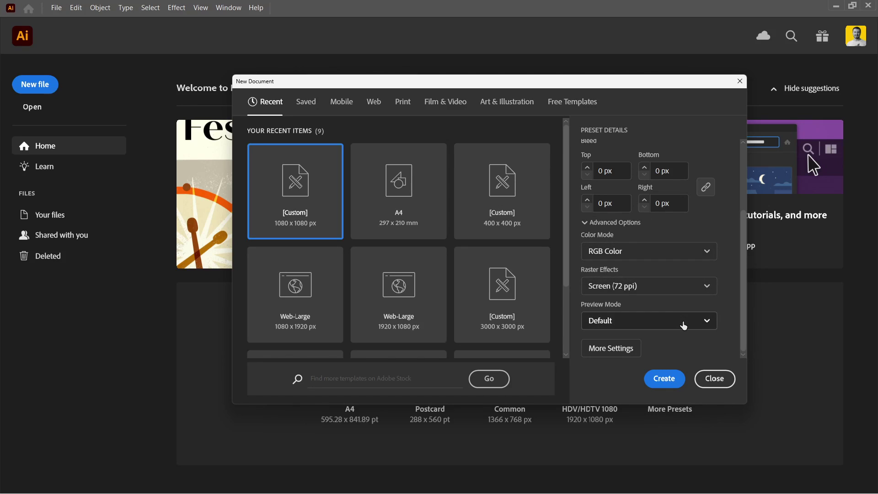
left_click(667, 379)
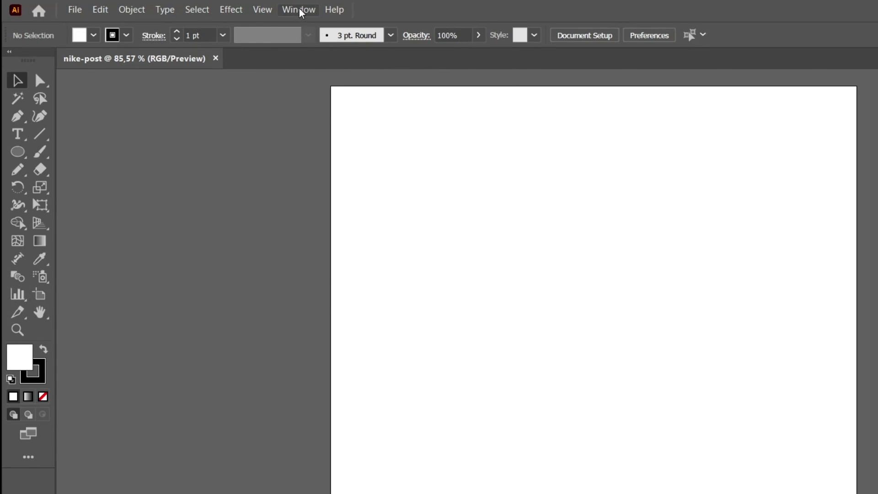
left_click(302, 10)
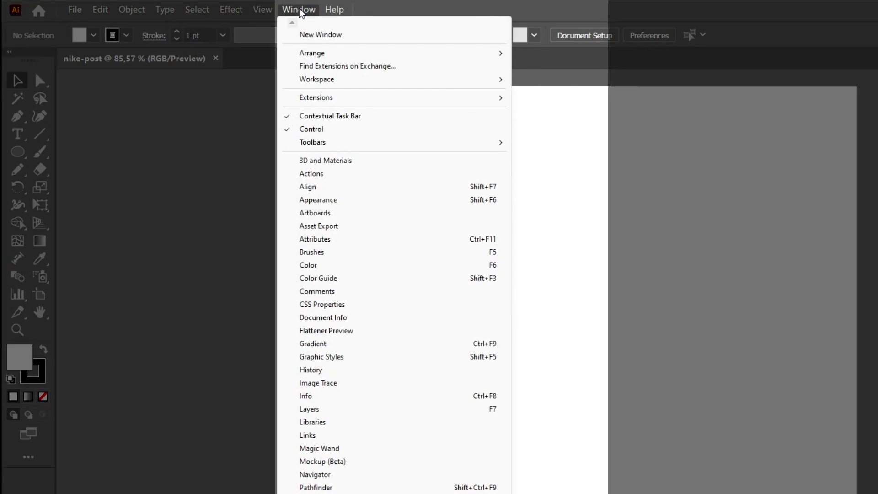
mouse_move(313, 142)
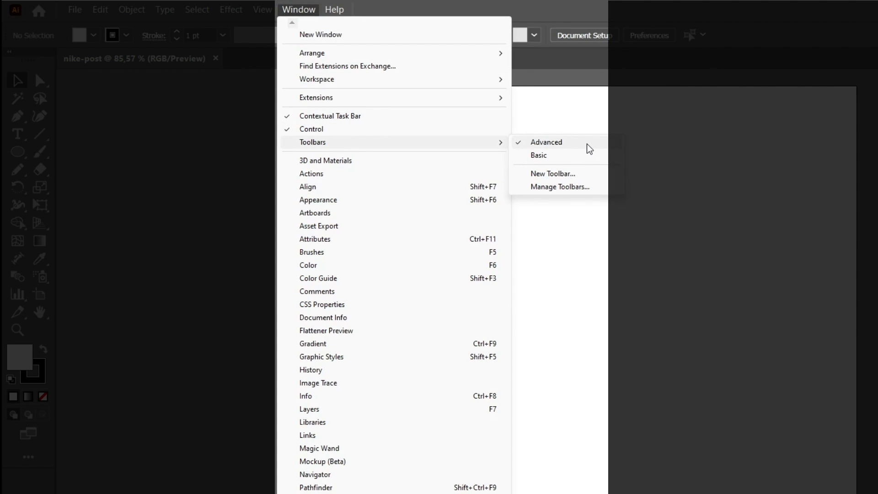
left_click(587, 156)
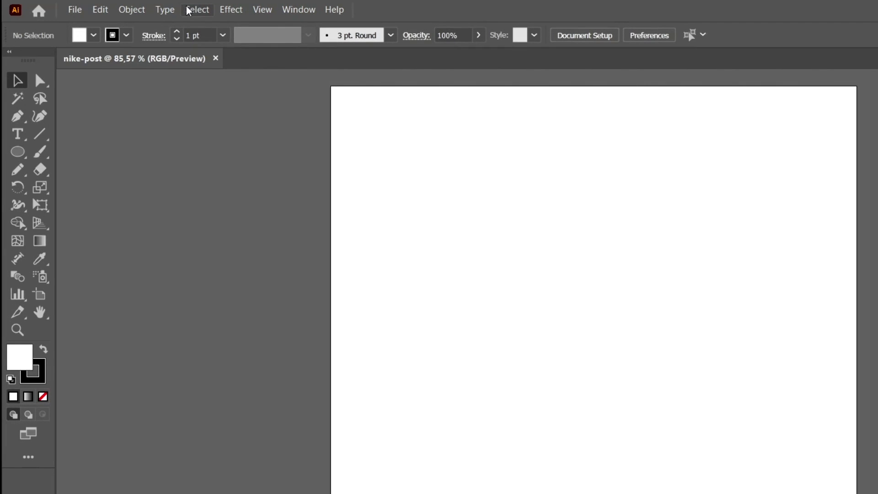
left_click(191, 10)
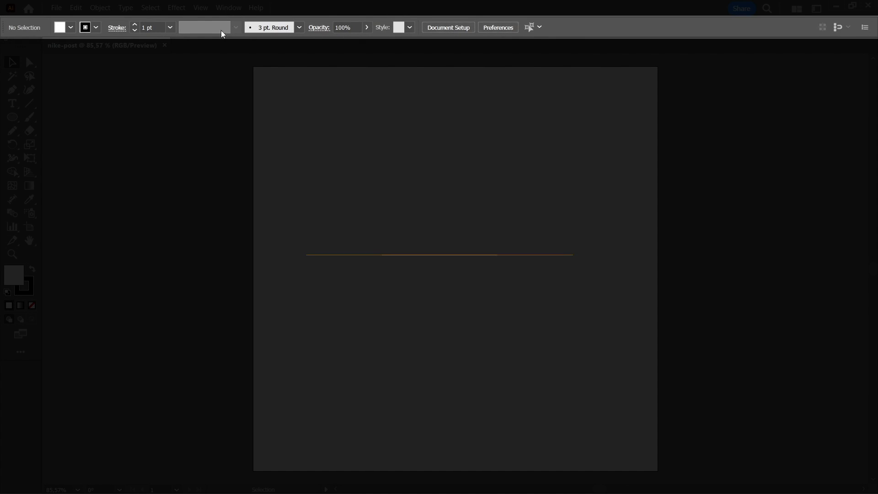
key("l")
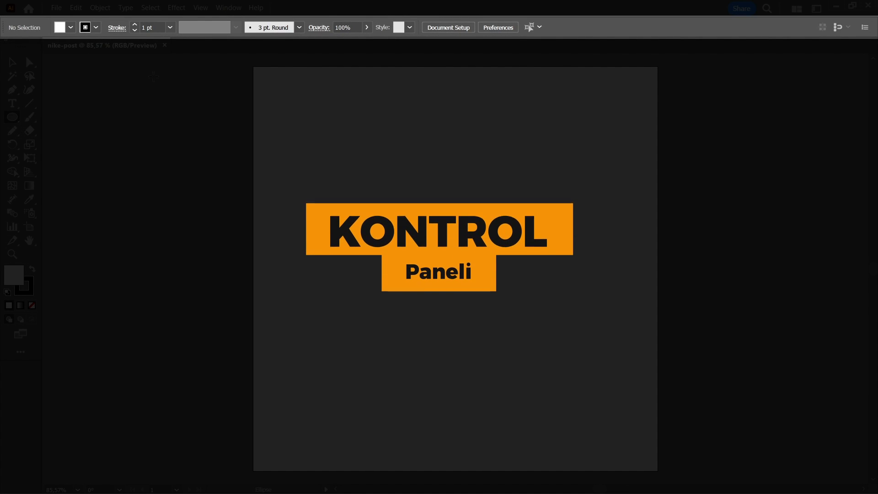
left_click(19, 103)
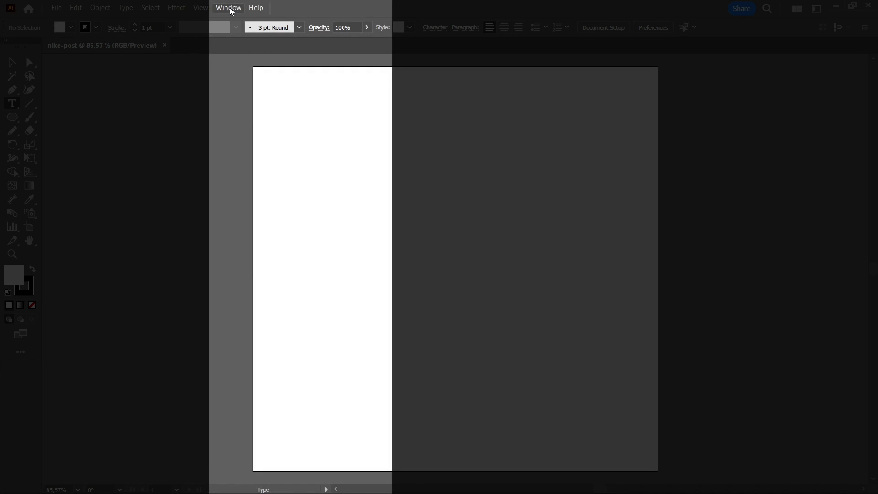
left_click(228, 8)
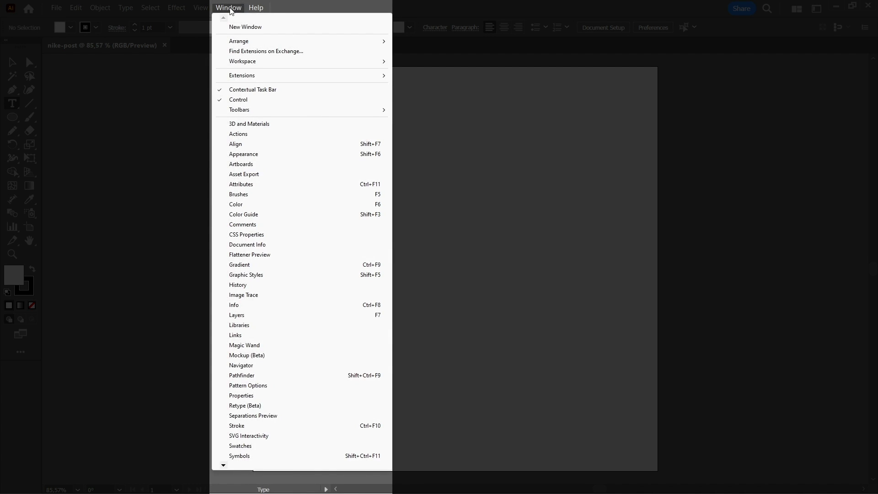
left_click(249, 101)
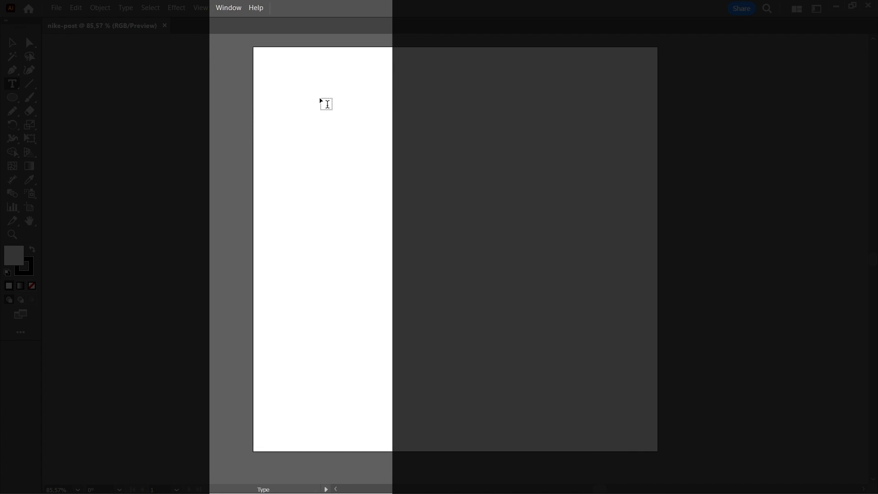
left_click(234, 13)
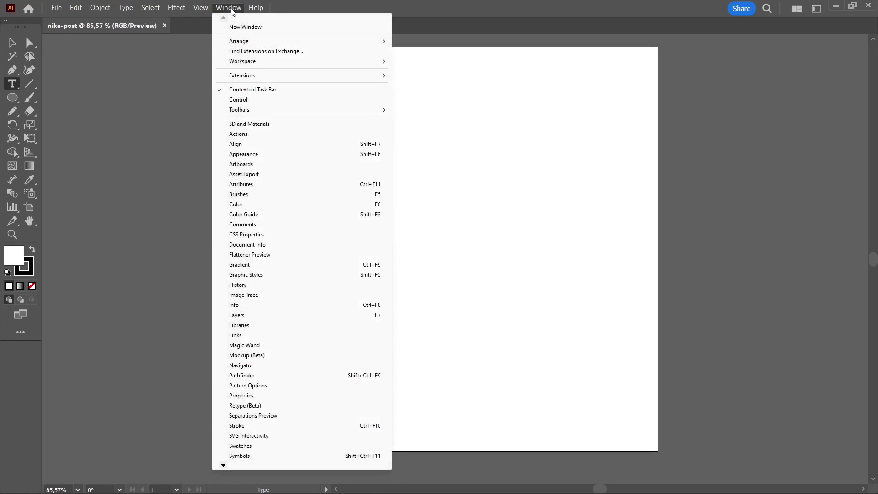
left_click(254, 104)
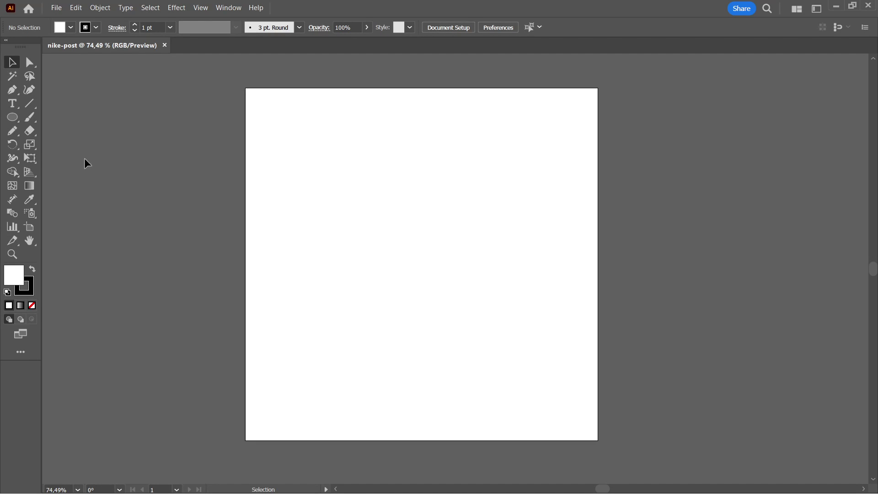
Switch to the Rectangle tool and start an exact-size rectangle with 1080 px width.
left_click(12, 117)
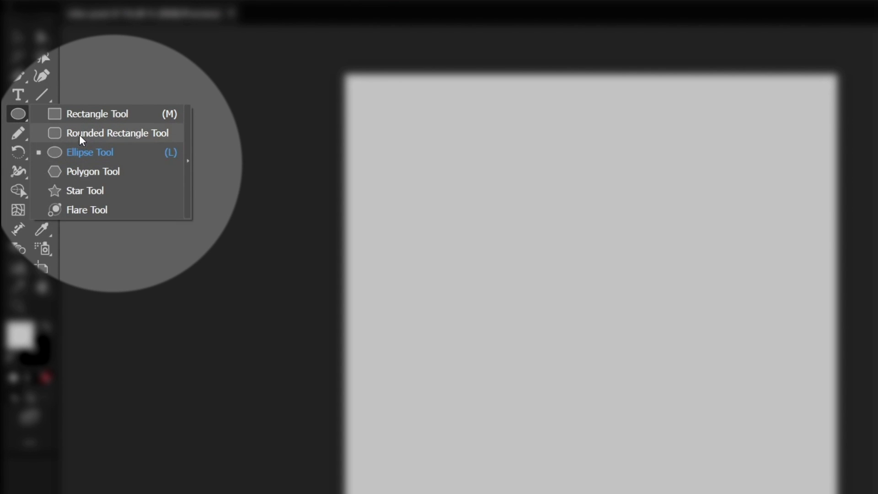
left_click(94, 120)
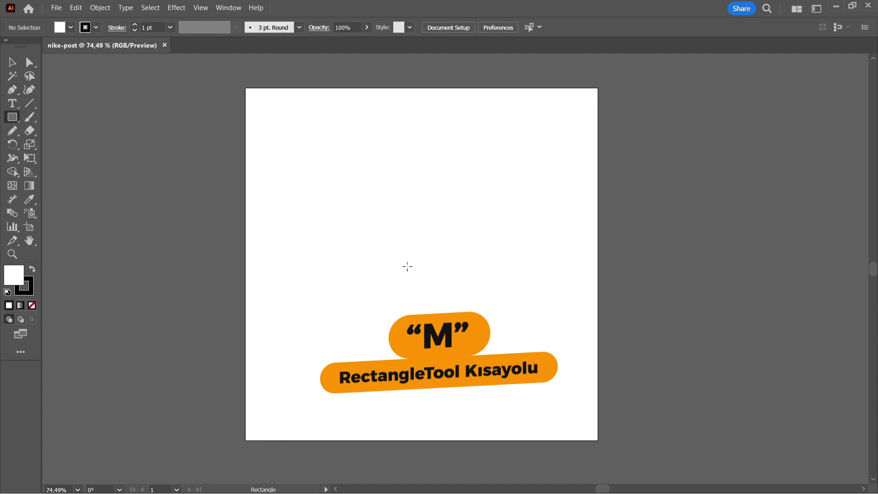
left_click(408, 266)
type("1")
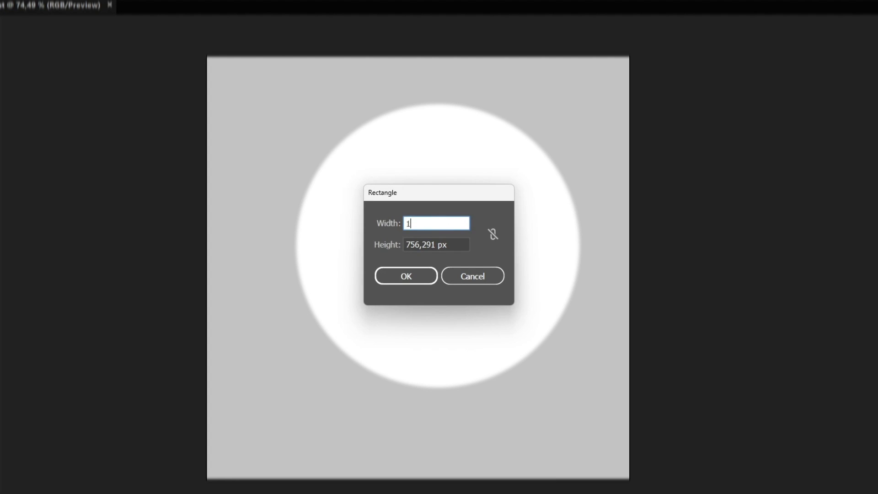
type("080")
key("Tab")
type("108")
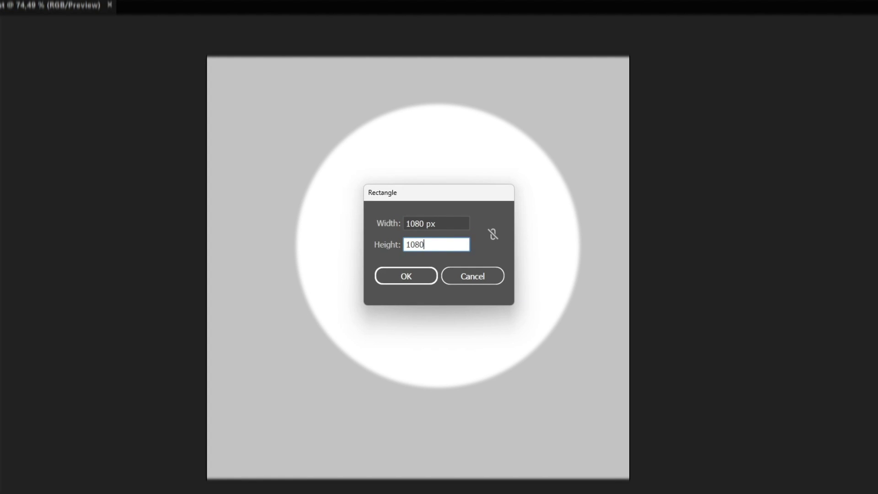
Link proportions, correct the width to 1080 px, and create the square rectangle.
left_click(492, 235)
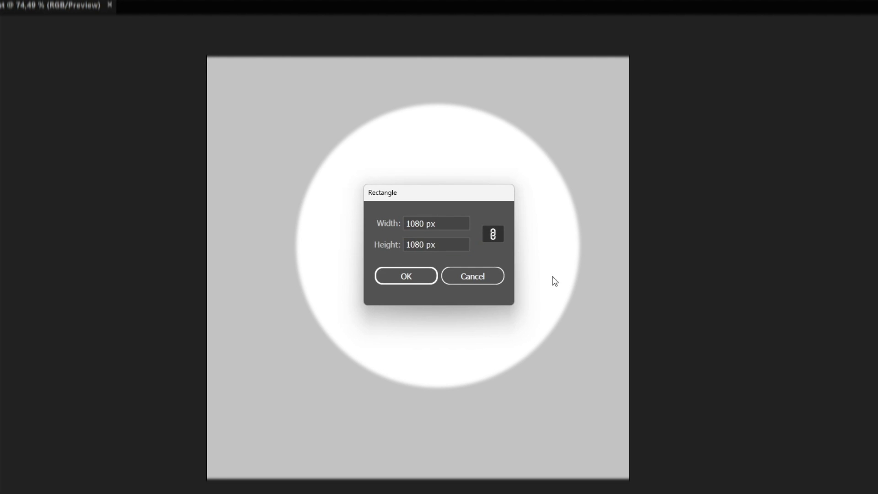
left_click_drag(465, 224, 375, 224)
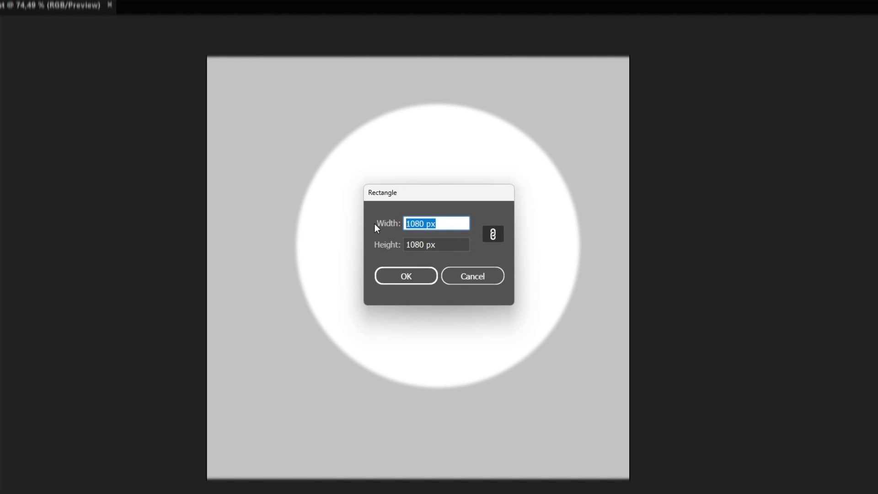
type("1500")
key("Tab")
left_click_drag(457, 223, 362, 218)
type("1080")
left_click(406, 276)
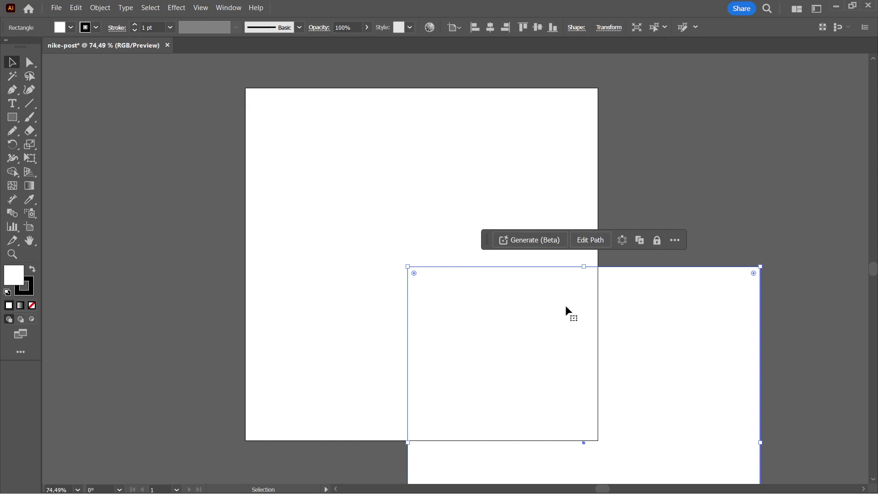
Move the square over the artboard and set its stroke to None.
left_click_drag(544, 332, 405, 192)
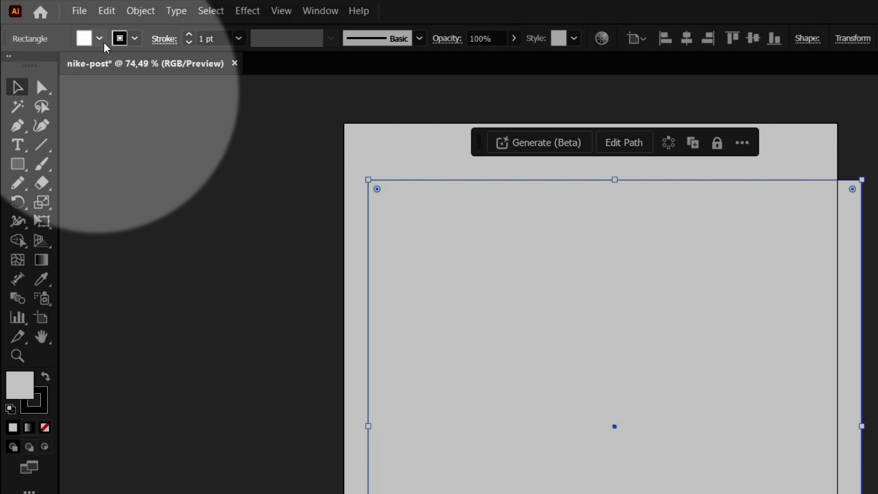
left_click(99, 39)
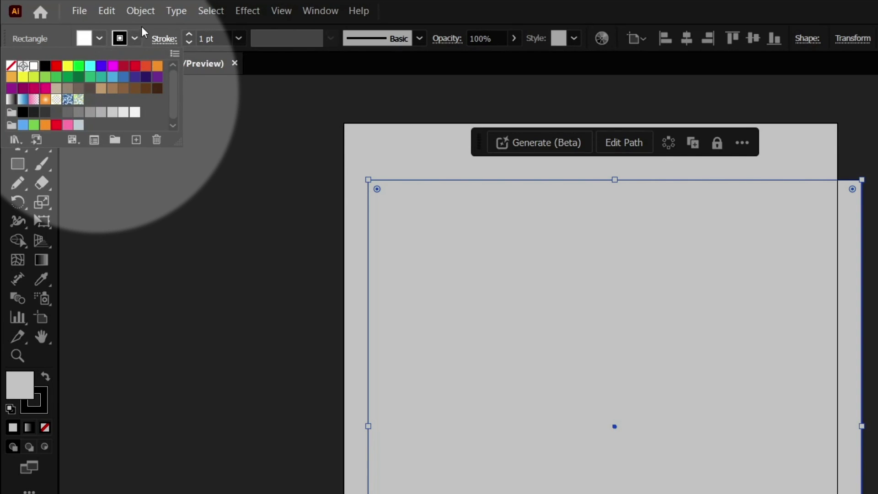
left_click(134, 39)
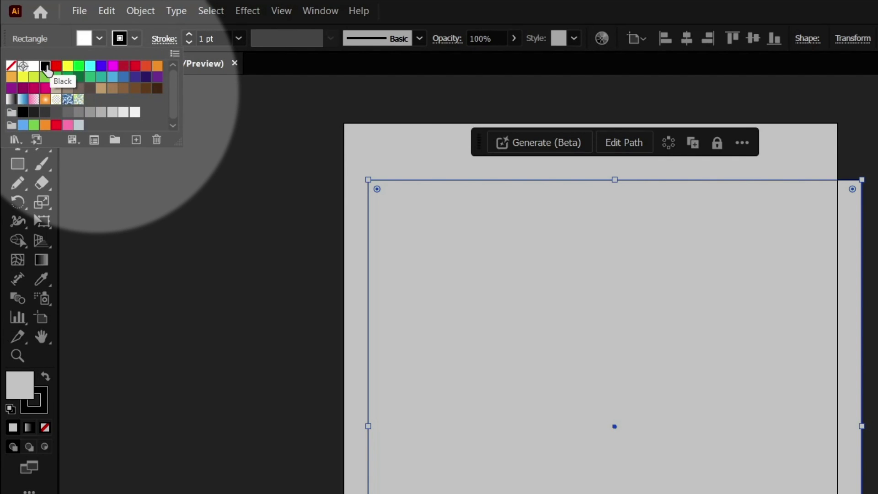
left_click(11, 65)
left_click(689, 172)
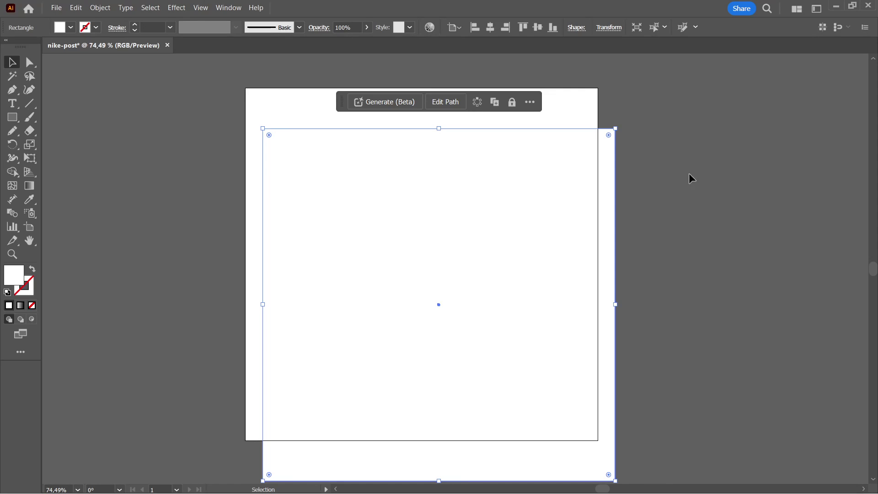
Align the white rectangle horizontally right and vertically centered on the artboard.
key("ctrl+minus")
left_click(462, 283)
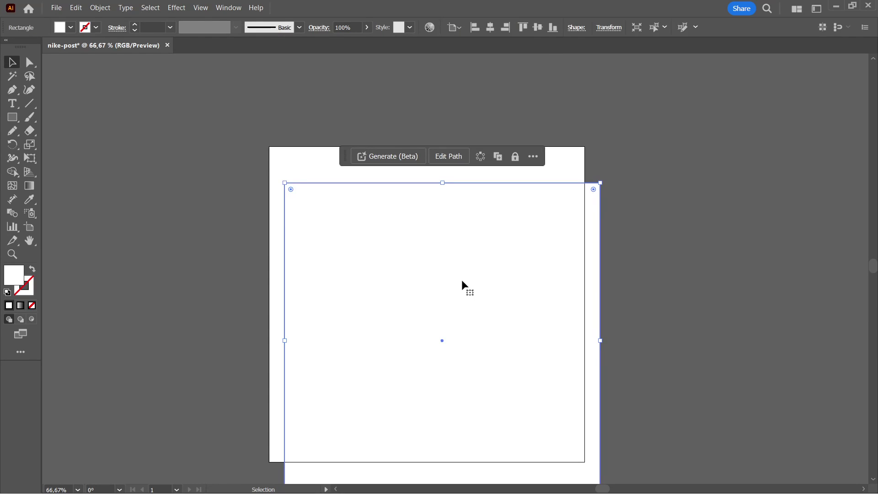
mouse_move(505, 256)
left_mouse_down()
mouse_move(561, 246)
mouse_move(486, 220)
left_mouse_up()
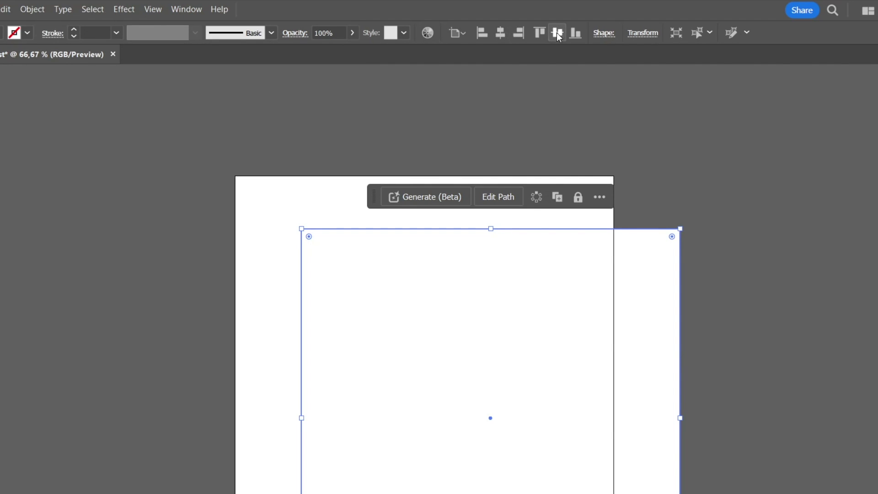
left_click(518, 33)
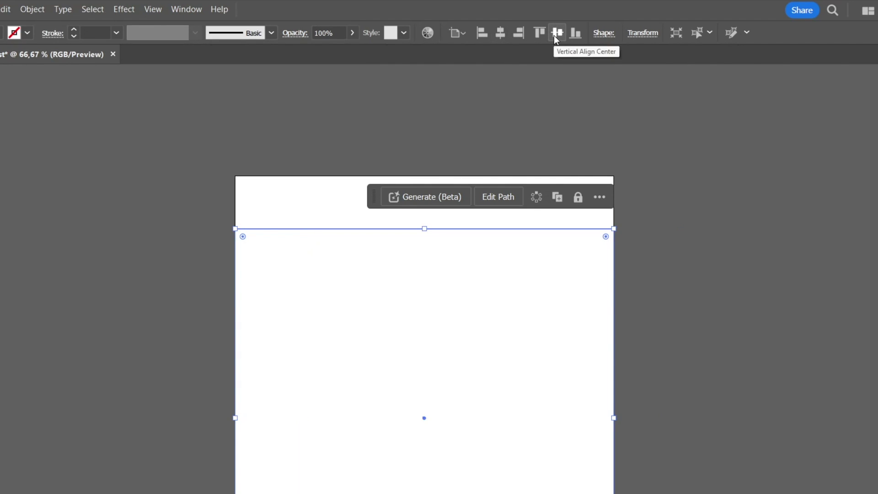
left_click(554, 36)
Move the floating task bar aside and pan to free space above the artboard.
left_click(400, 142)
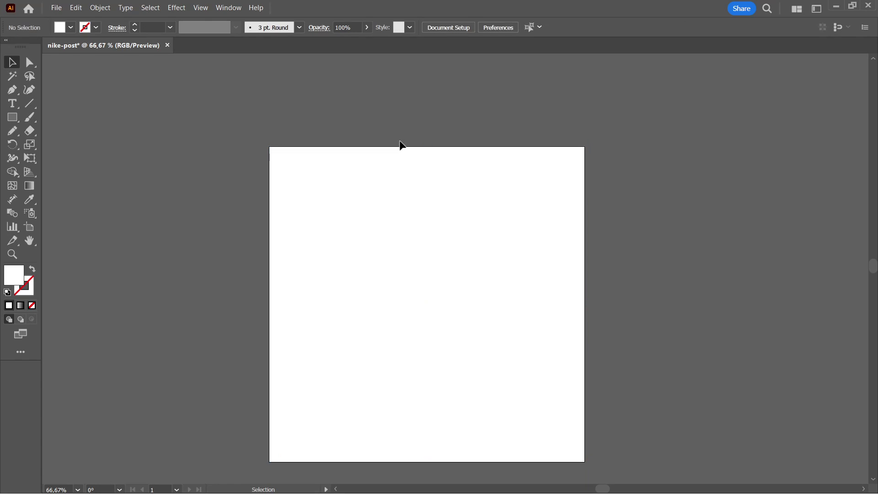
left_click(418, 214)
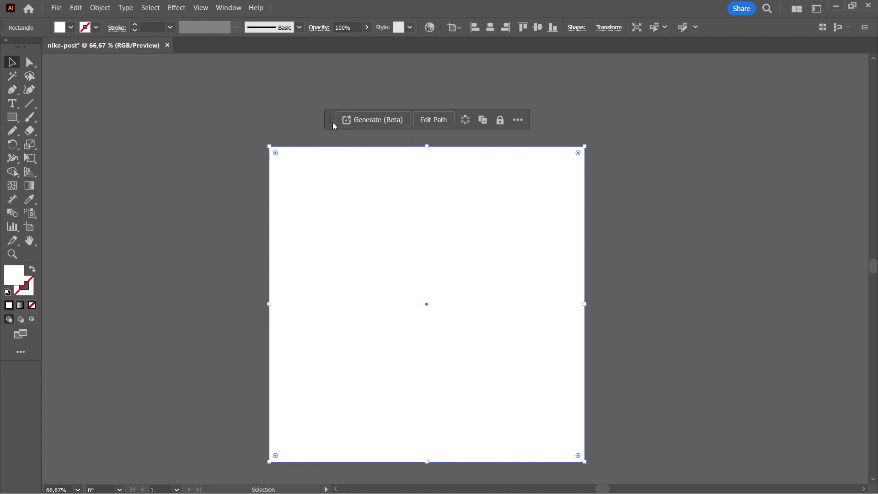
mouse_move(330, 120)
left_mouse_down()
mouse_move(556, 202)
mouse_move(326, 74)
mouse_move(302, 82)
left_mouse_up()
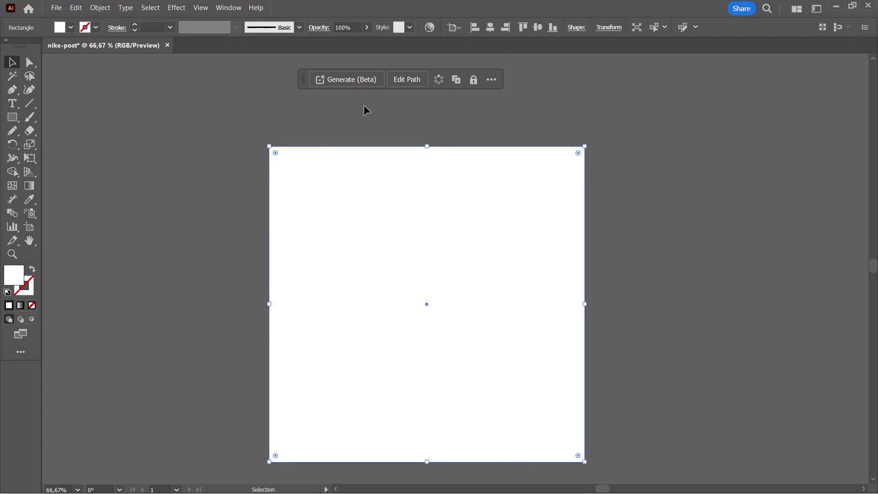
left_click_drag(304, 80, 523, 73)
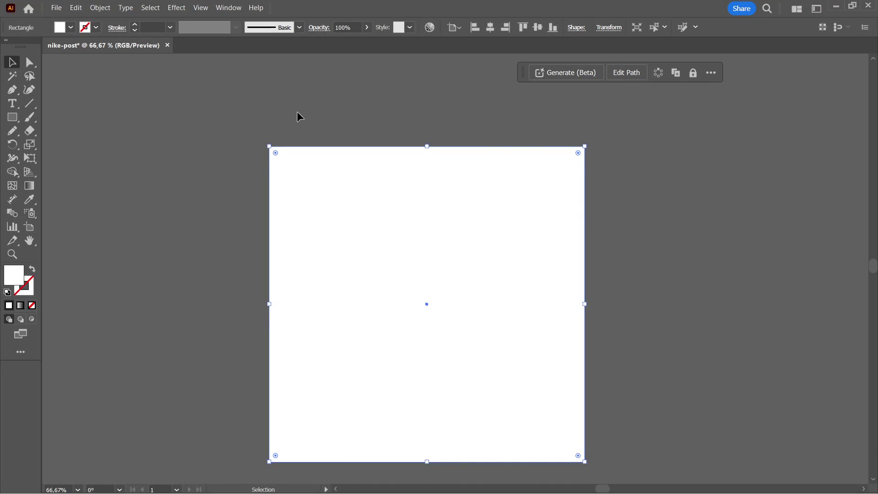
left_click(311, 104)
mouse_move(362, 103)
left_mouse_down()
mouse_move(358, 210)
mouse_move(317, 182)
mouse_move(457, 108)
mouse_move(264, 256)
mouse_move(358, 125)
mouse_move(239, 176)
mouse_move(339, 143)
mouse_move(311, 206)
left_mouse_up()
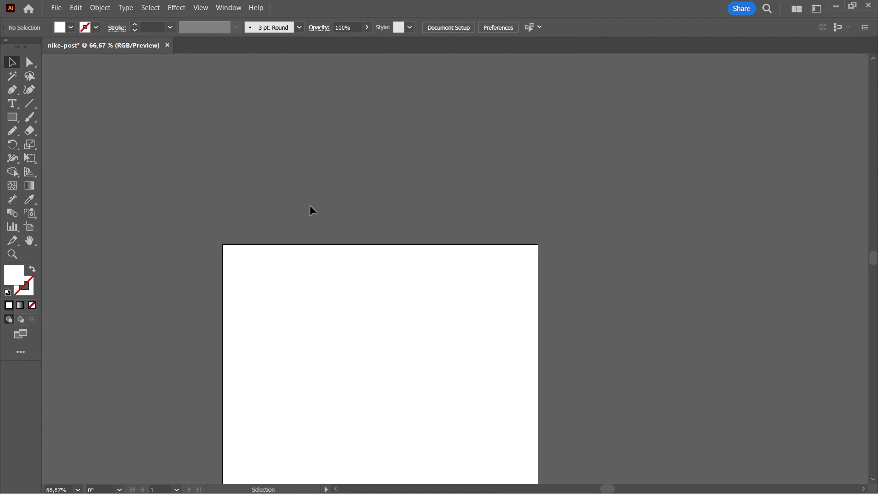
Draw a small square above the artboard and fill it purple.
key("m")
left_click_drag(278, 146, 312, 178)
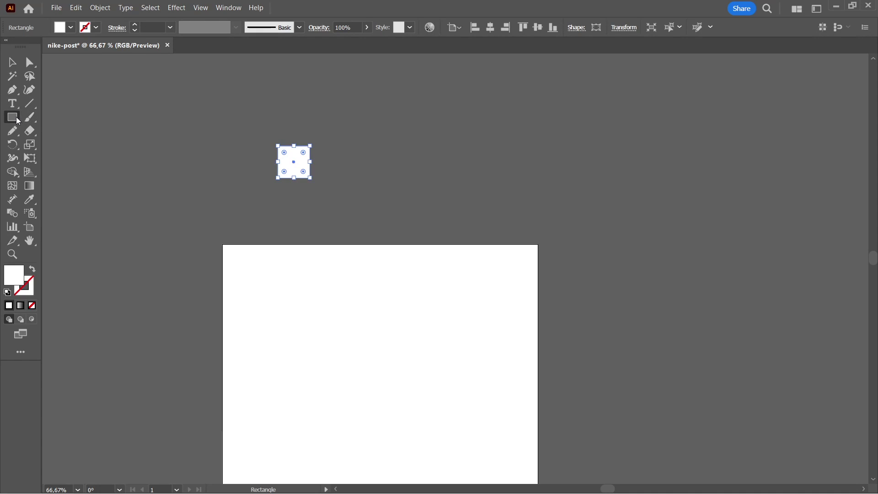
left_click_drag(19, 122, 73, 118)
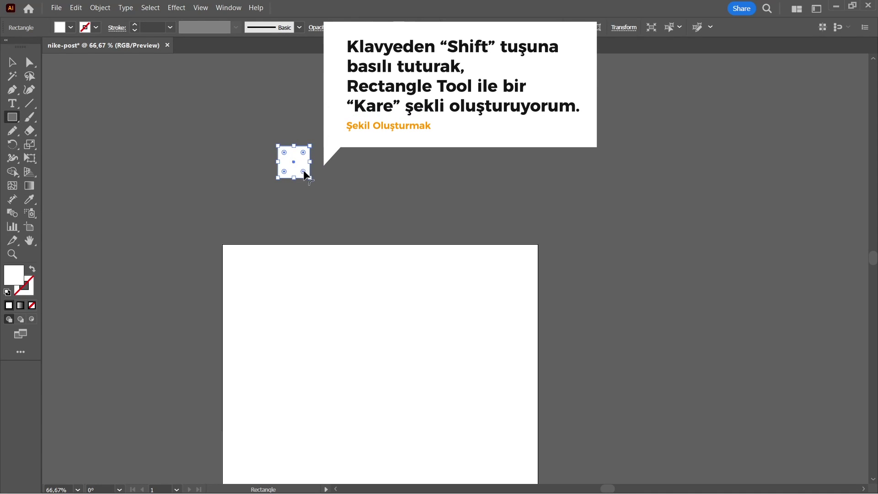
left_click(71, 27)
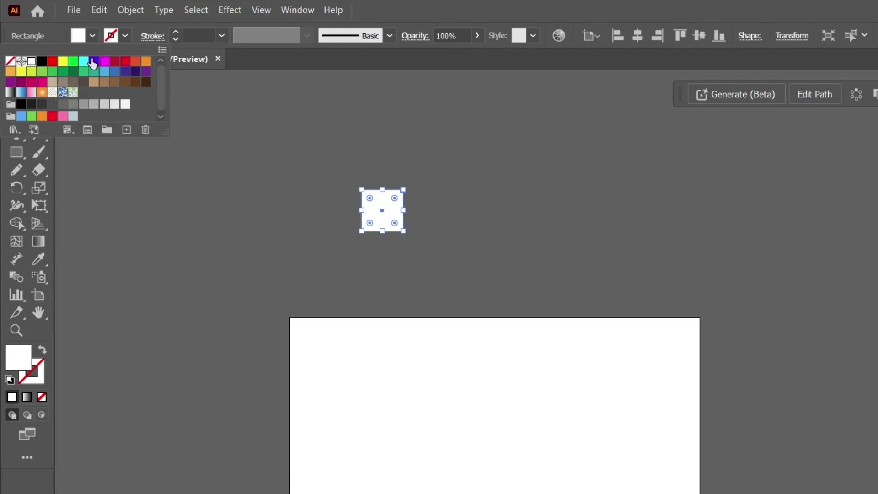
left_click(147, 79)
key("Escape")
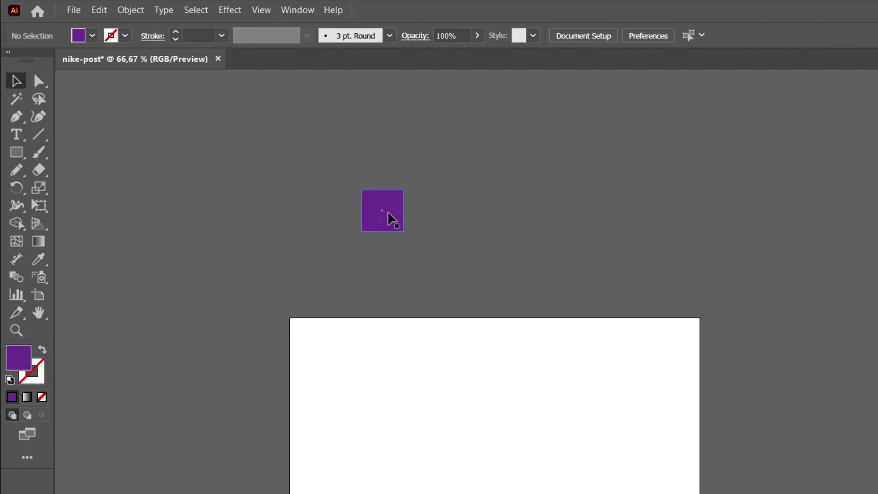
Alt-drag a copy of the square to its right and fill it yellow.
left_click_drag(390, 217, 413, 232)
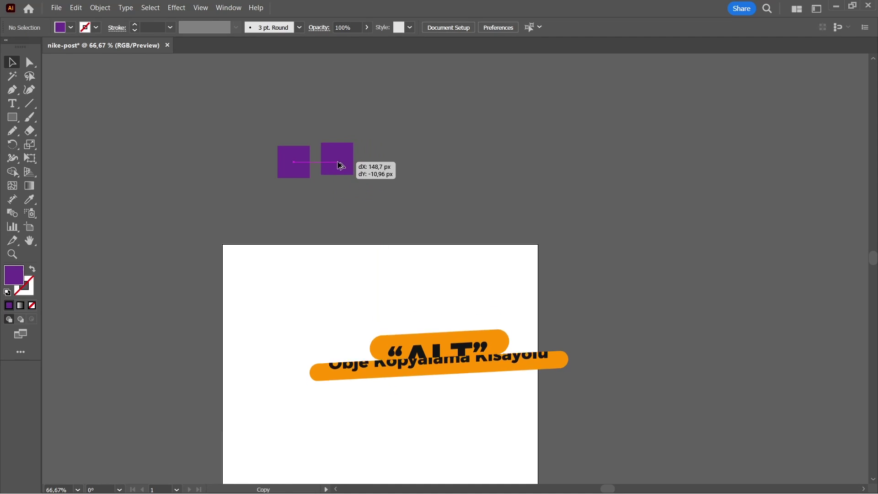
left_click_drag(319, 181, 335, 166)
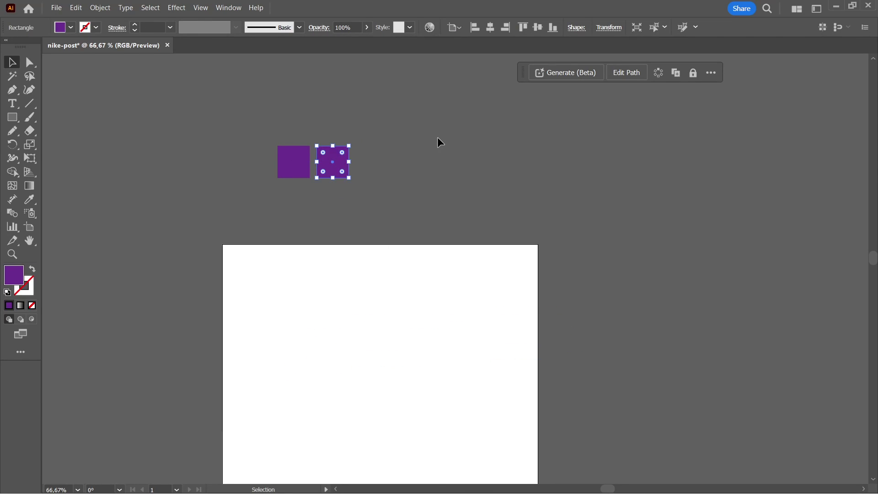
left_click(66, 28)
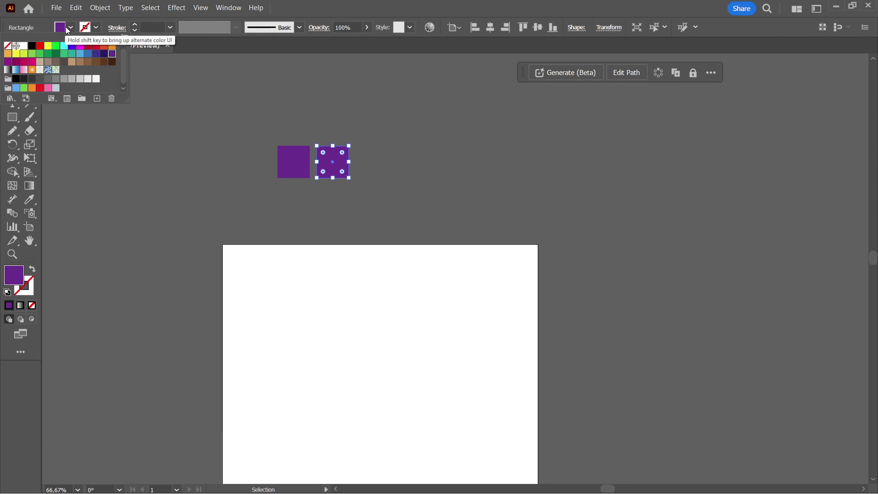
left_click(16, 53)
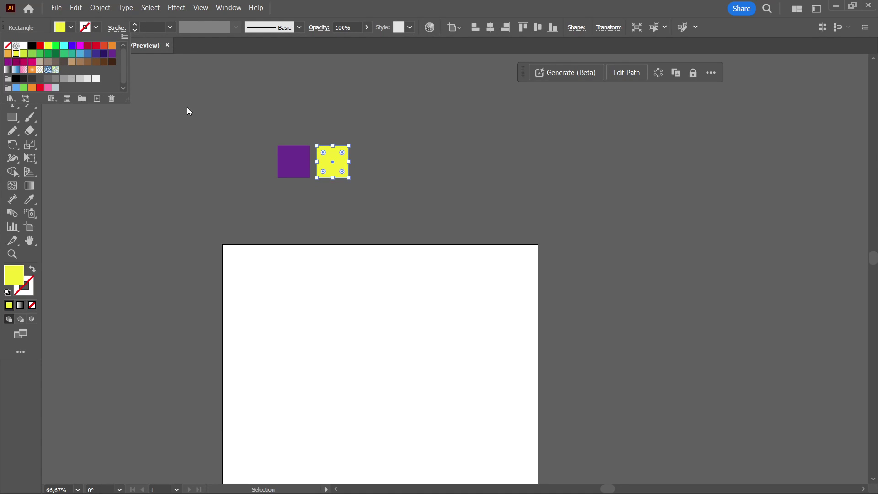
left_click_drag(328, 164, 383, 185)
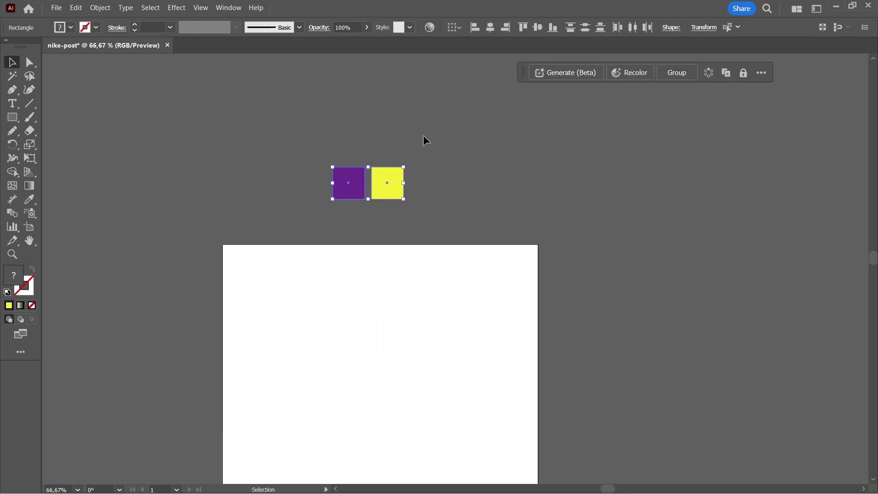
Make the yellow square fully saturated and bright in the Color Picker.
left_click(423, 136)
left_click(392, 188)
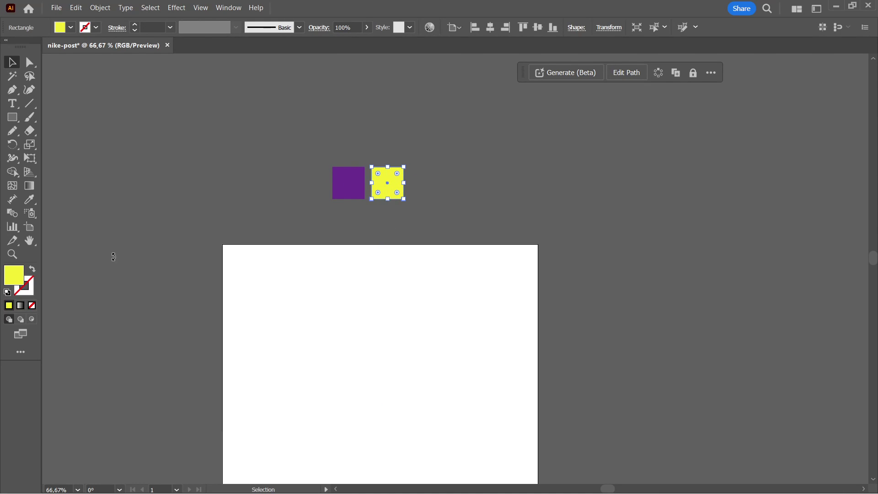
double_click(17, 280)
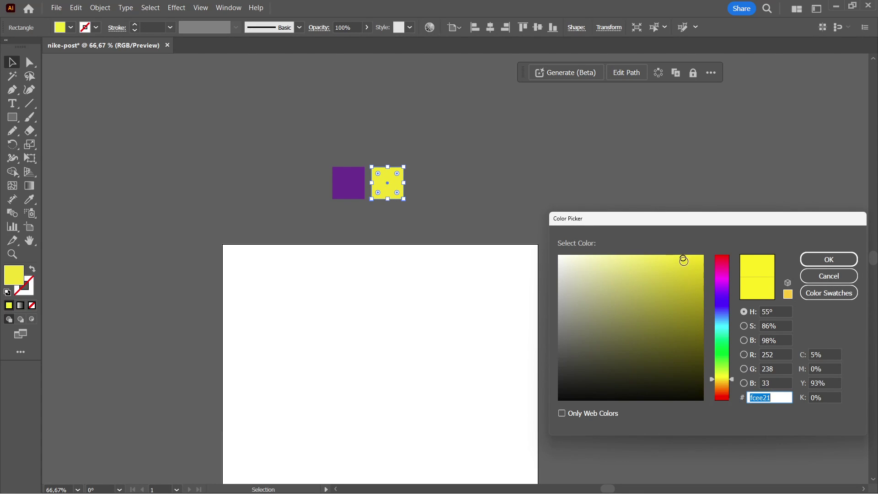
left_click_drag(684, 261, 713, 252)
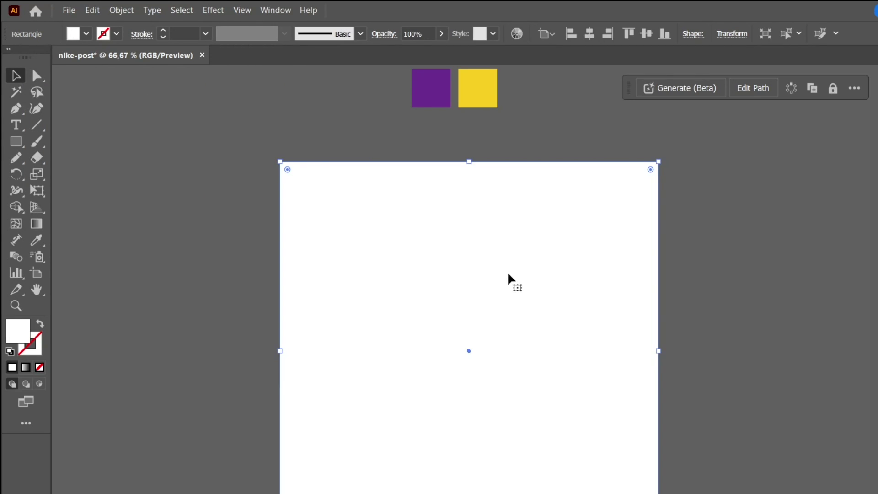
Eyedropper the purple swatch onto the background rectangle, then zoom out to 50%.
mouse_move(489, 258)
left_mouse_down()
mouse_move(548, 284)
mouse_move(588, 264)
left_mouse_up()
key("ctrl+z")
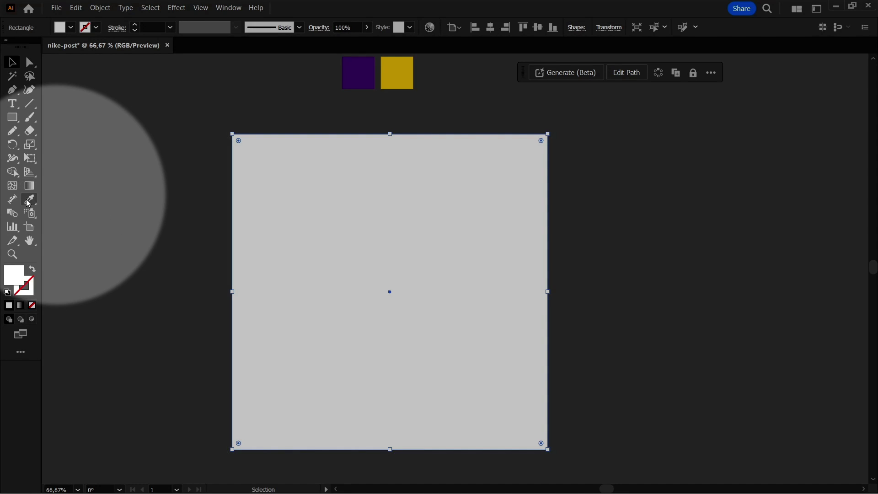
left_click(29, 200)
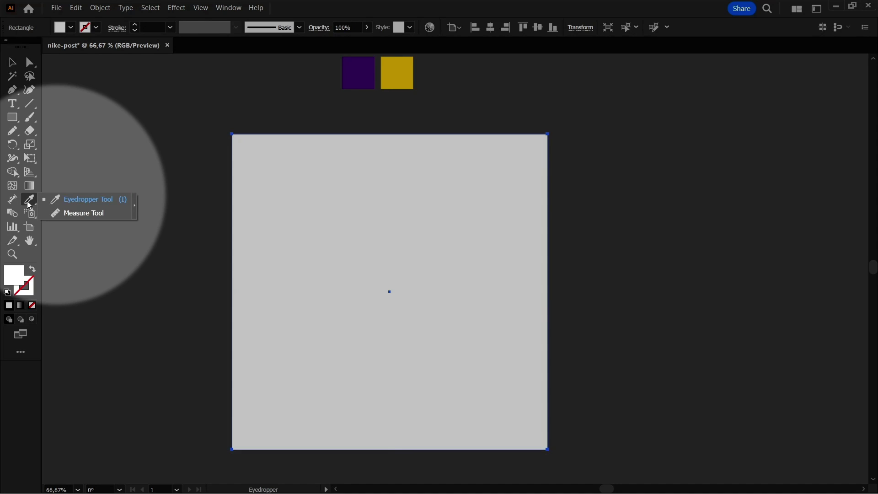
left_click(95, 201)
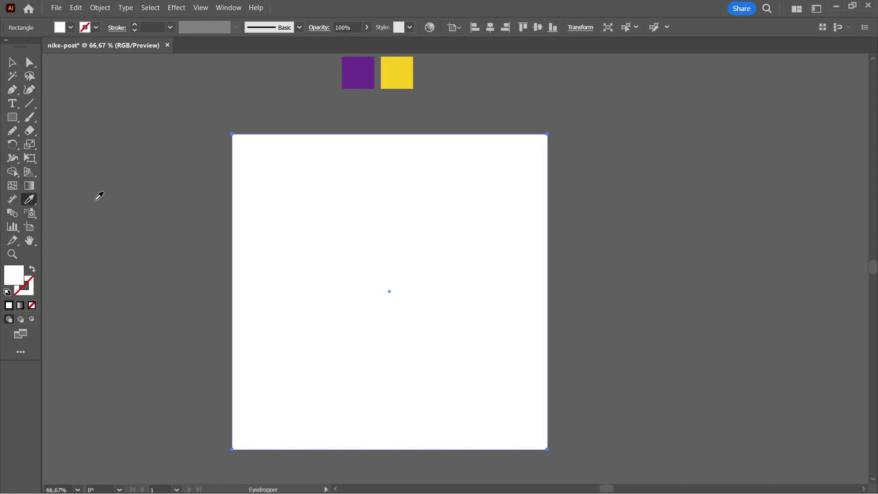
left_click(360, 72)
key("v")
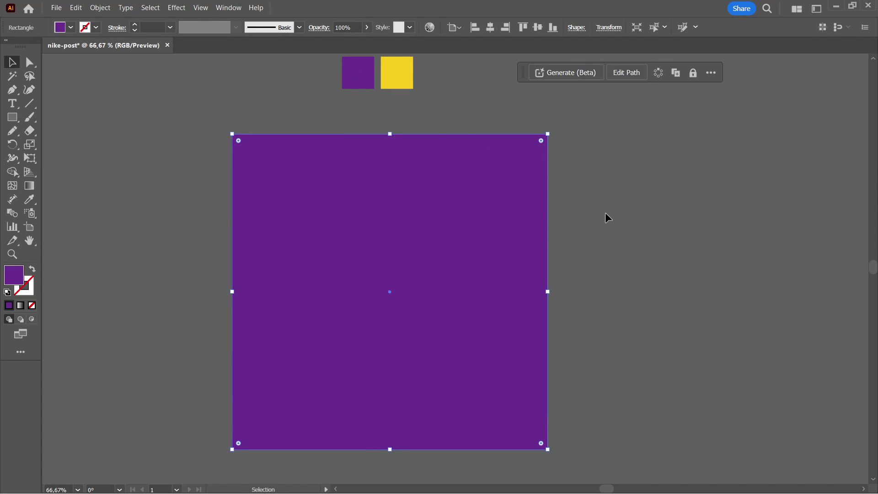
left_click(605, 213)
key("z")
left_click(509, 316, "alt")
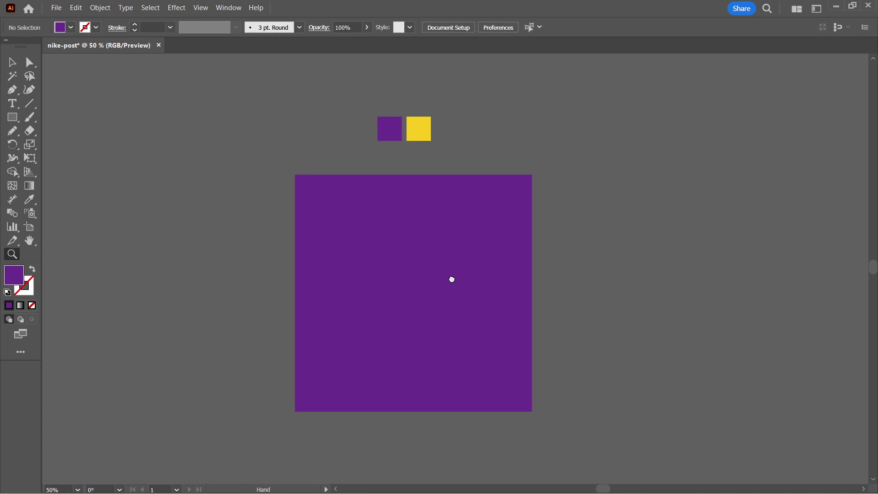
Place point text on the artboard set to 45 pt Facon.
key("v")
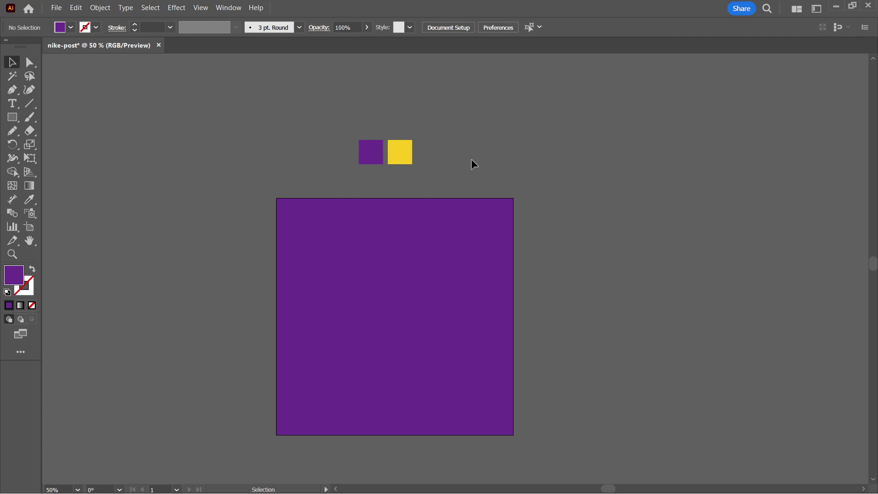
left_click(12, 103)
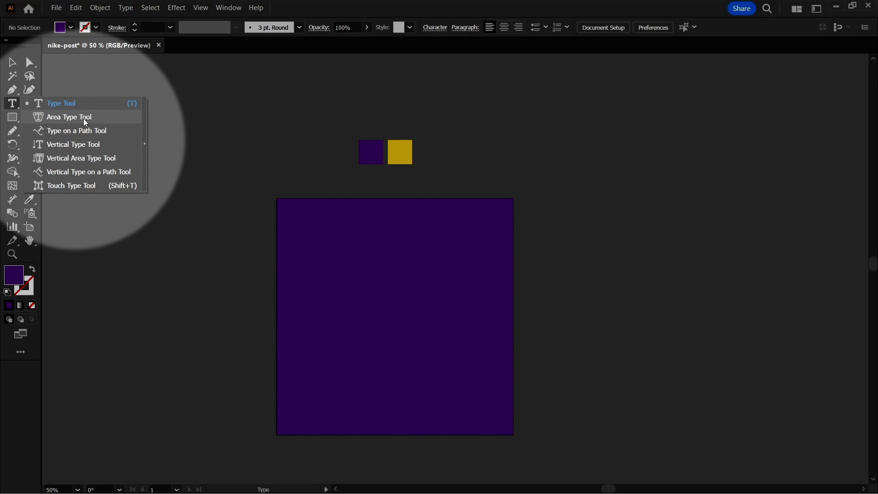
left_click(61, 105)
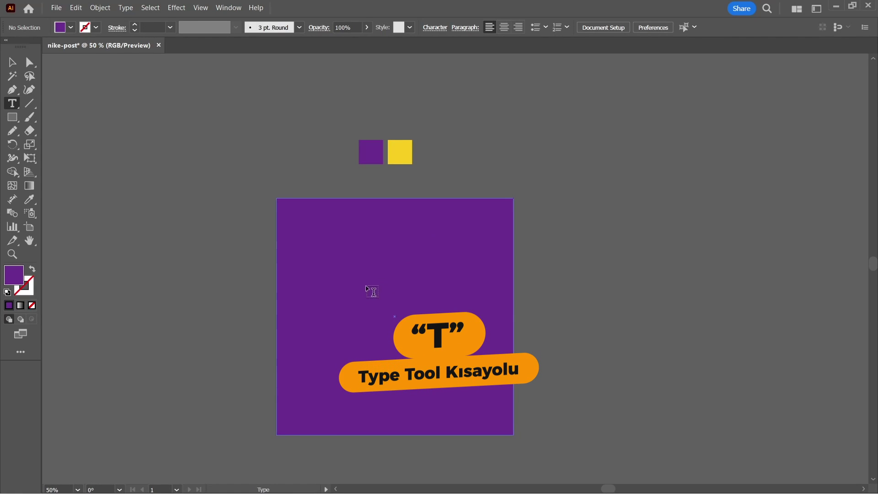
left_click(364, 287)
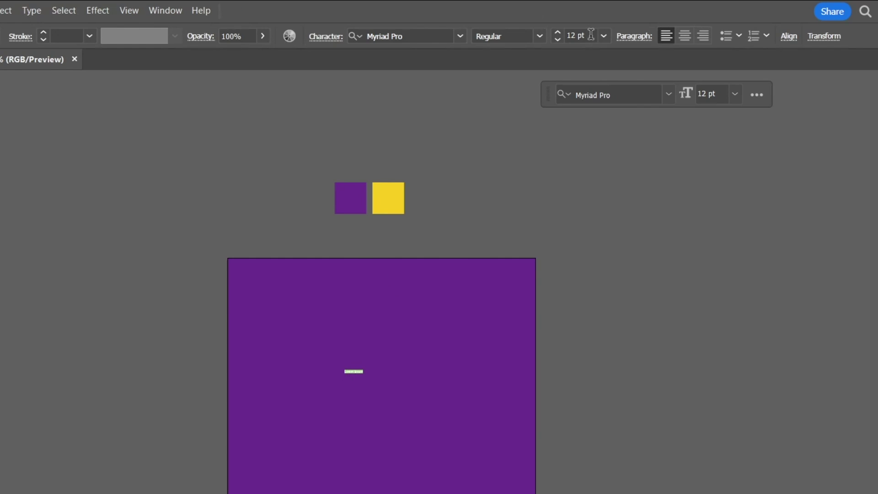
left_click(545, 27)
type("45")
key("Return")
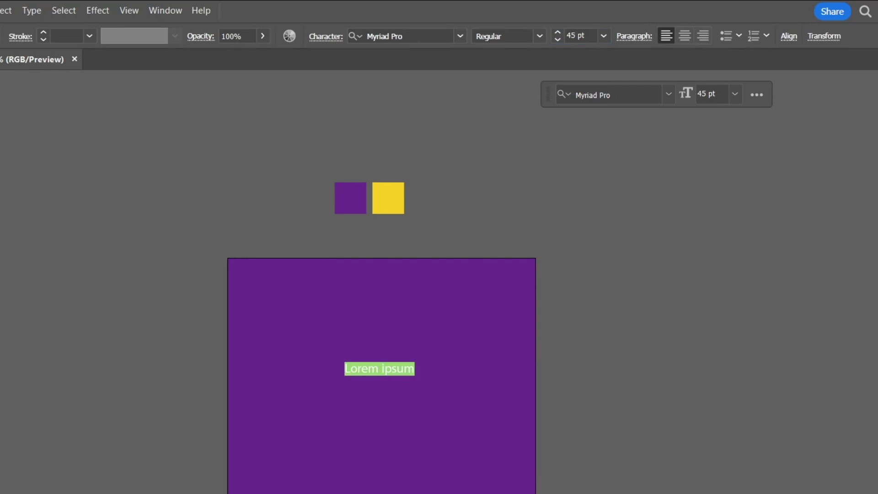
left_click(417, 35)
type("fa")
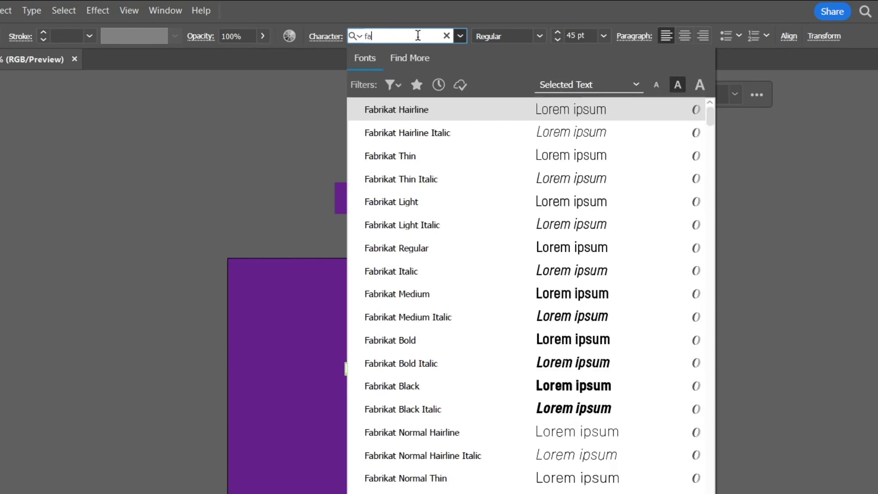
type("con")
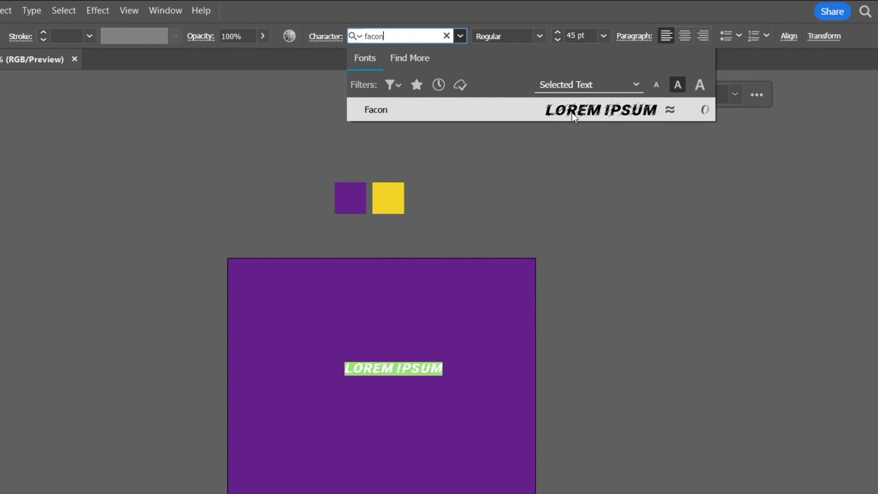
left_click(567, 109)
left_click(16, 61)
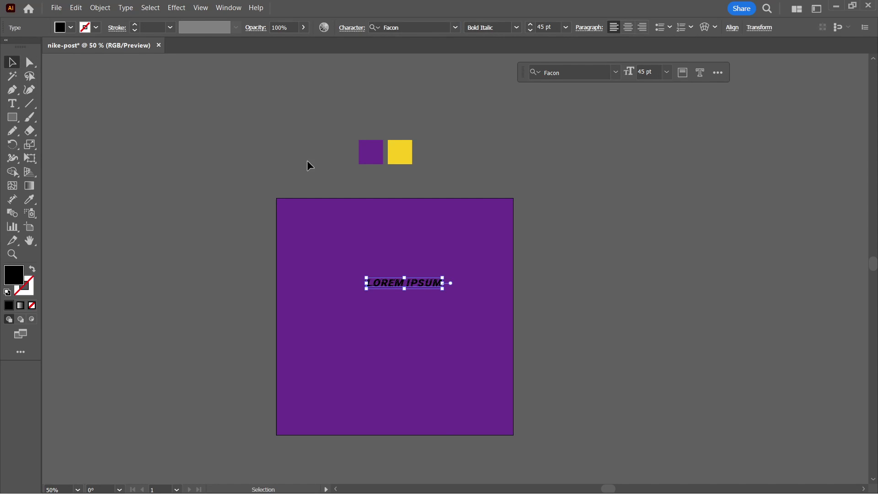
Replace the placeholder wording with NIKE.
double_click(411, 282)
key("ctrl+a")
type("Nik")
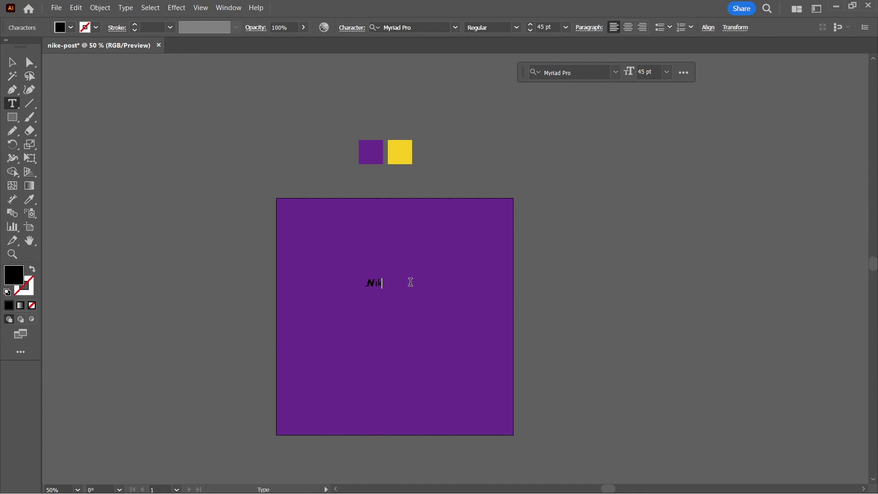
key("BackSpace")
key("Escape")
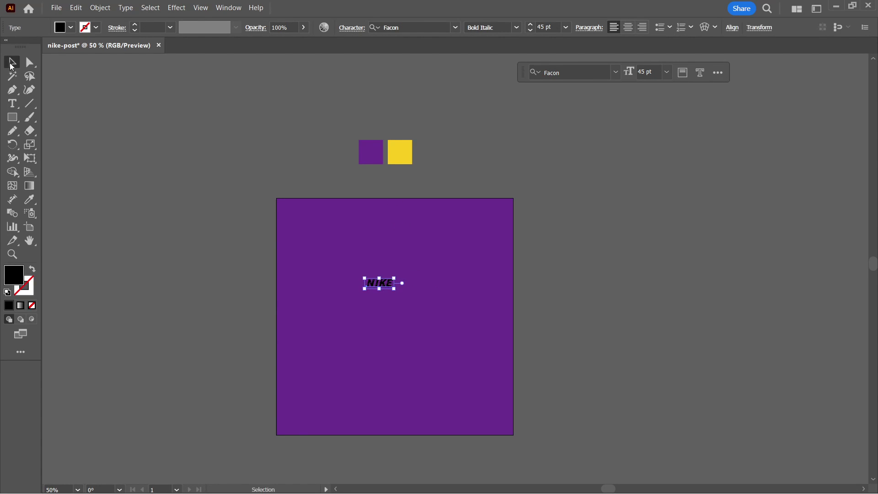
Enlarge NIKE to about 277 pt, move it near the top, and make it white.
left_click_drag(395, 289, 470, 317)
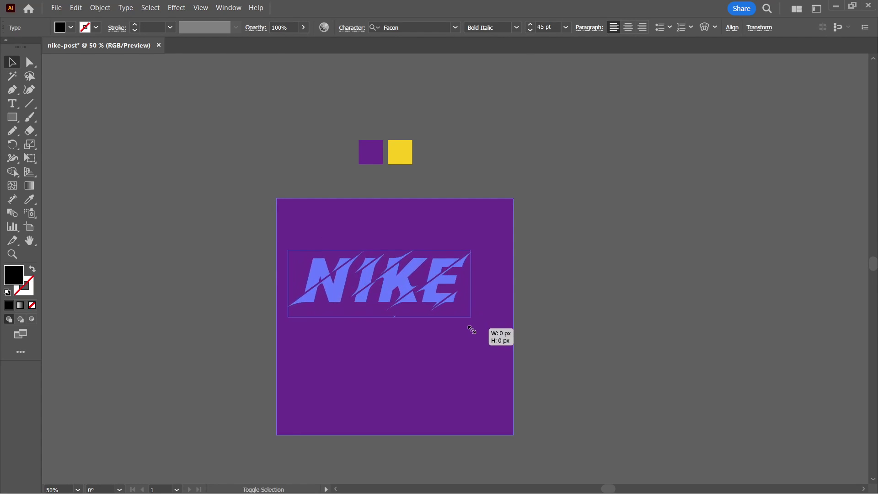
left_click_drag(414, 294, 429, 272)
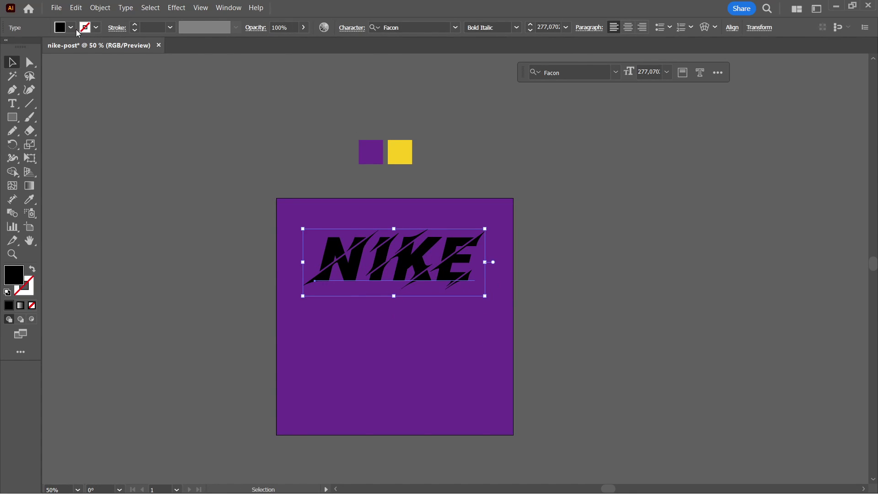
left_click(72, 28)
left_click(23, 47)
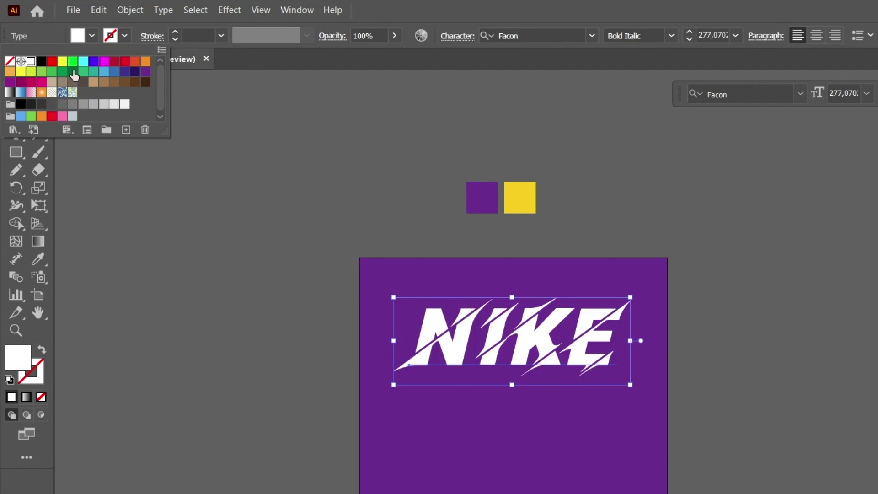
key("Escape")
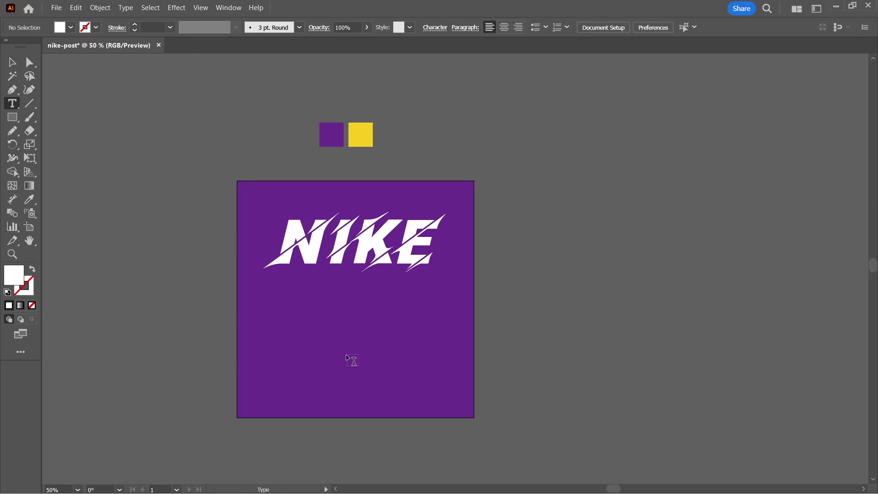
Add Inter Bold text below NIKE reading siparişl ver.
left_click(354, 361)
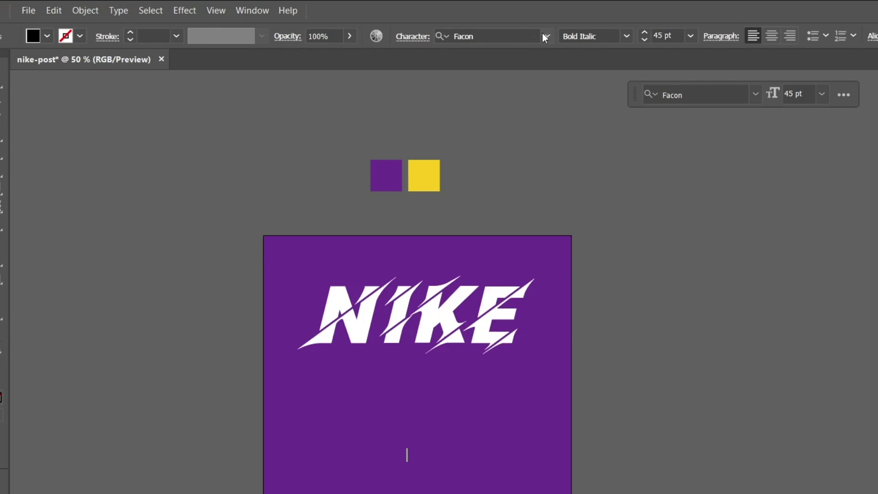
left_click(510, 33)
type("inte")
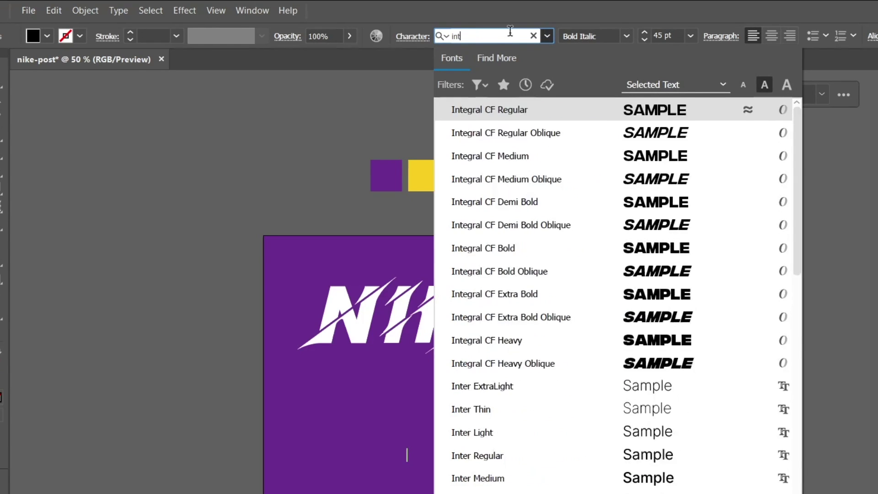
type("r")
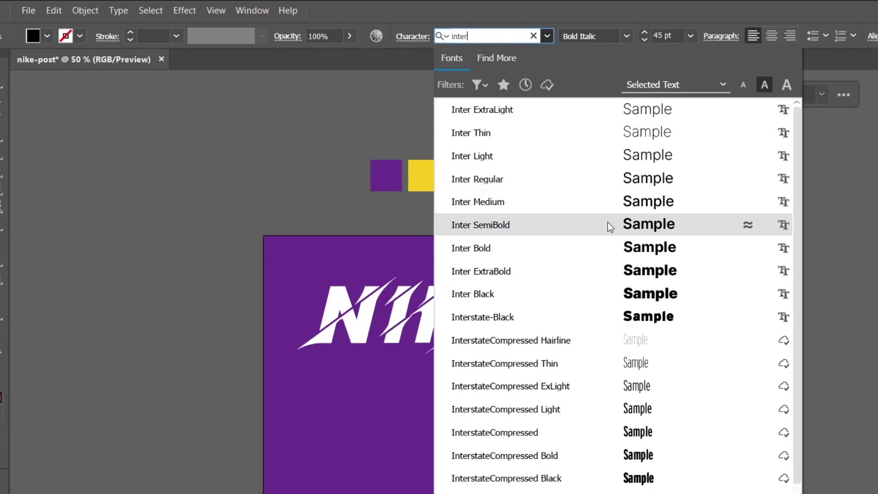
left_click(608, 249)
type("sip")
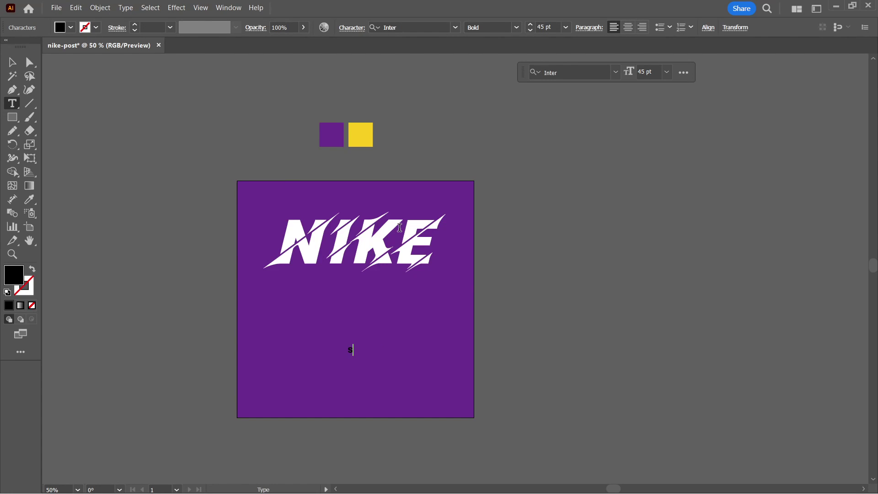
type("arişl ver")
left_click_drag(347, 349, 408, 349)
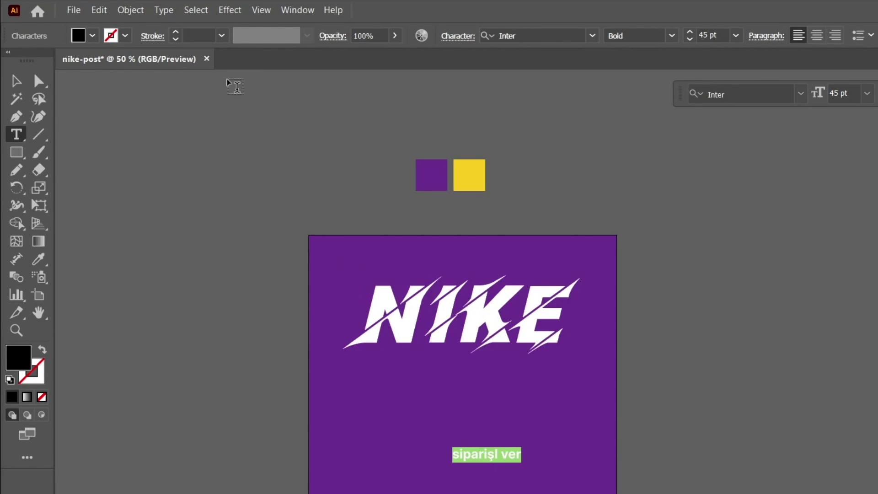
Convert the text to uppercase and correct it to SİPARİŞ VER with a dotted İ.
left_click(164, 10)
mouse_move(193, 197)
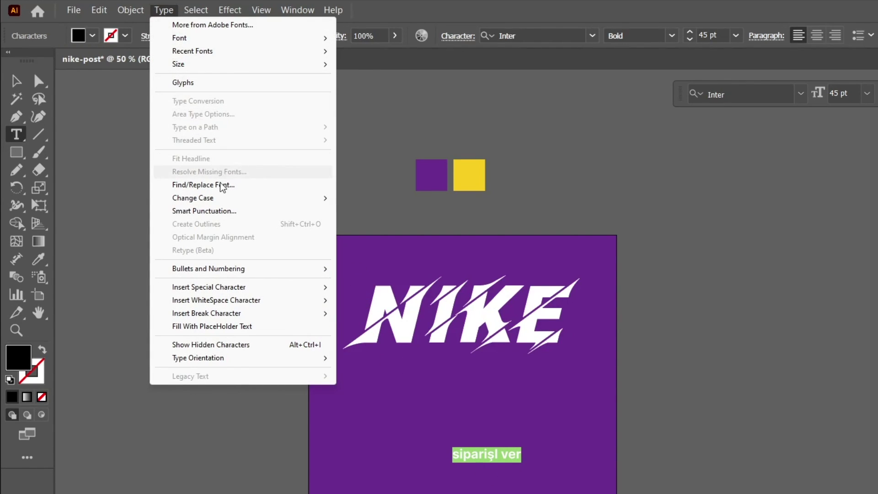
left_click(393, 198)
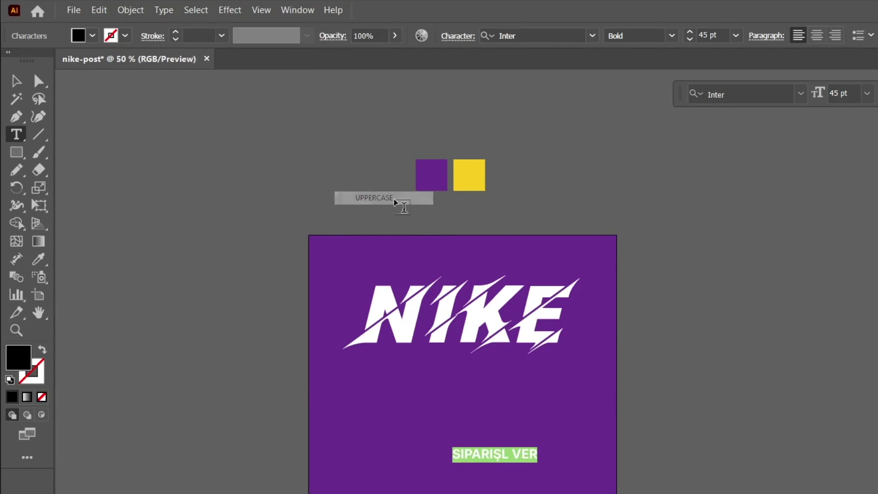
left_click(506, 306)
left_click_drag(521, 306, 536, 305)
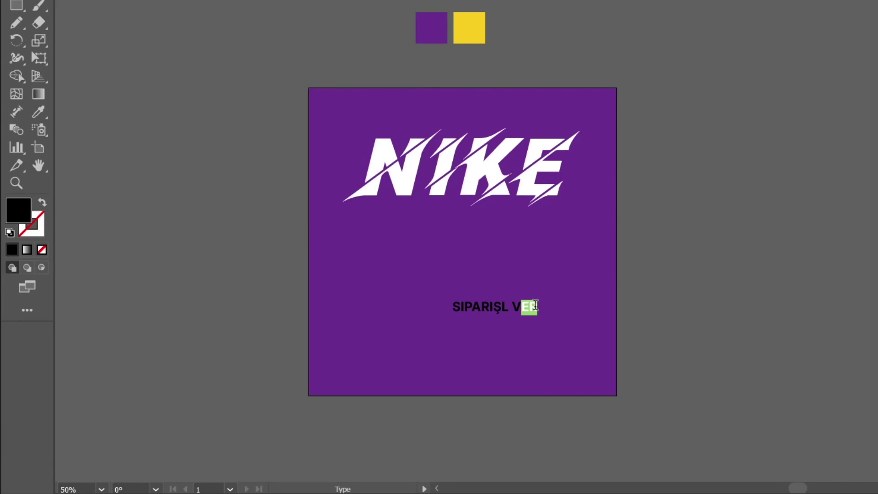
key("Left")
key("BackSpace")
key("Left")
key("Left")
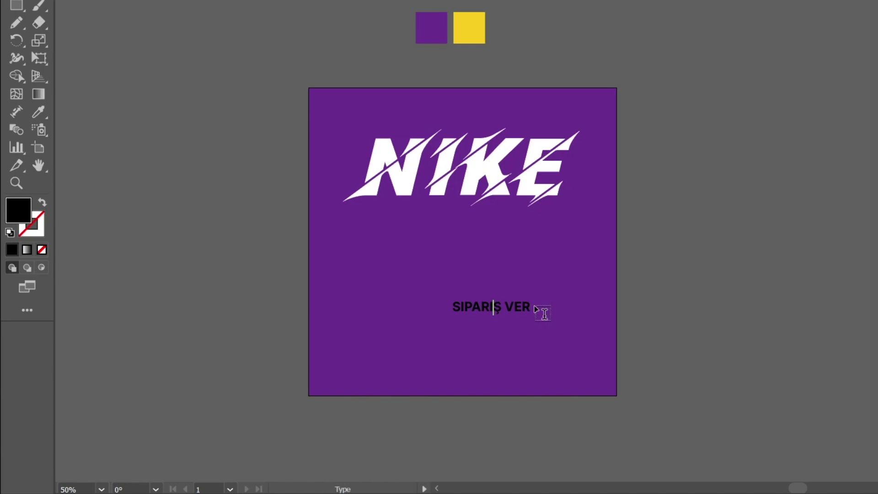
key("BackSpace")
type("İ")
key("Escape")
Move SİPARİŞ VER lower and zoom in around it.
left_click_drag(508, 313, 479, 335)
scroll(478, 336, "up", 5)
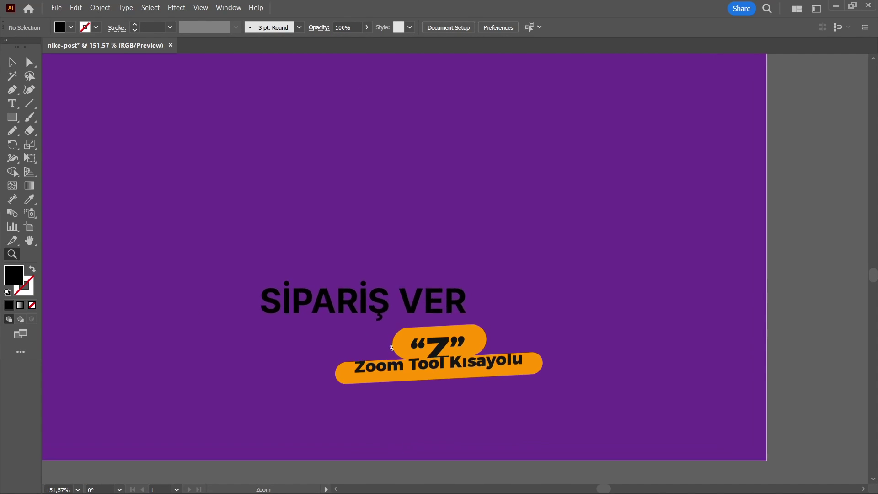
mouse_move(371, 341)
left_mouse_down()
mouse_move(389, 353)
mouse_move(363, 345)
left_mouse_up()
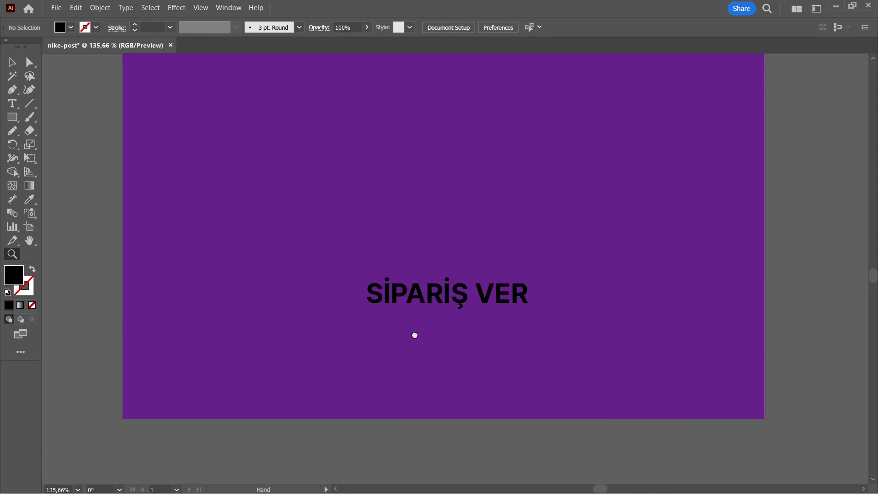
key("v")
left_click(384, 316)
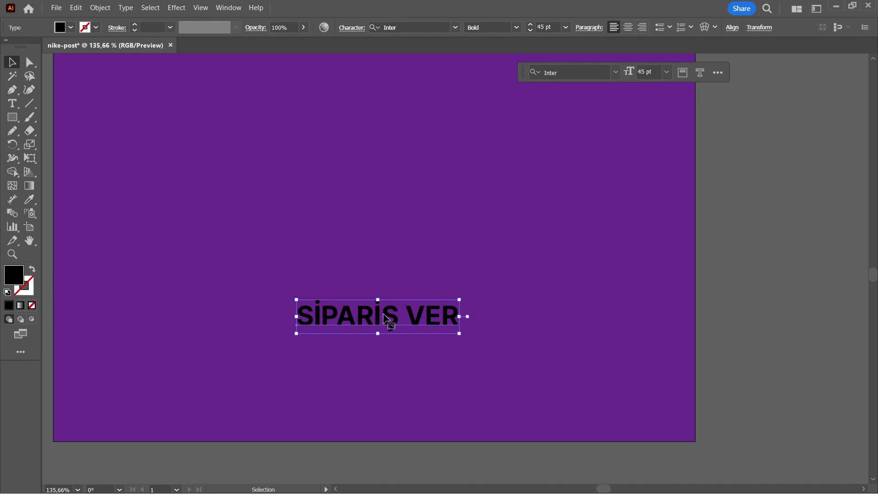
Duplicate SİPARİŞ VER below and retype the copy as nike.com.
mouse_move(387, 319)
left_mouse_down()
mouse_move(262, 357)
mouse_move(270, 355)
left_mouse_up()
key("t")
key("ctrl+a")
key("BackSpace")
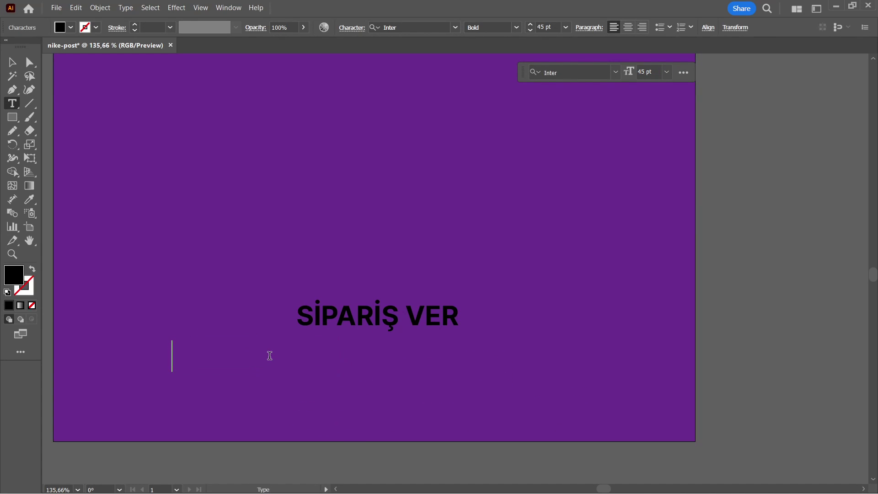
type("Ni")
key("BackSpace")
key("BackSpace")
type("nike.c")
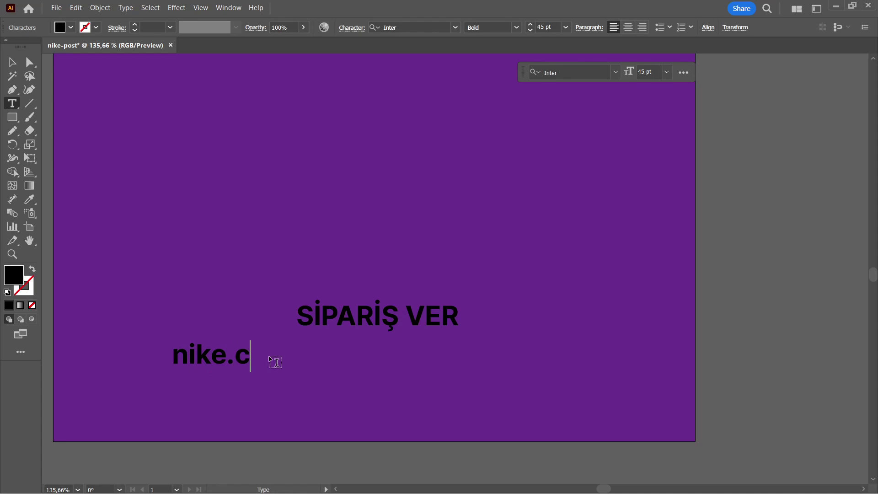
type("om")
left_click(15, 63)
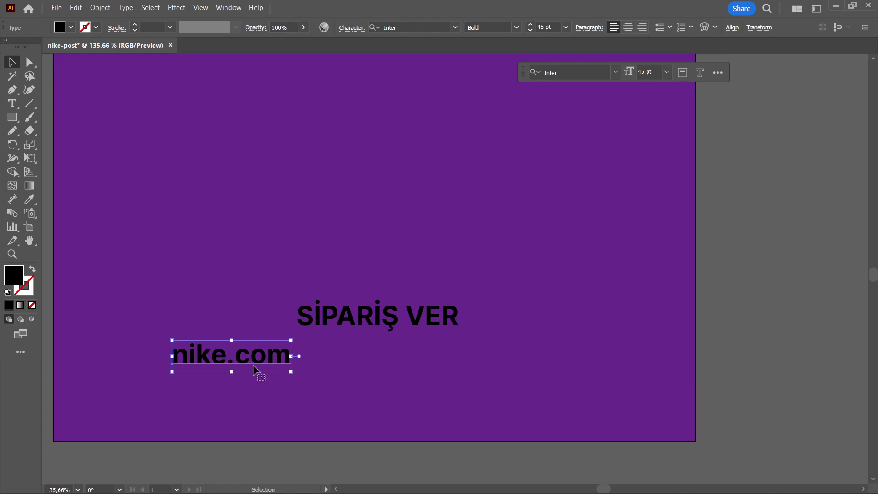
Duplicate nike.com to the right and retype it as the contact e-mail address.
left_click_drag(255, 369, 433, 359, "alt")
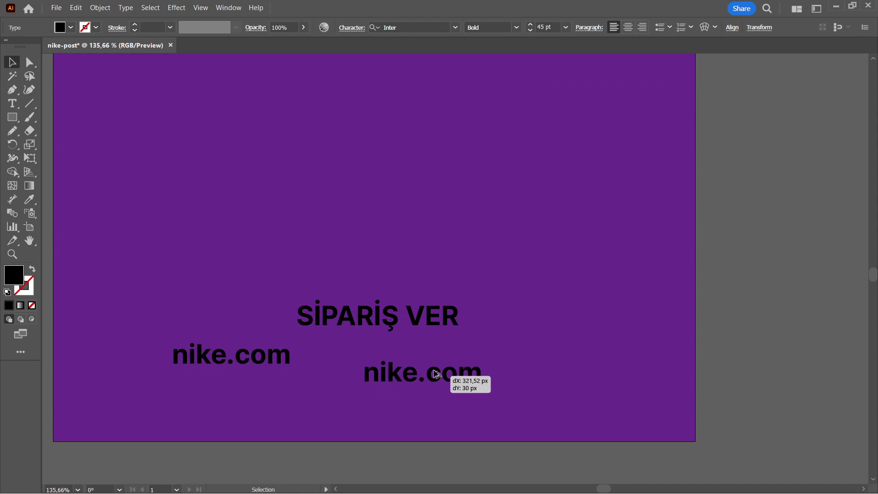
double_click(391, 358)
key("ctrl+a")
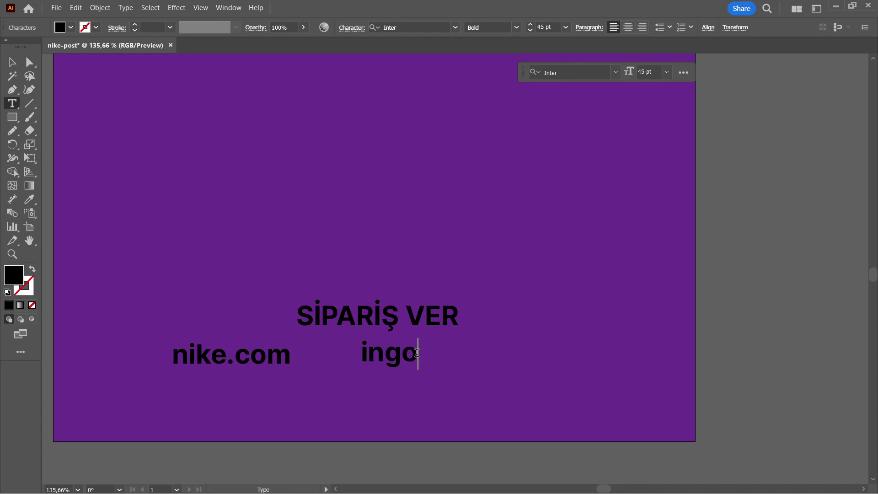
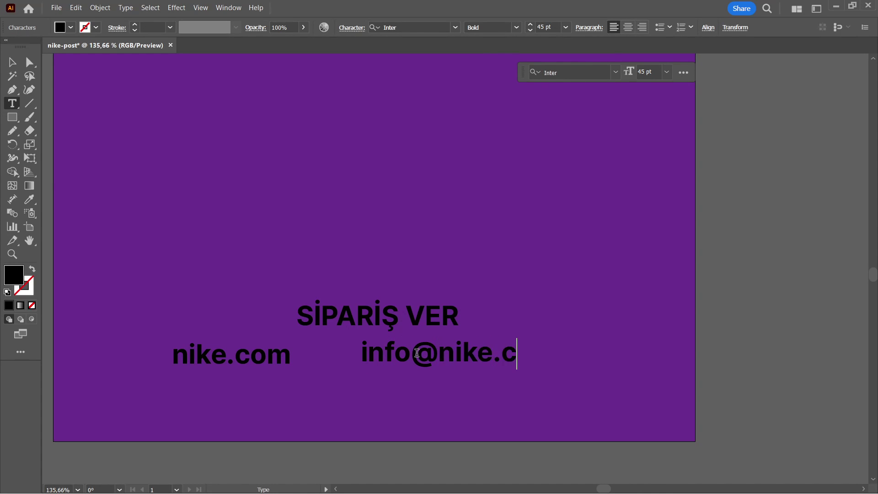
key("ctrl+a")
left_click(11, 61)
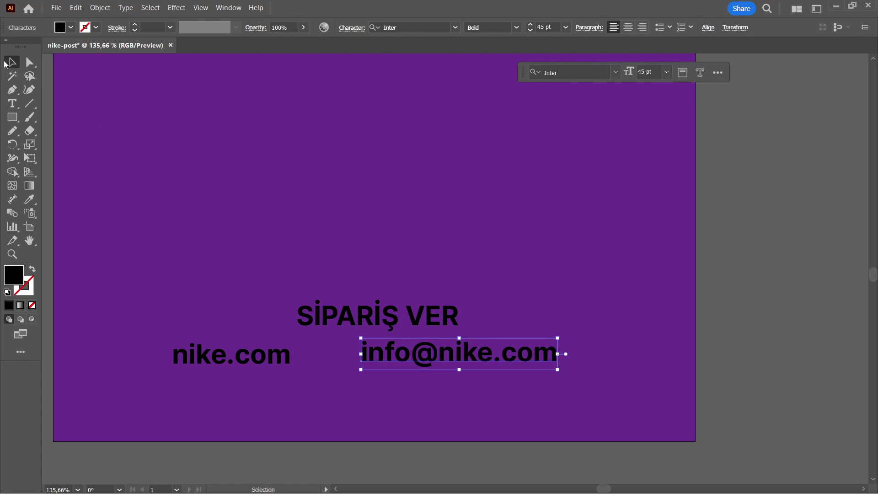
left_click(247, 361)
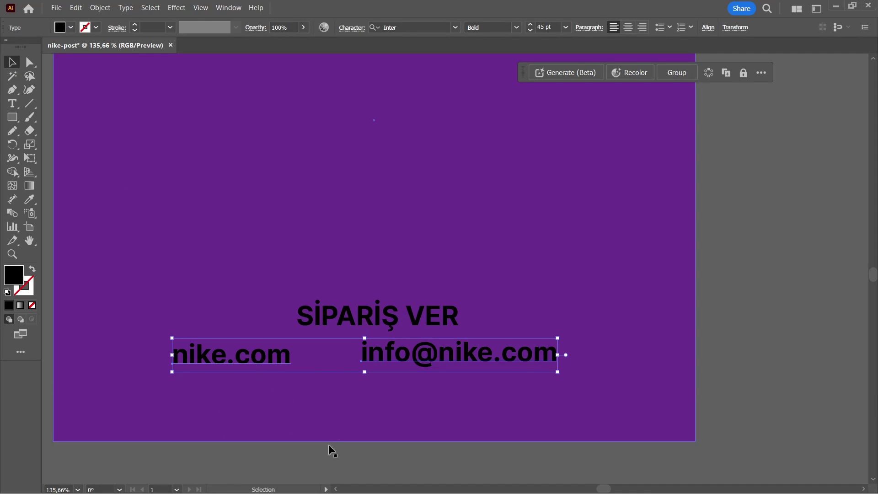
left_click(329, 446)
Make the nike.com and contact e-mail texts white, Regular weight, 24 pt.
left_click(256, 359)
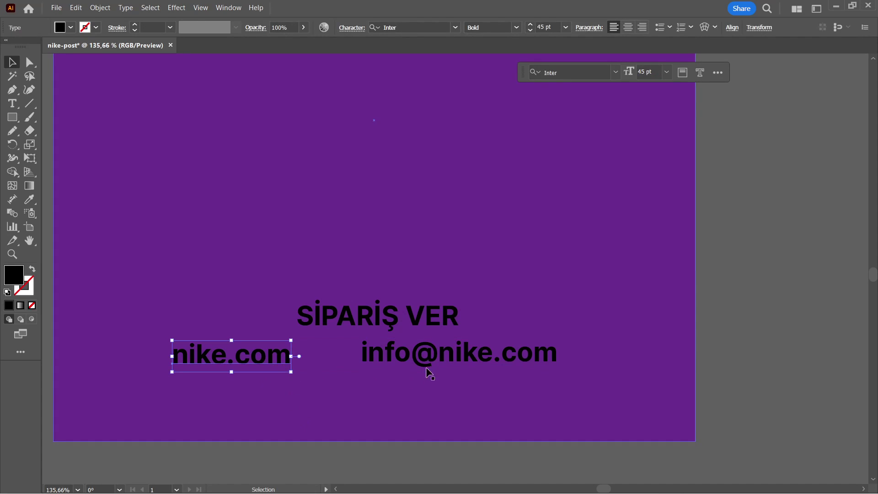
left_click(427, 361, "shift")
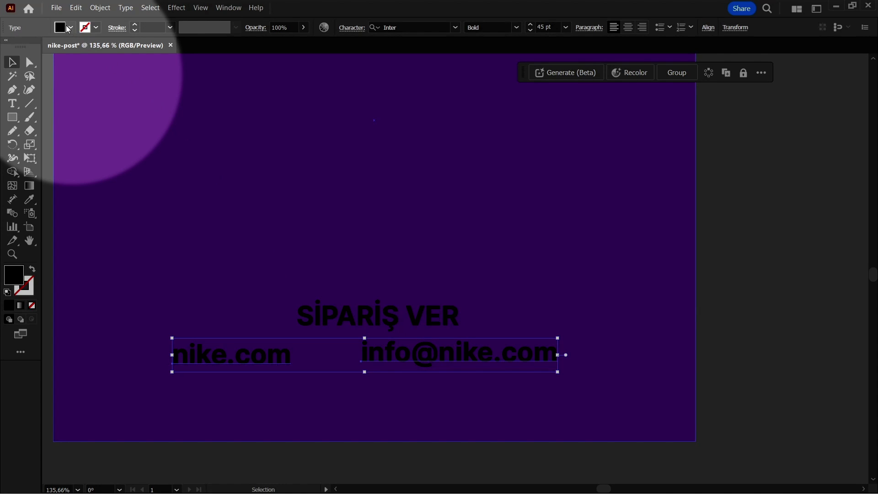
left_click(69, 29)
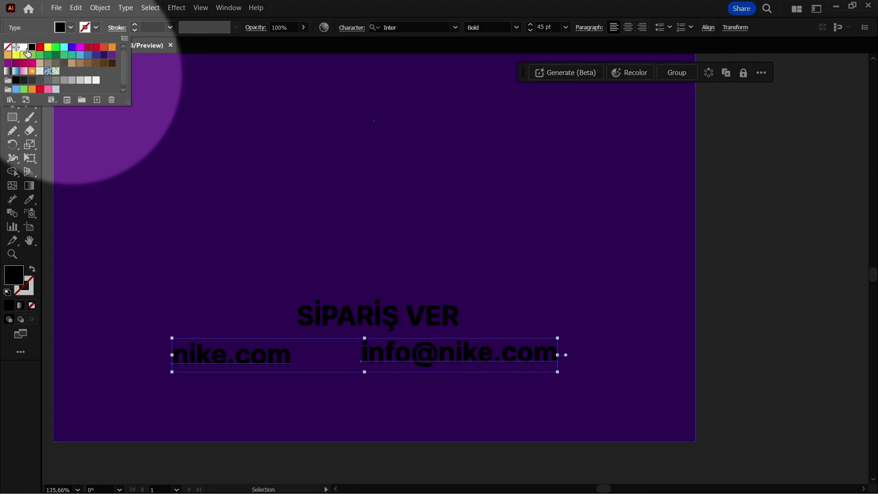
left_click(55, 72)
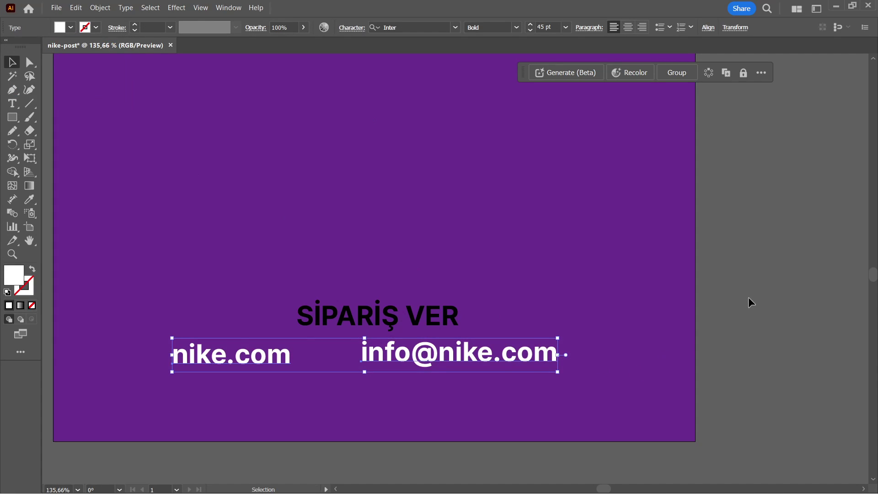
left_click(748, 298)
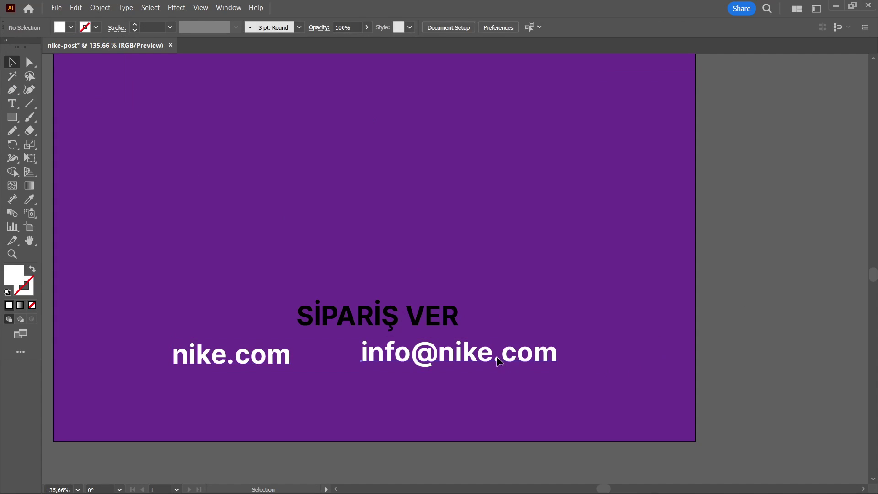
left_click(457, 354)
left_click(231, 354, "shift")
left_click(516, 28)
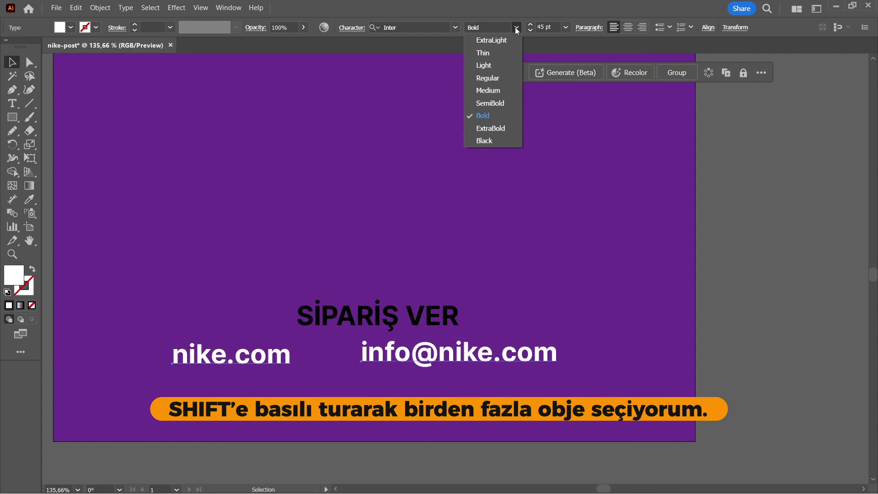
left_click(497, 79)
left_click(566, 27)
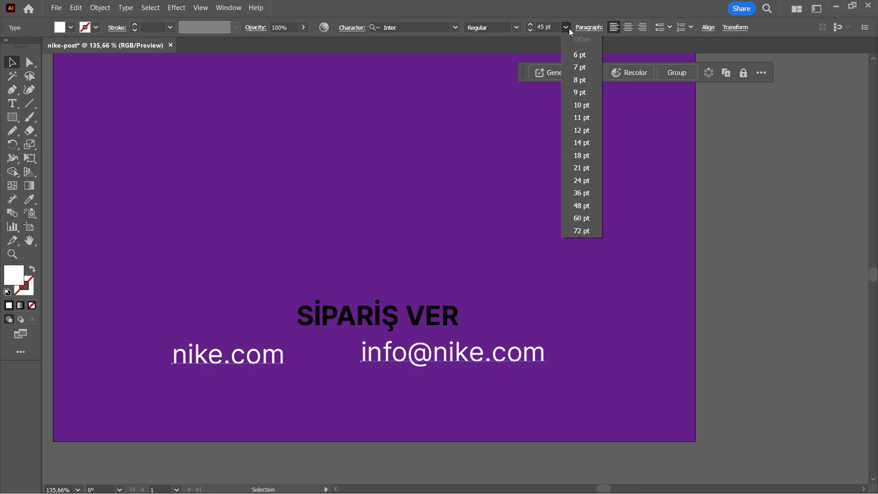
left_click(585, 181)
Move both texts up onto the SİPARİŞ VER row, on either side of it.
left_click(707, 303)
left_click_drag(443, 359, 593, 321)
left_click_drag(216, 361, 234, 321)
key("z")
left_click(437, 301, "alt")
left_click(415, 332, "ctrl")
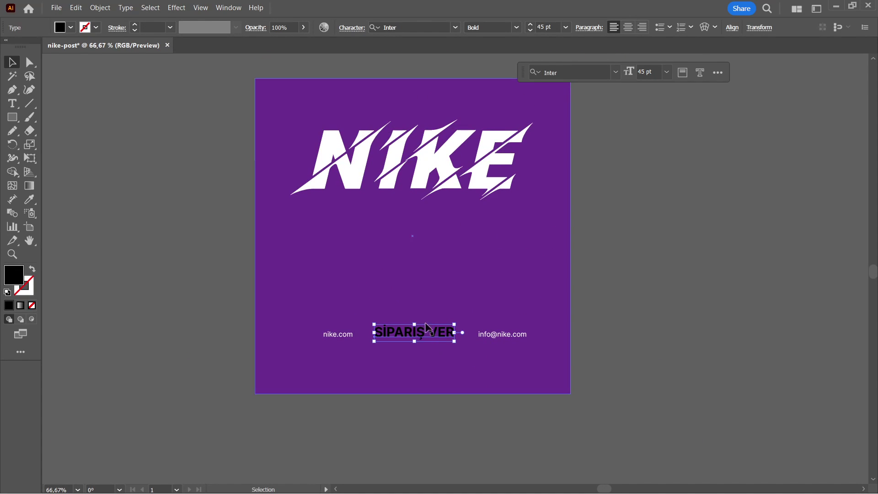
left_click(410, 316)
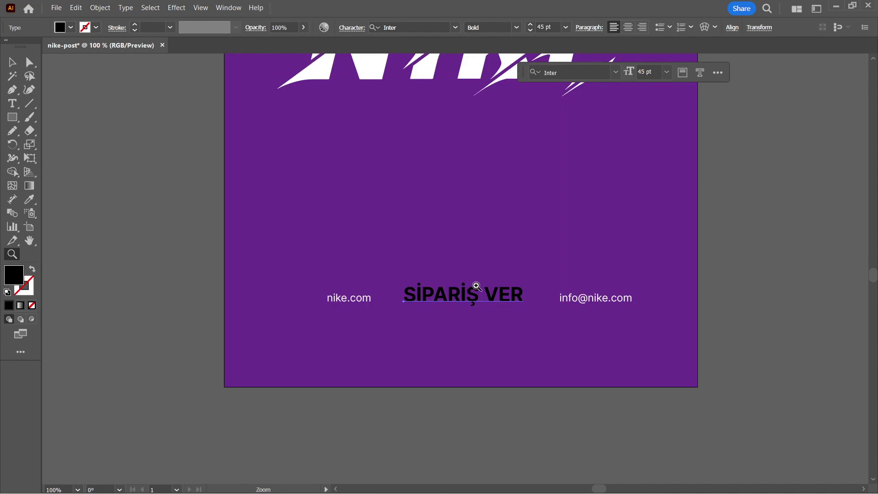
left_click(476, 286)
key("v")
left_click(403, 447)
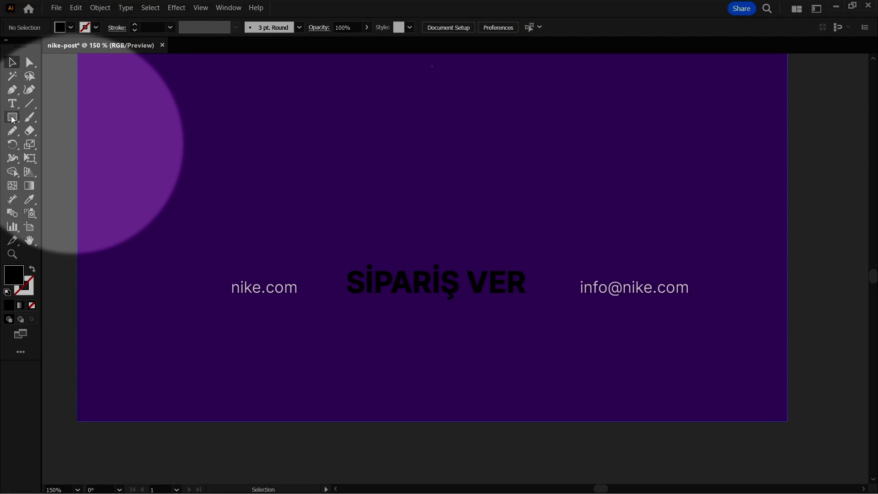
Draw a rectangle over the SİPARİŞ VER text.
left_click(12, 117)
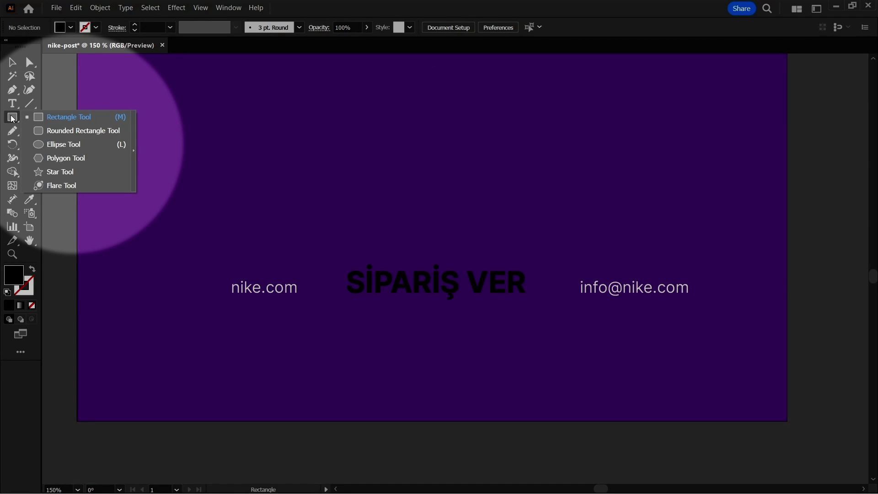
left_click(64, 120)
left_click_drag(333, 254, 541, 305)
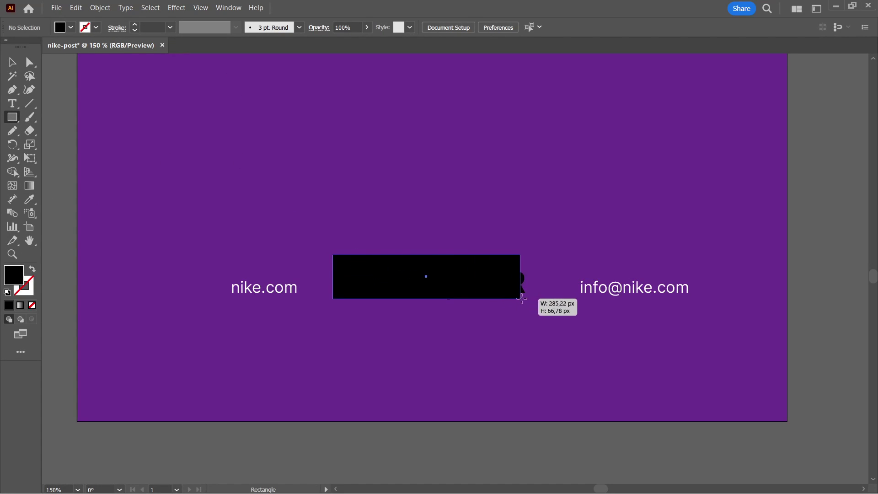
key("v")
left_click_drag(437, 254, 437, 258)
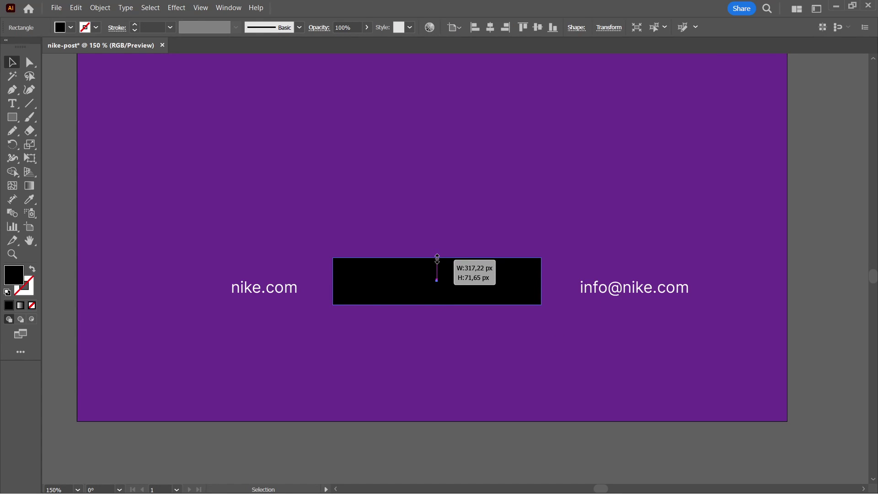
Fill the rectangle white and round its corners fully into a pill.
left_click(80, 30)
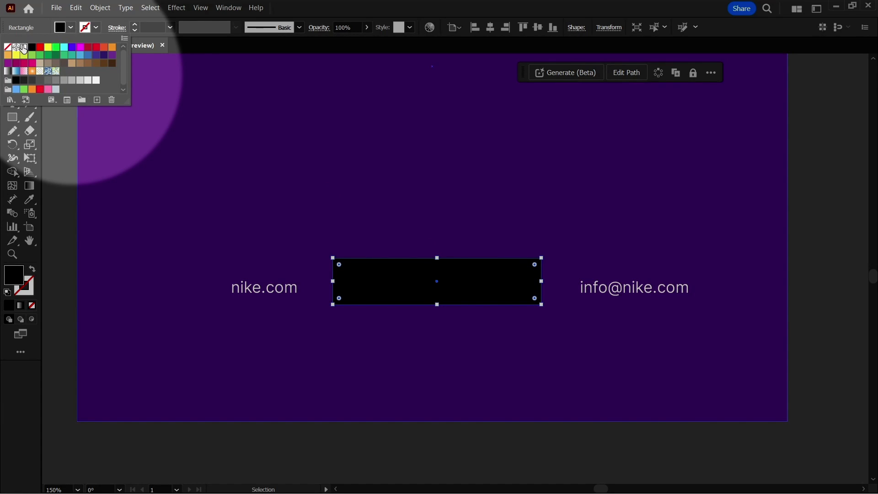
left_click(24, 48)
key("Escape")
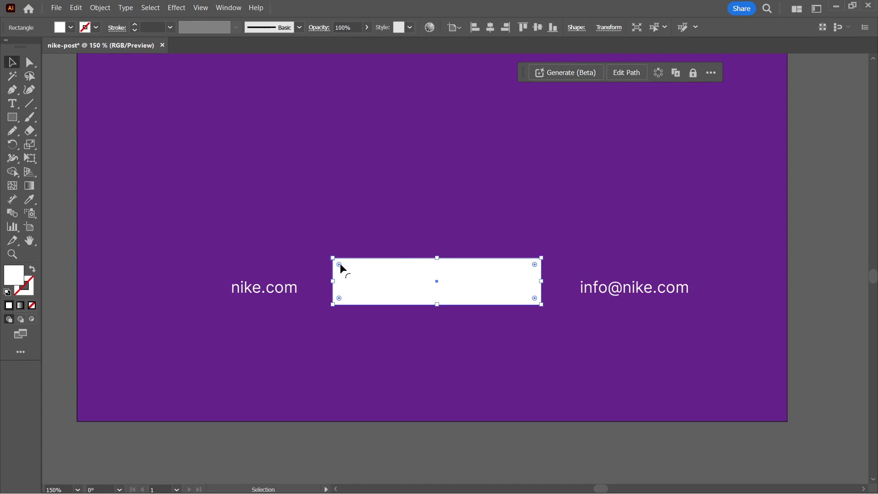
mouse_move(339, 262)
left_mouse_down()
mouse_move(365, 292)
mouse_move(441, 310)
left_mouse_up()
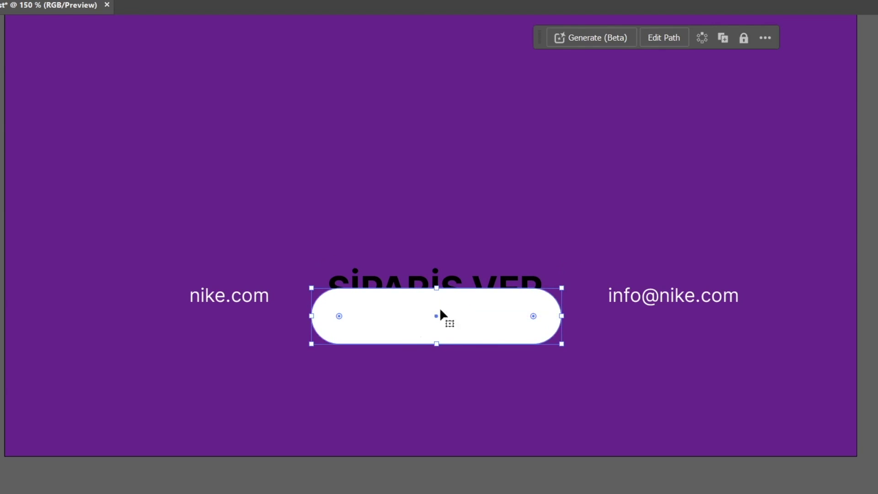
Bring SİPARİŞ VER to the front and move the pill up behind it.
left_click(472, 284)
right_click(486, 284)
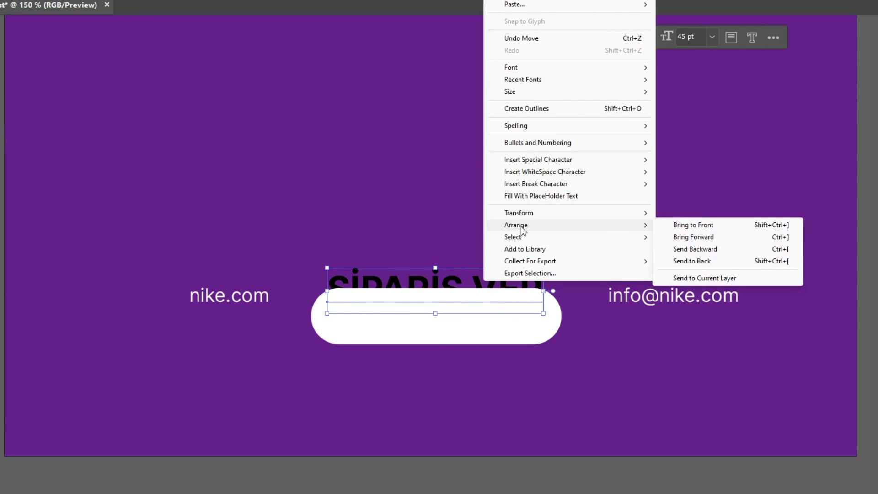
left_click(729, 226)
left_click(469, 396)
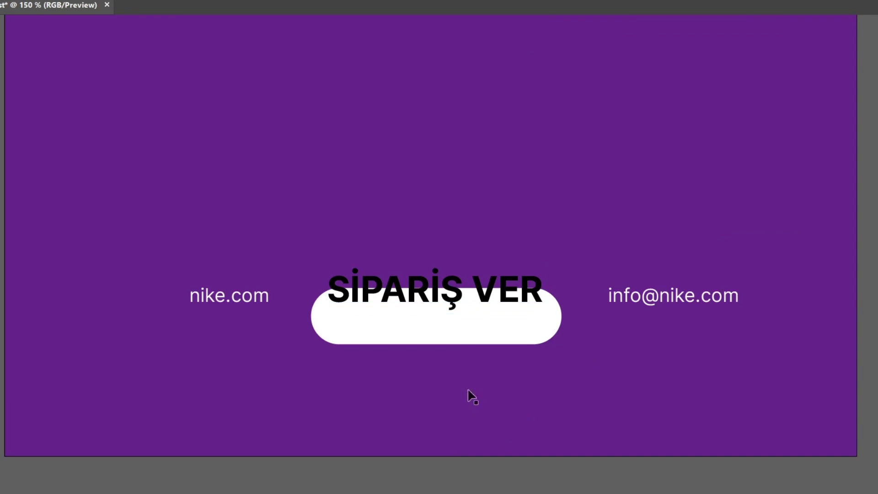
left_click_drag(465, 341, 467, 316)
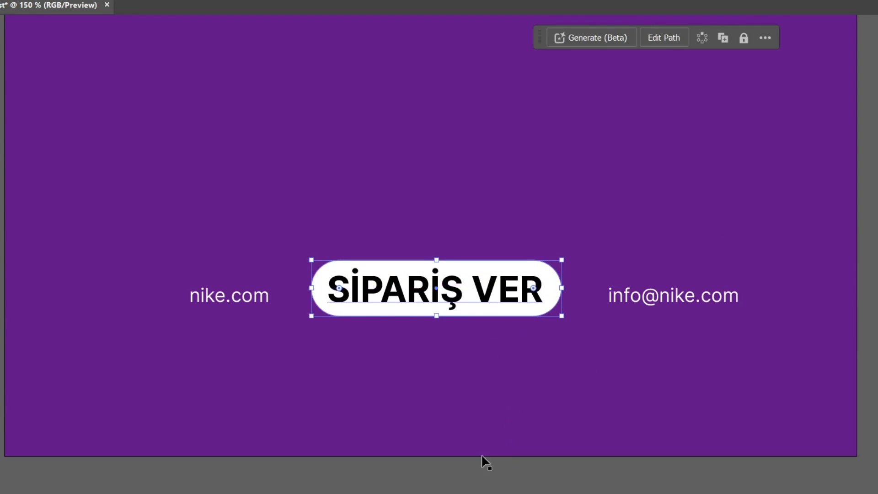
Set the SİPARİŞ VER text size to 40 pt.
left_click(439, 343)
left_click(591, 33)
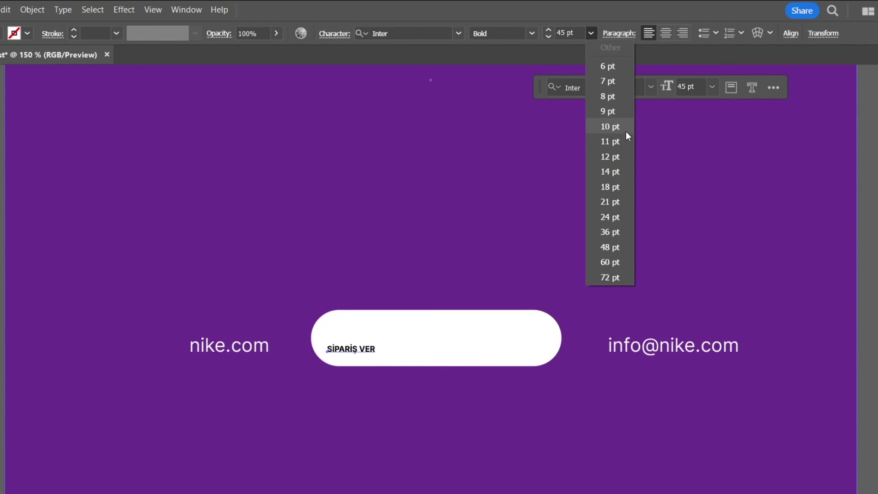
left_click(556, 37)
type("0")
key("Return")
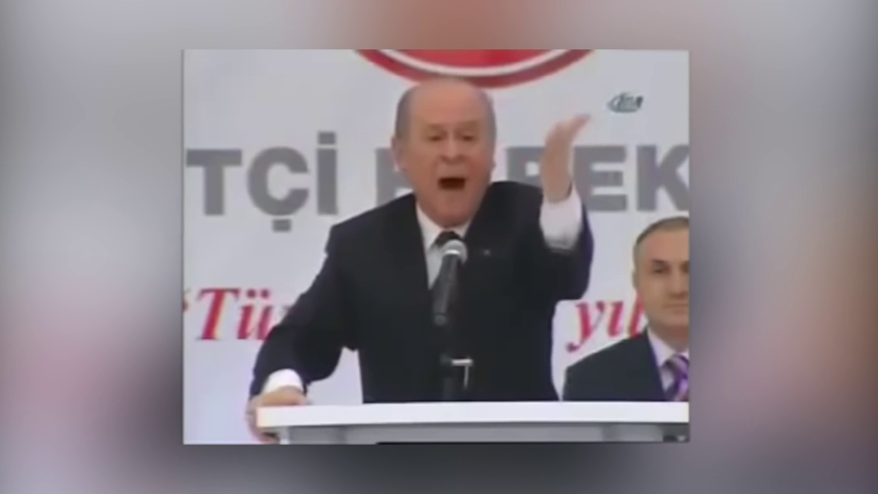
Select the white pill together with the SİPARİŞ VER text.
left_click(496, 352)
left_click(560, 378)
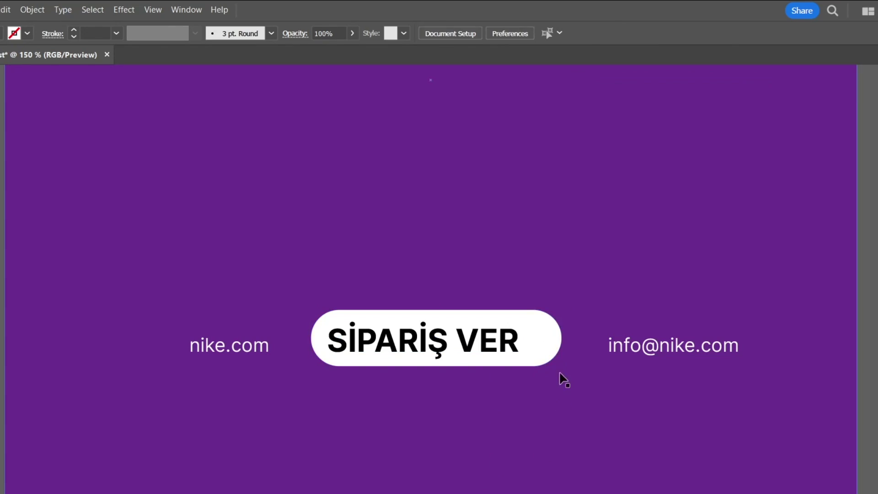
left_click(542, 321)
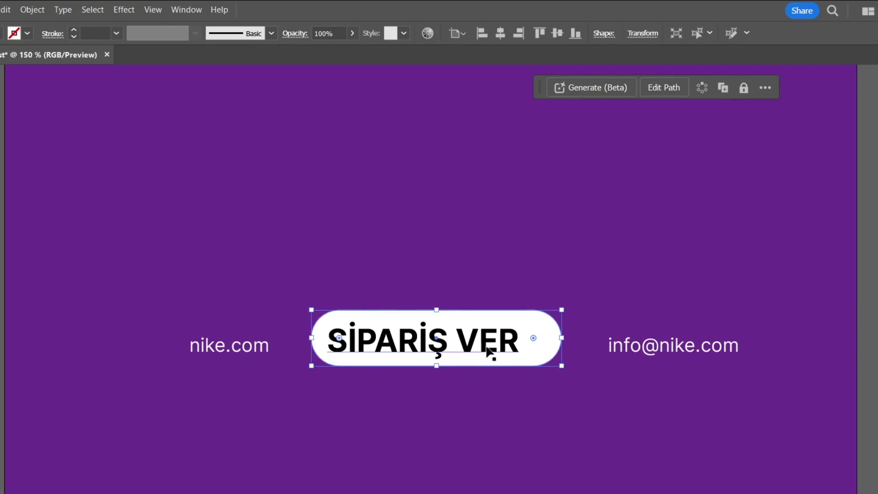
key("shift+ctrl+g")
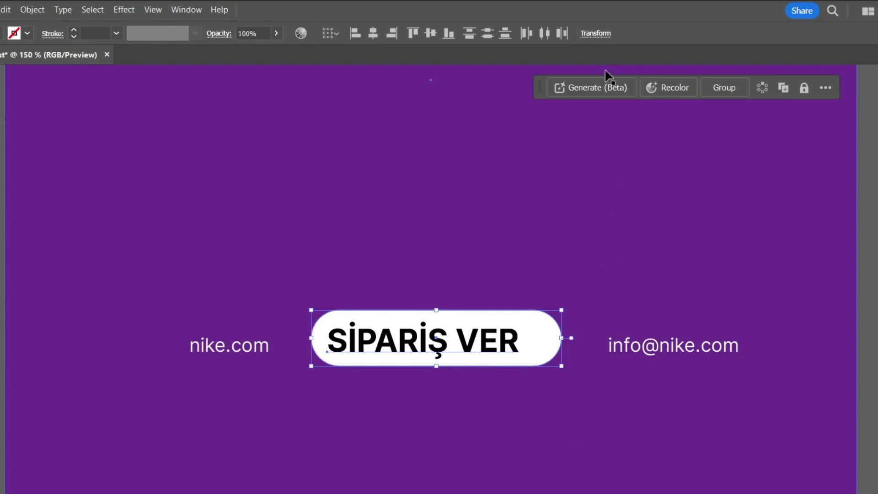
Centre the text on its pill, then centre the button horizontally on the artboard.
left_click(373, 33)
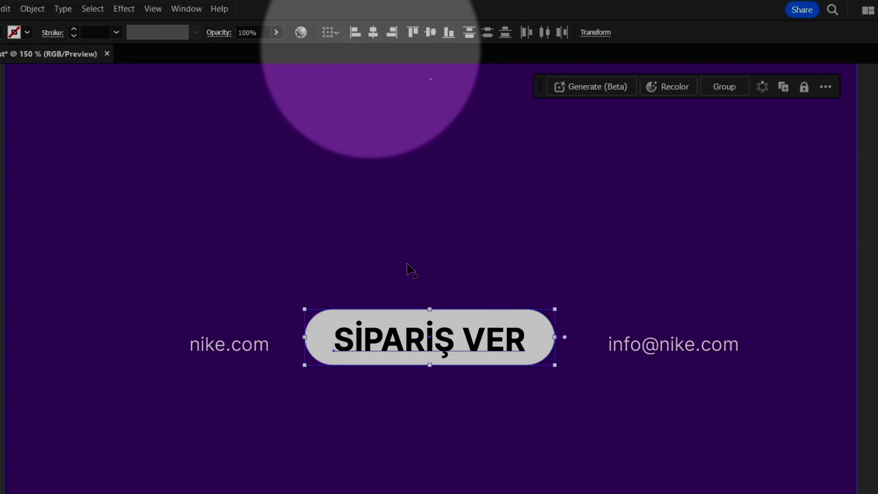
left_click(335, 31)
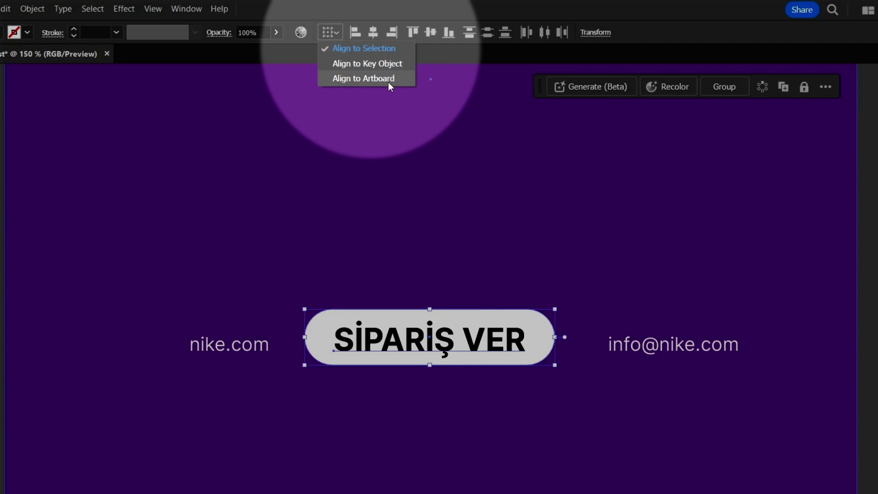
left_click(360, 79)
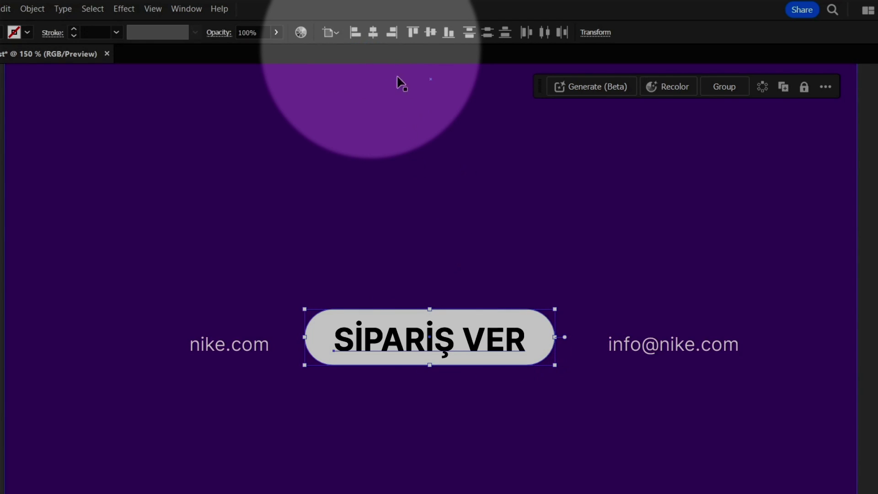
left_click(373, 32)
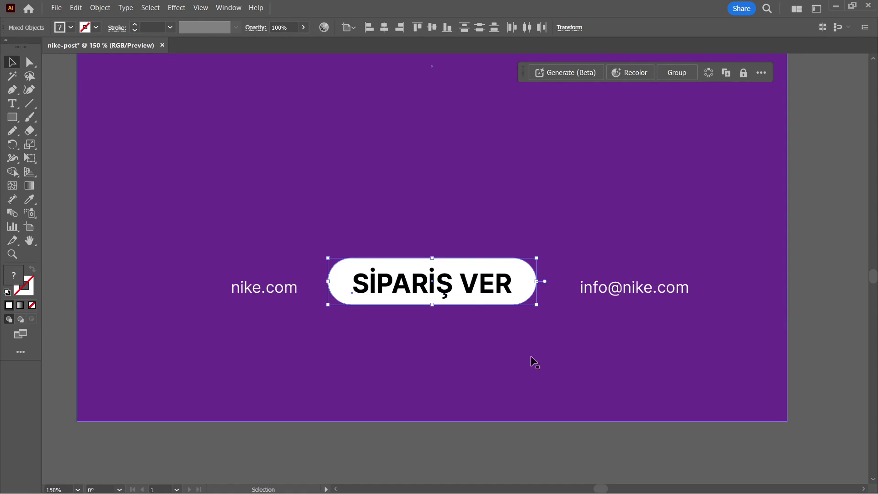
Group the pill and SİPARİŞ VER text into one button.
left_click(439, 444)
key("z")
key("ctrl+minus")
key("ctrl+minus")
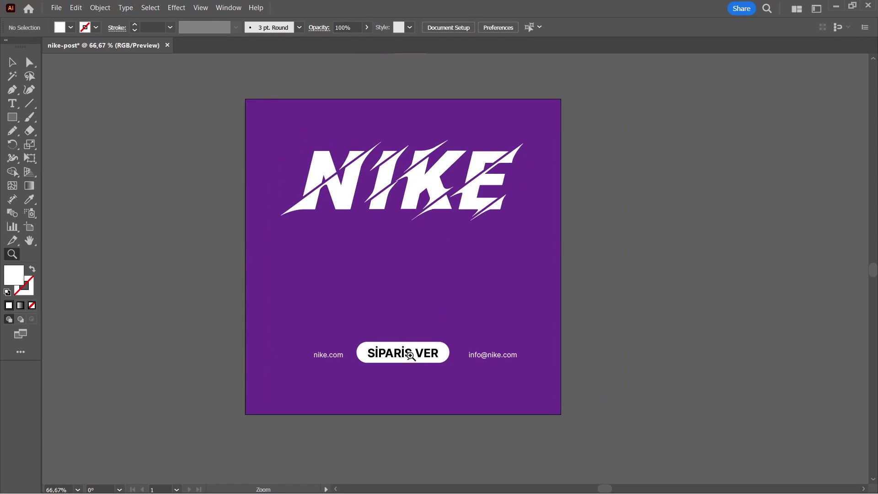
left_click(410, 355)
key("ctrl+g")
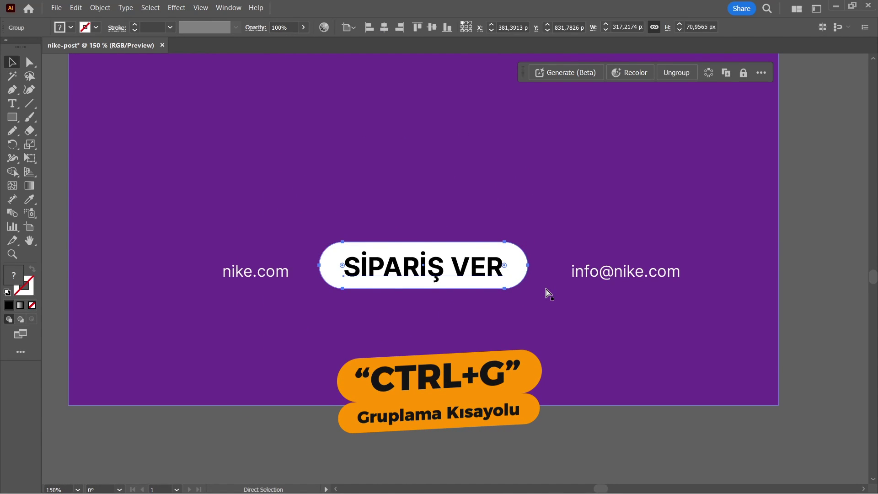
left_click(547, 294)
Drag nike.com and the contact e-mail closer to the SİPARİŞ VER button.
key("z")
left_click(414, 273, "alt")
left_click(414, 273, "alt")
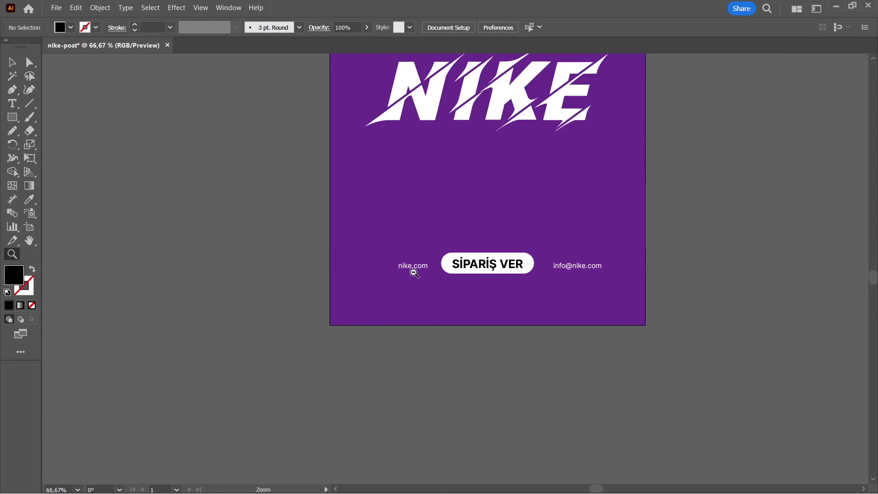
double_click(511, 259)
key("v")
left_click_drag(652, 274, 621, 276)
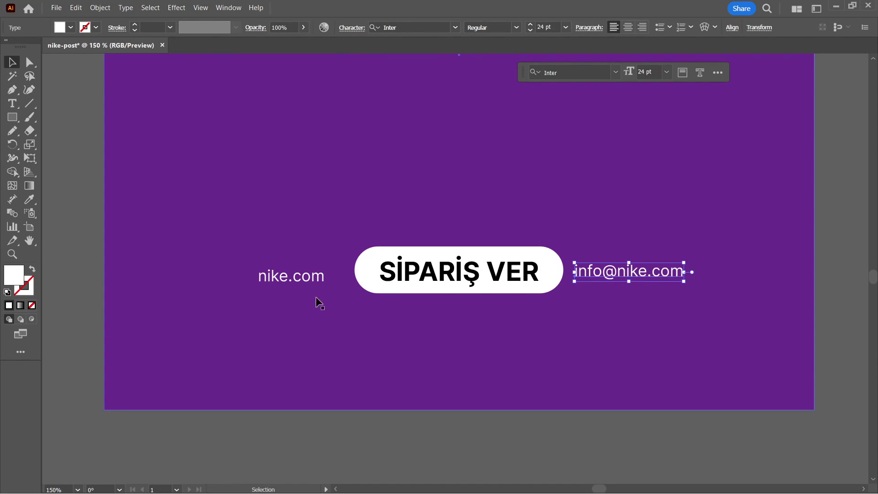
left_click_drag(302, 279, 317, 273)
Vertically centre both contact texts on the button, aligning to selection rather than artboard.
left_click(634, 280, "shift")
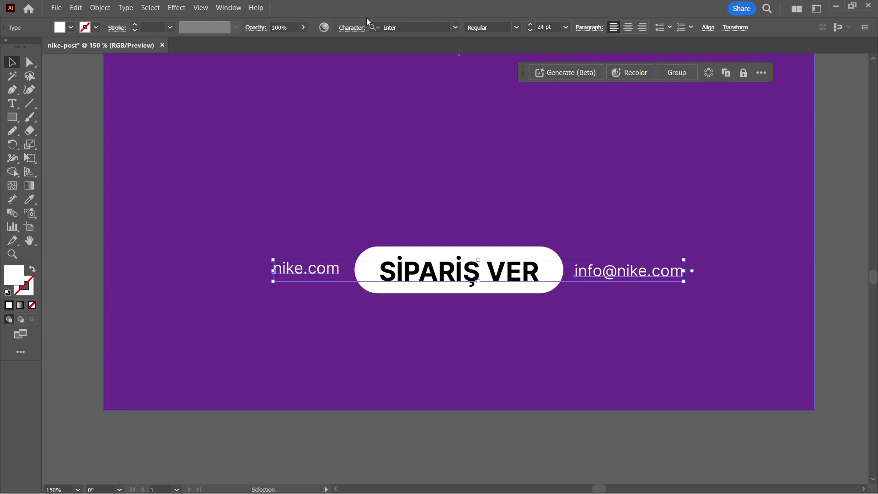
left_click(704, 28)
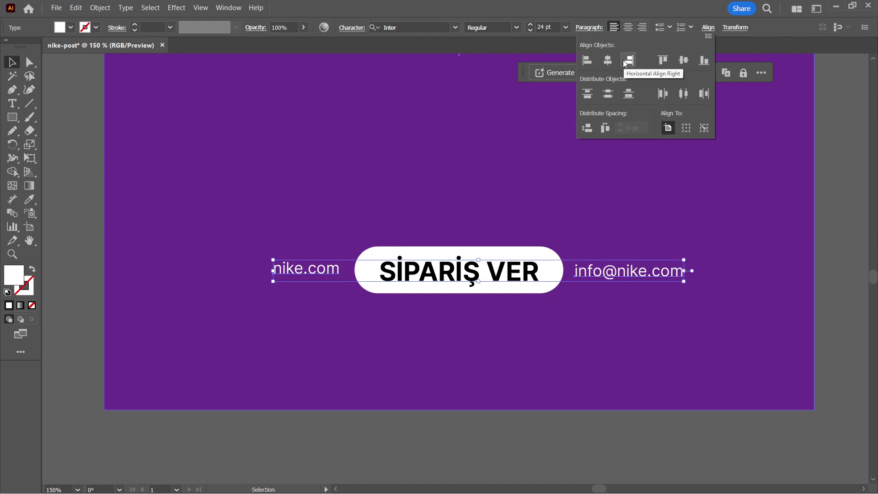
left_click(686, 61)
key("ctrl+z")
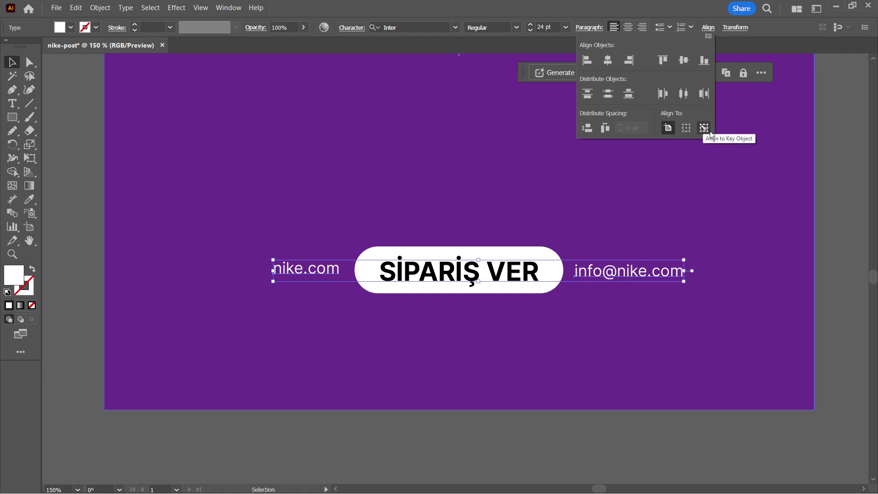
left_click(686, 128)
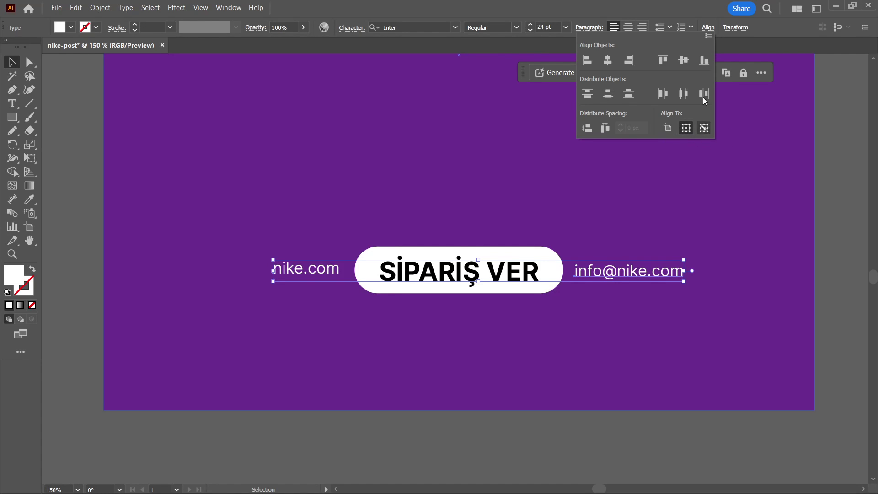
left_click(686, 61)
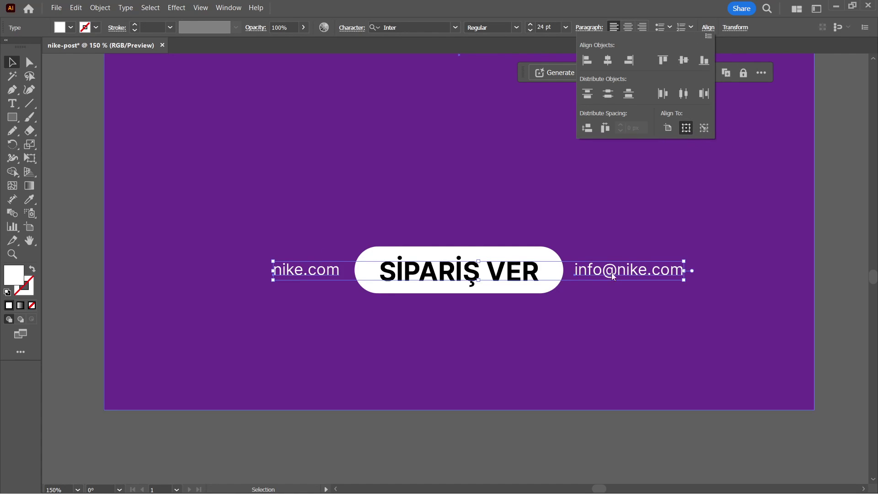
left_click(495, 431)
Nudge the whole footer row lower on the artboard.
key("z")
key("ctrl+0")
key("v")
left_click_drag(357, 268, 610, 315)
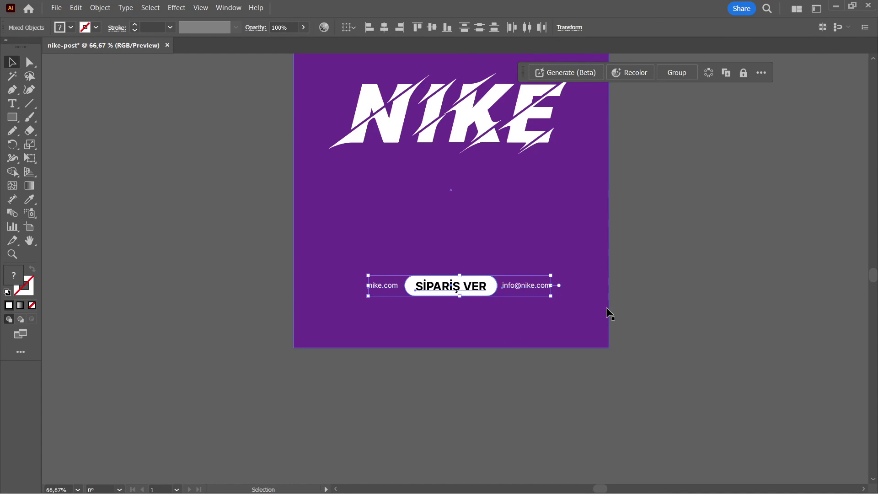
key("shift+Down")
key("shift+Down")
key("shift+Down")
key("shift+Down")
key("shift+Up")
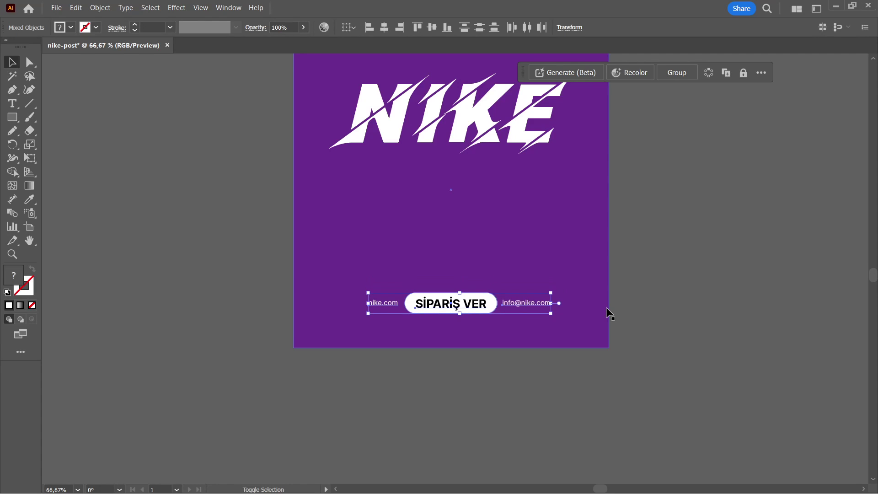
key("shift+Down")
left_click(652, 328)
key("ctrl+minus")
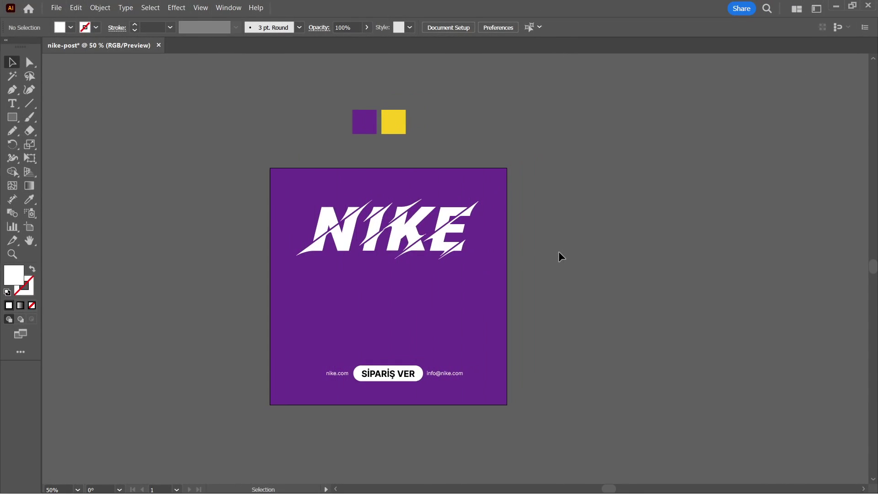
left_click(503, 254)
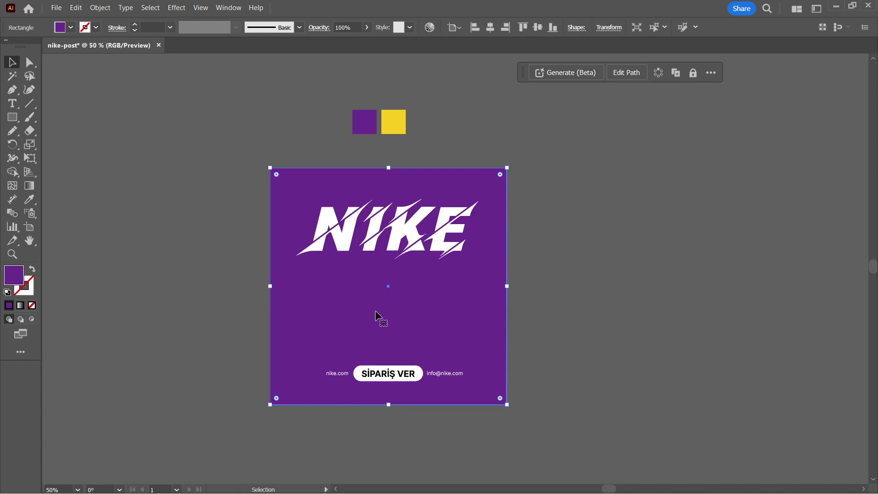
Copy the purple square beside the artboard and generate vectors from the prompt 'sneakers'.
left_click_drag(352, 319, 591, 315)
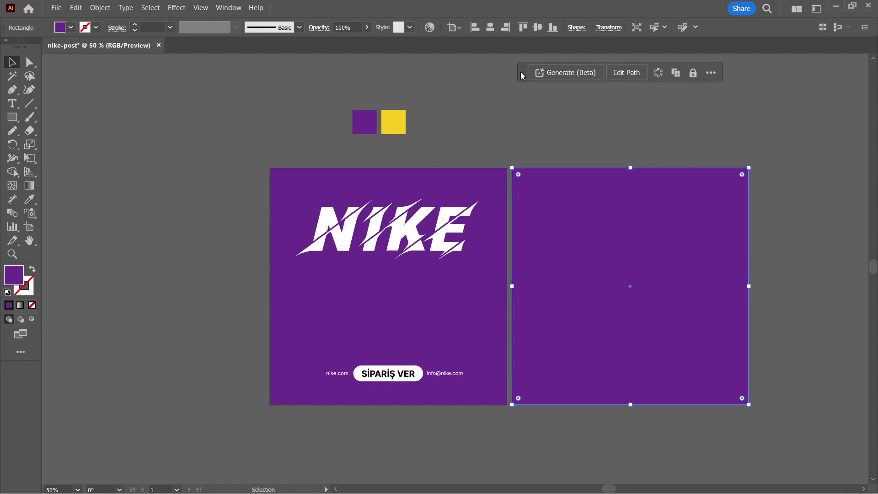
left_click_drag(522, 72, 525, 141)
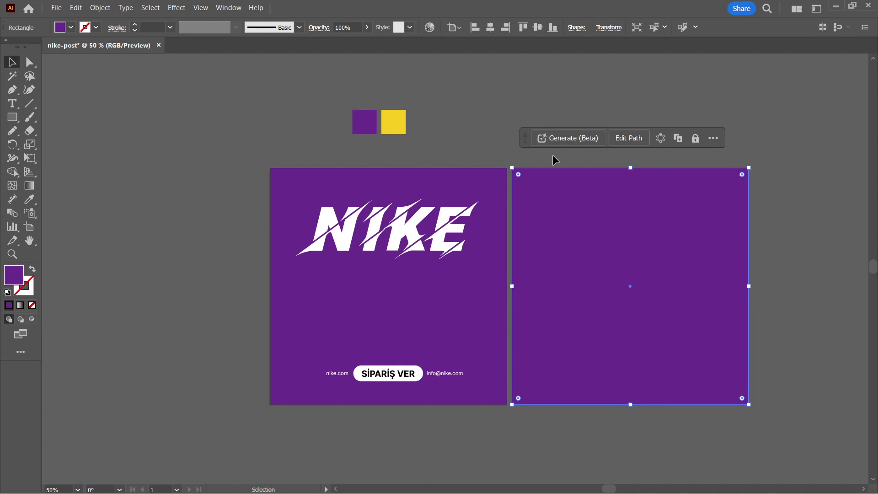
left_click(578, 145)
type("sneakers")
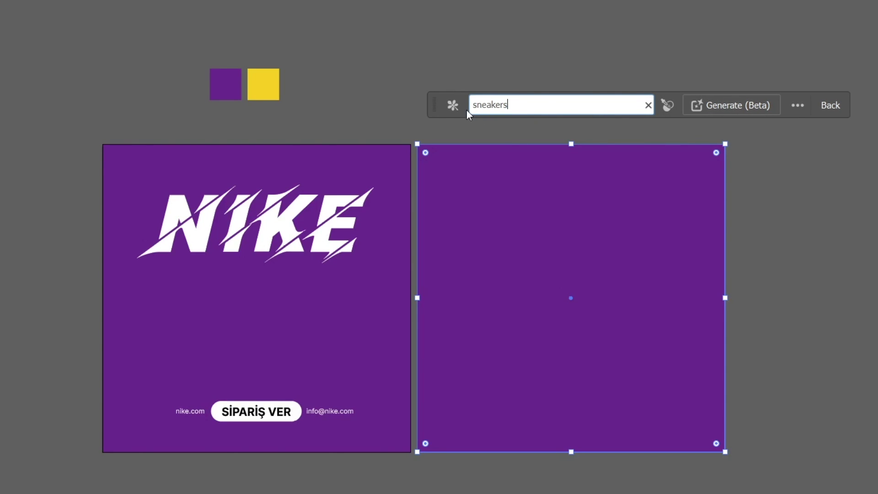
left_click(712, 104)
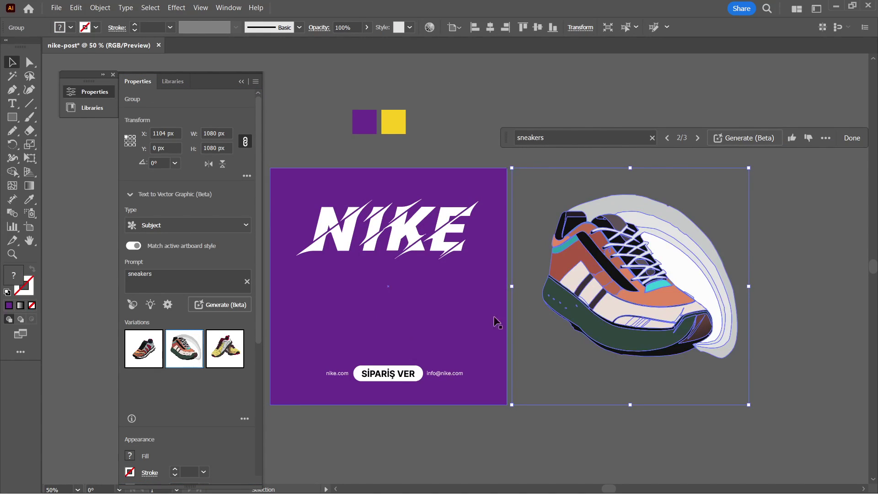
Compare the sneaker variations and apply the red-and-black one.
left_click(235, 341)
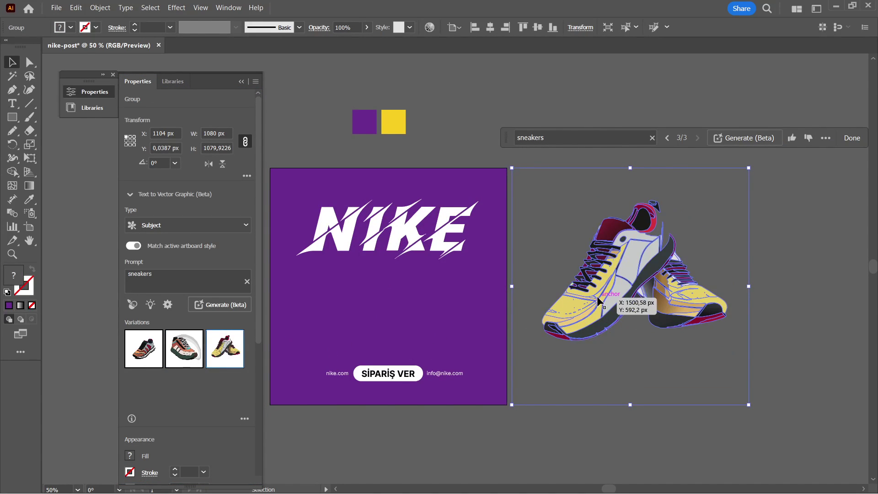
left_click(160, 350)
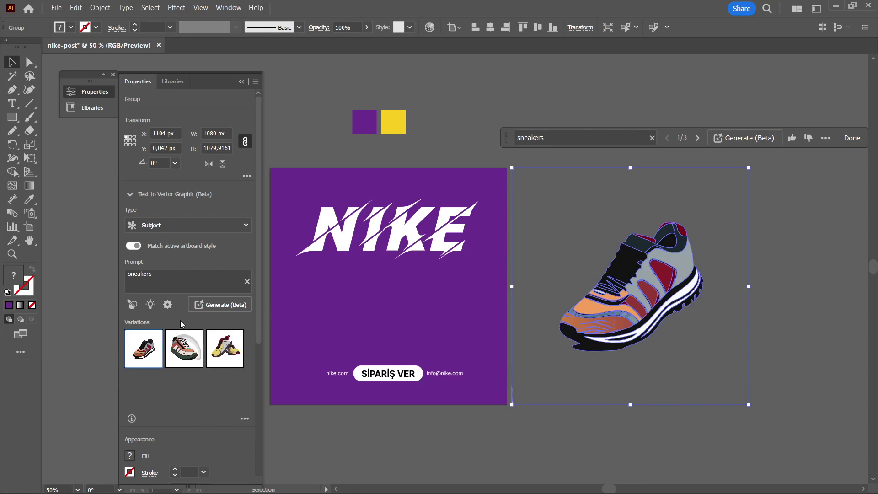
left_click(222, 306)
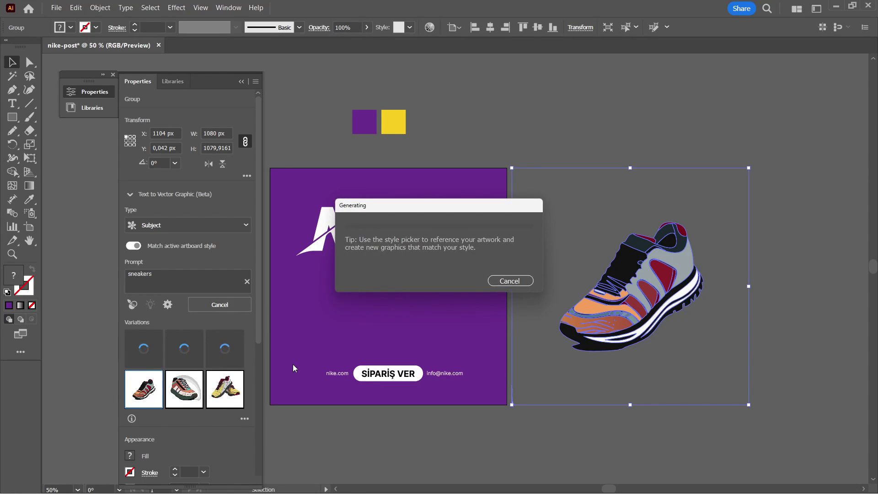
left_click(185, 349)
Move the sneaker onto the artboard below NIKE and scale it around its centre.
left_click(663, 362)
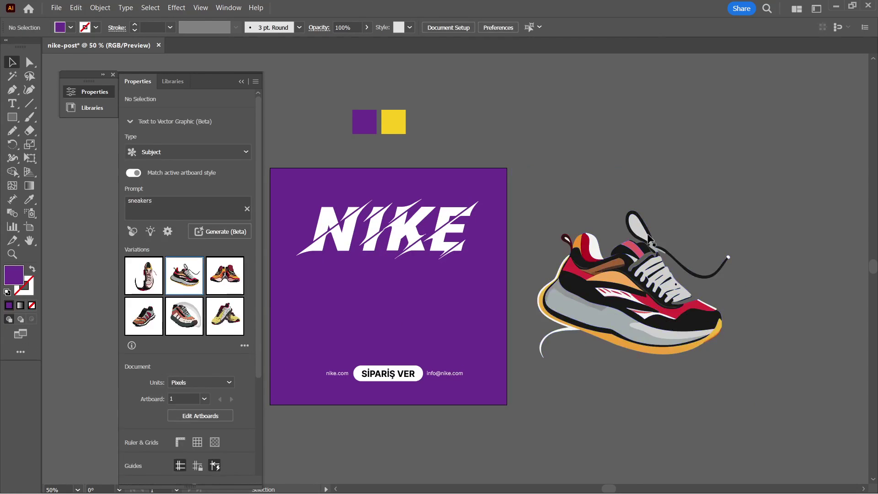
left_click(624, 314)
left_click_drag(679, 335, 425, 335)
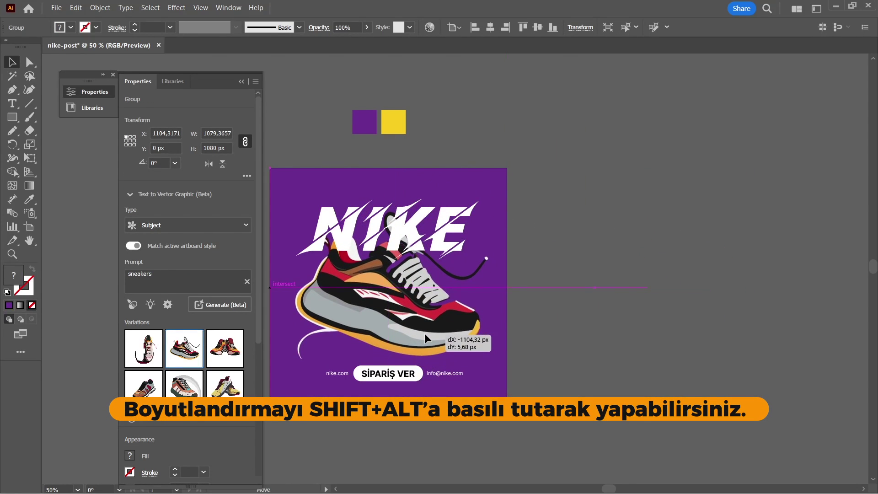
mouse_move(506, 170)
left_mouse_down()
mouse_move(498, 176)
mouse_move(513, 227)
left_mouse_up()
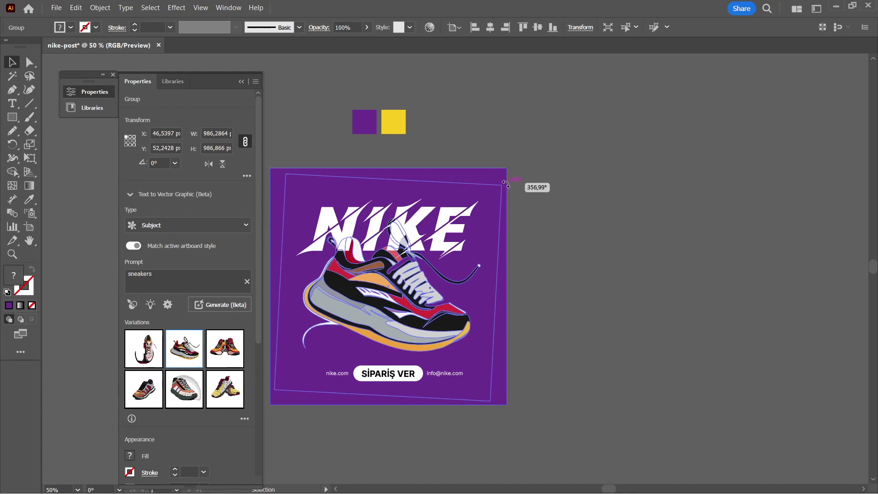
left_click_drag(417, 337, 418, 333)
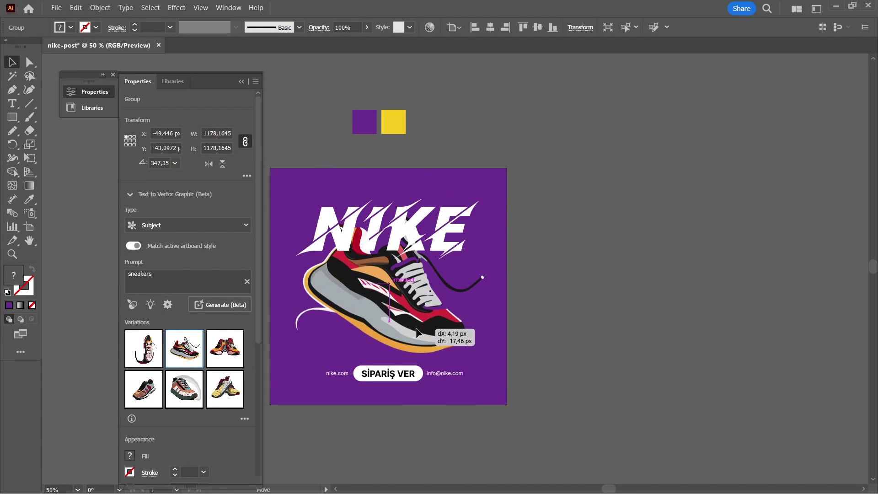
Bring the sneaker in front of all other artwork.
right_click(403, 294)
mouse_move(430, 243)
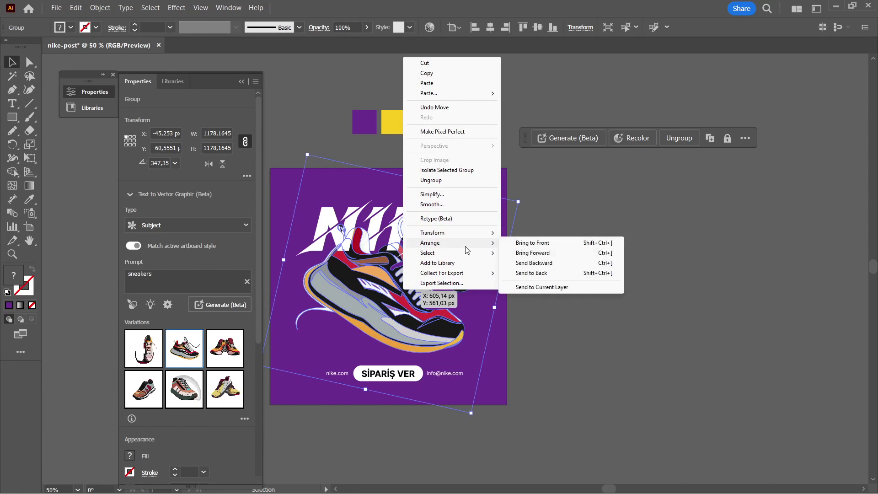
left_click(539, 247)
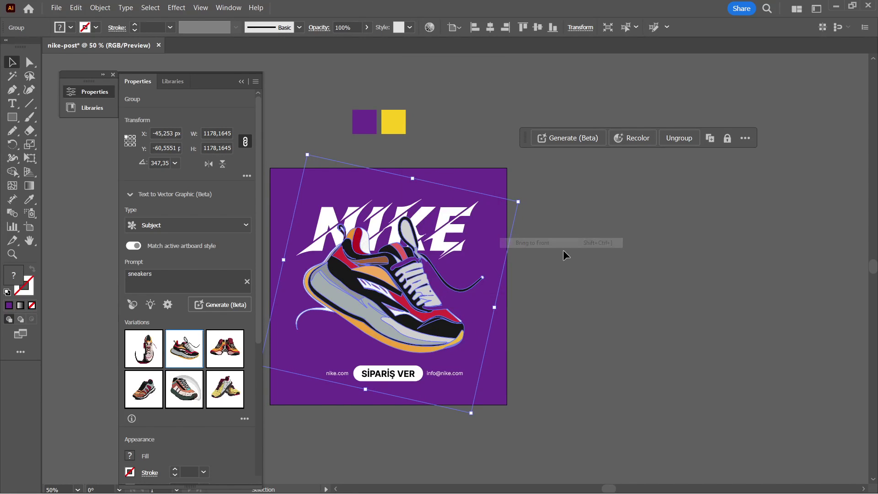
left_click(586, 282)
right_click(398, 293)
mouse_move(426, 244)
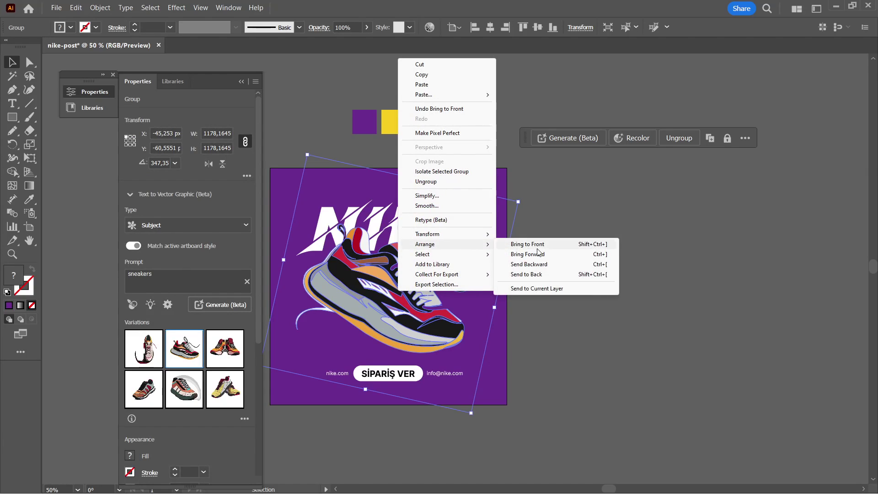
left_click(539, 248)
key("ctrl+shift+a")
Zoom to review the layout and select the SİPARİŞ VER button group.
key("z")
left_click(368, 301, "alt")
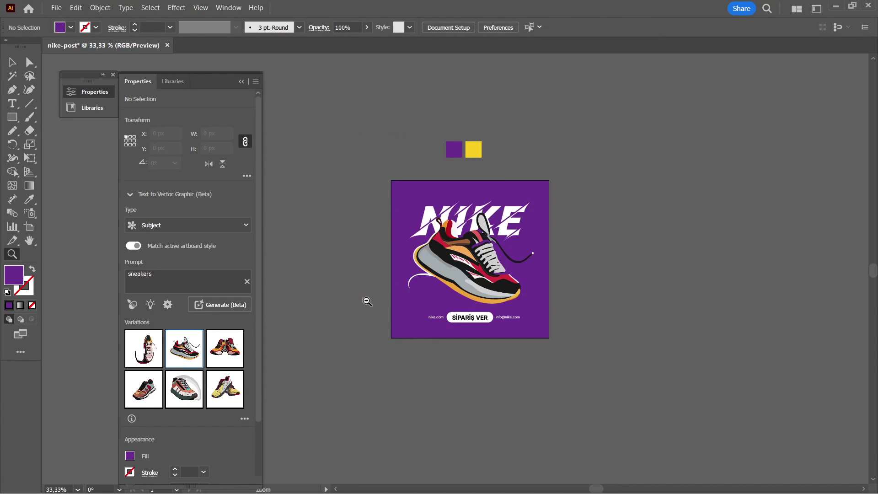
left_click(474, 266)
key("v")
left_click(454, 368)
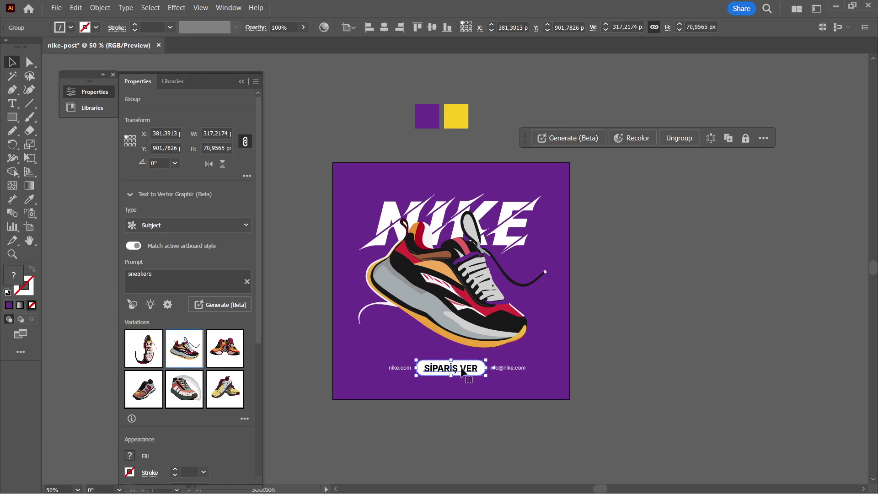
In isolation mode, eyedrop the purple square's colour onto the button text, then exit.
double_click(462, 371)
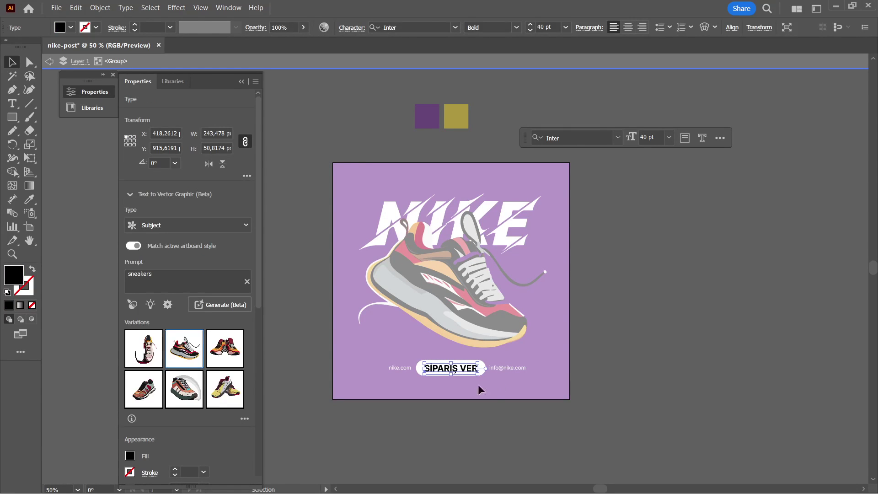
left_click(29, 199)
left_click(429, 108)
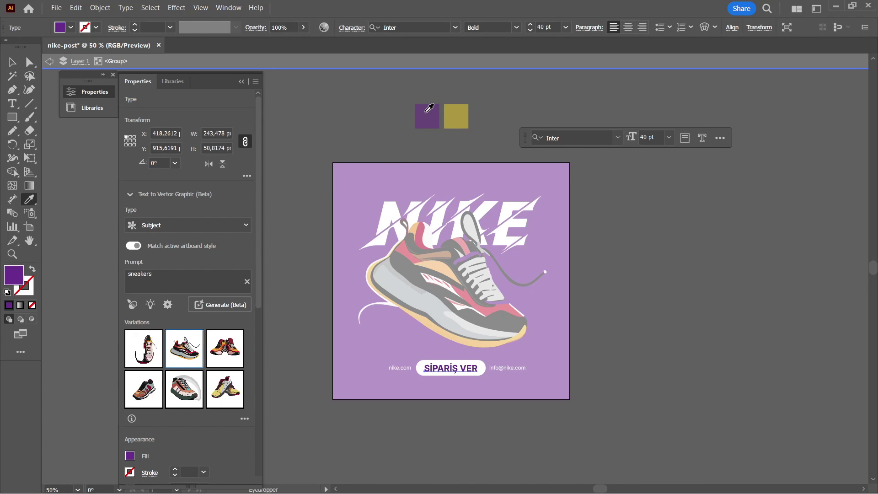
key("v")
left_click(642, 300)
double_click(642, 300)
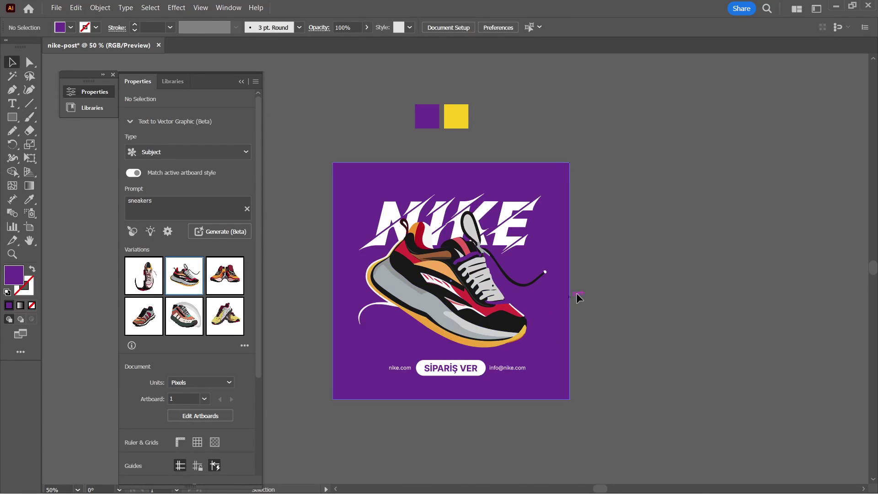
Recolour the sneaker from the purple and yellow squares in Recolor Artwork, letting purple dominate.
left_click(446, 302)
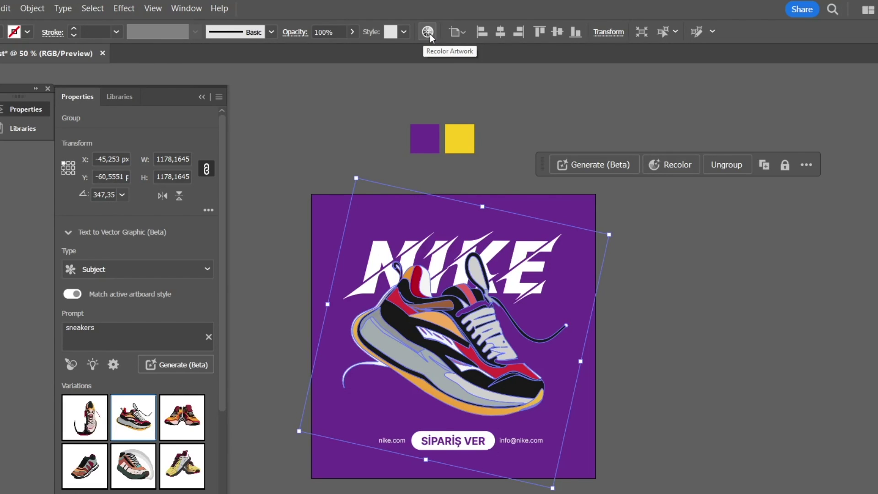
left_click(430, 33)
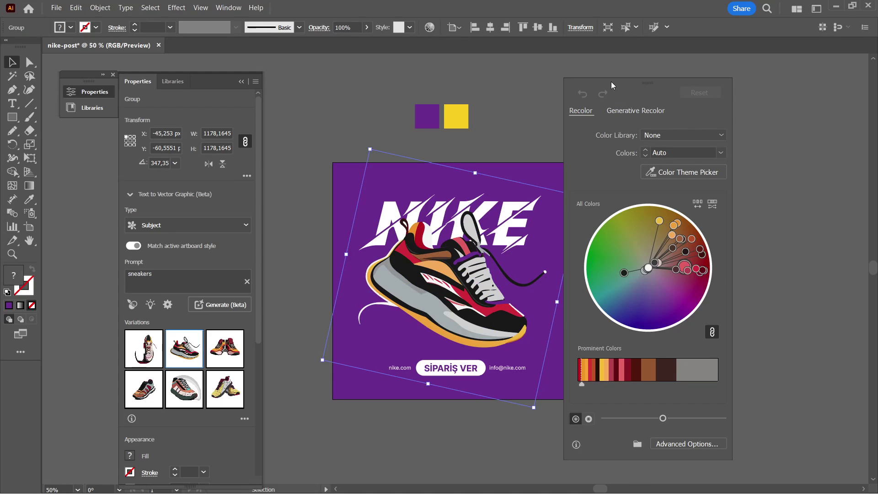
left_click_drag(611, 82, 679, 69)
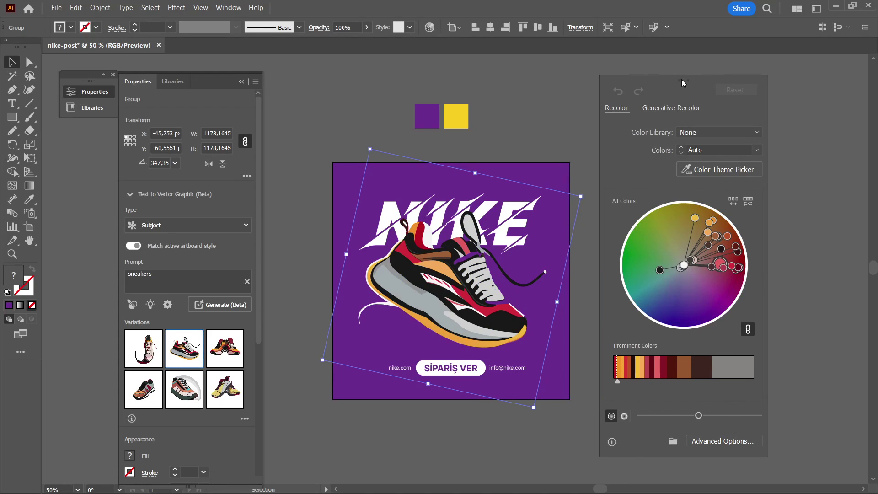
left_click(729, 162)
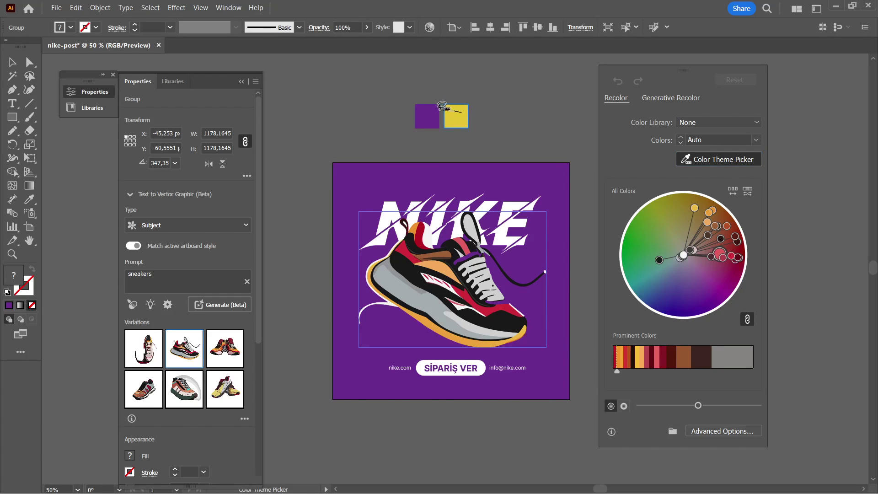
left_click_drag(415, 128, 471, 101)
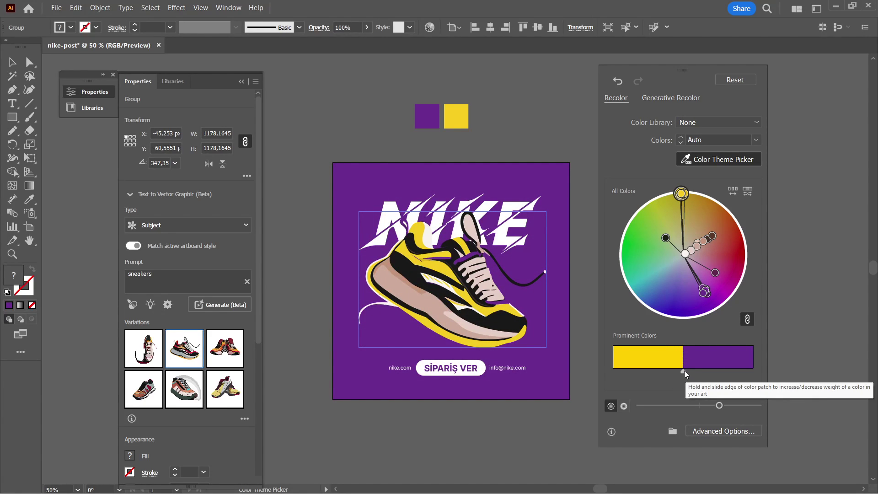
left_click_drag(685, 371, 723, 369)
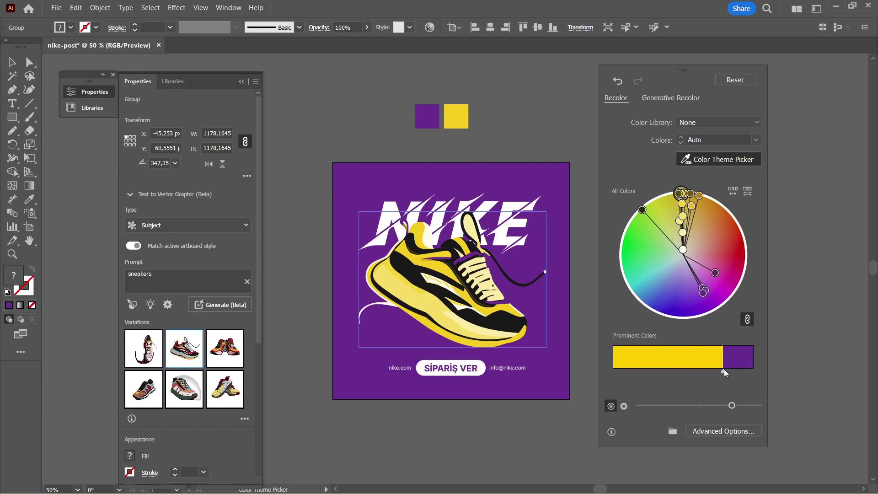
mouse_move(723, 369)
left_mouse_down()
mouse_move(650, 372)
mouse_move(661, 368)
left_mouse_up()
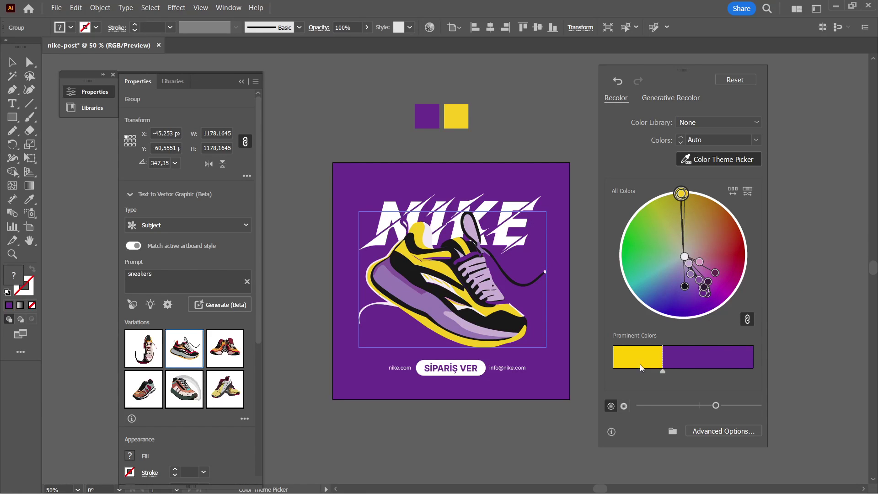
Raise the NIKE title to 330 pt and centre it horizontally on the artboard.
key("Escape")
left_click(507, 431)
left_click(524, 225)
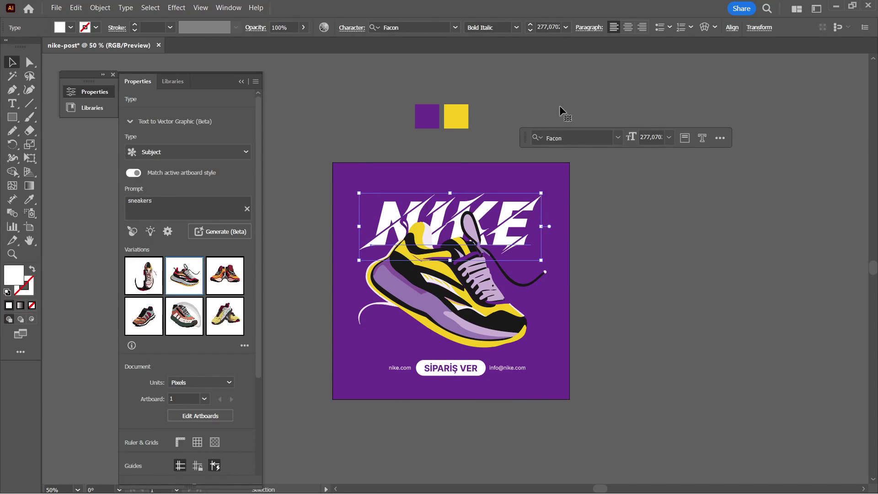
left_click(566, 27)
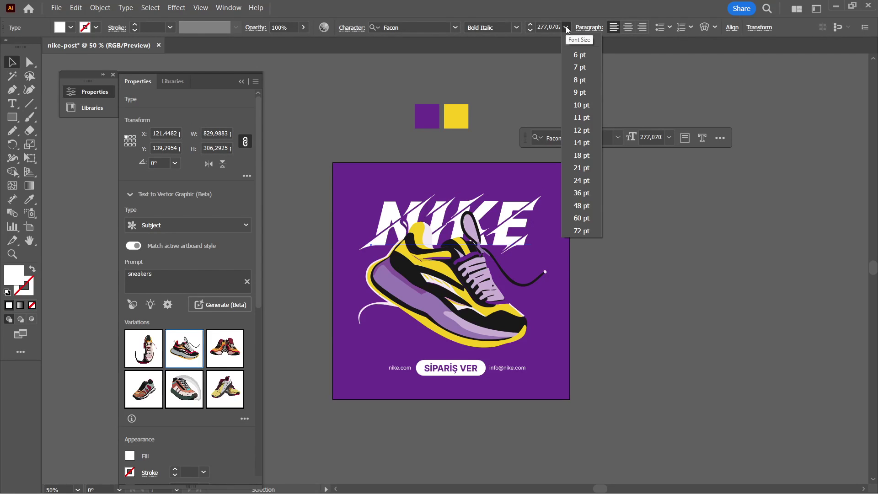
left_click(531, 24)
left_click(530, 25)
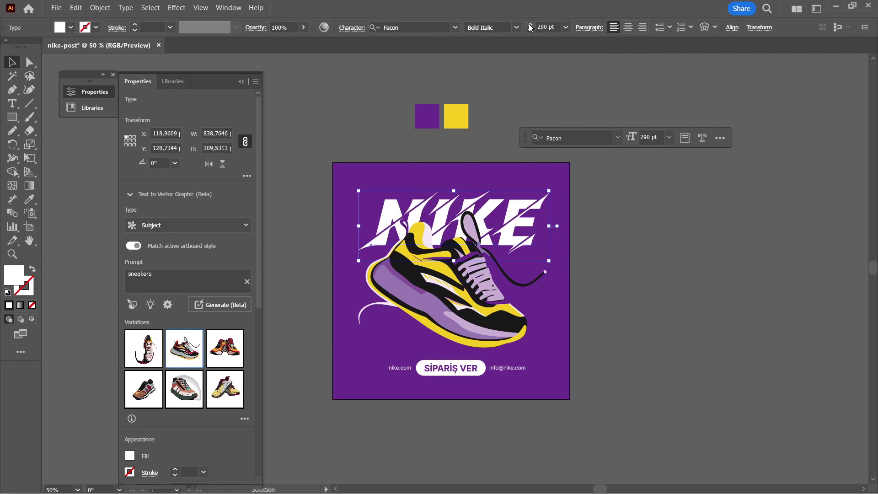
left_click(531, 26)
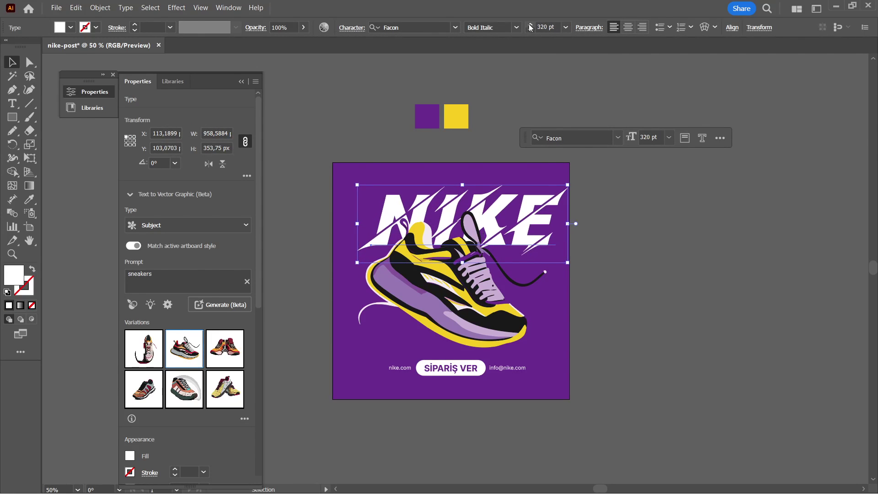
left_click(531, 25)
left_click(732, 28)
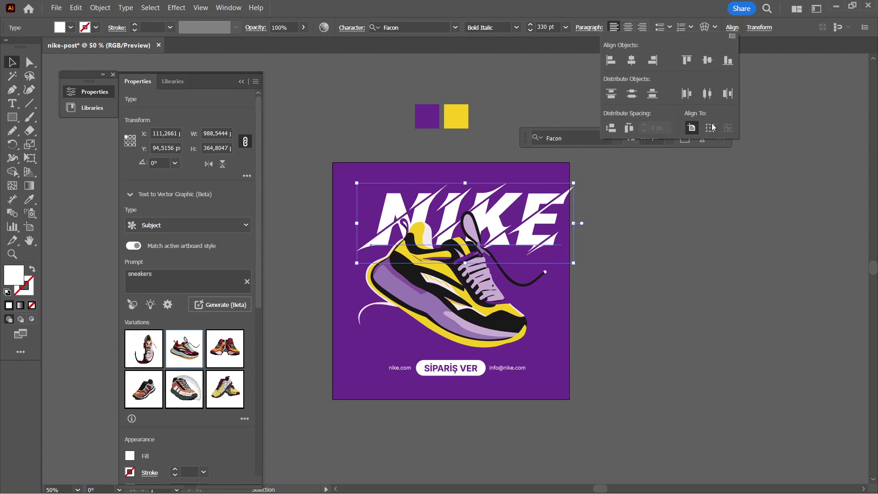
left_click(634, 59)
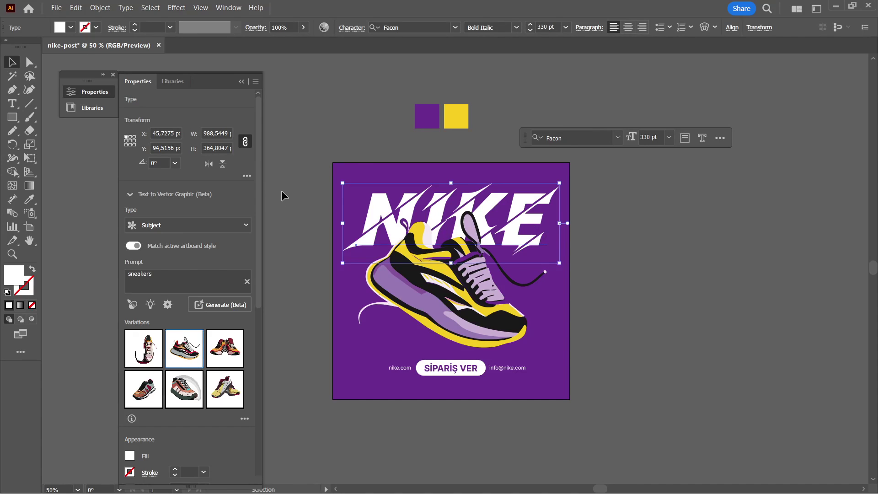
Shear NIKE about -6 degrees, stretch it taller, and reposition it above the sneaker.
left_click(31, 145)
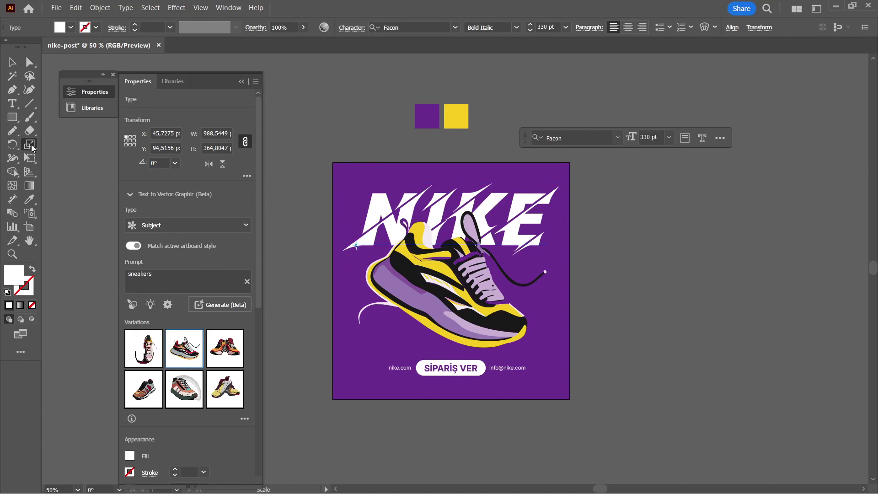
left_click(88, 158)
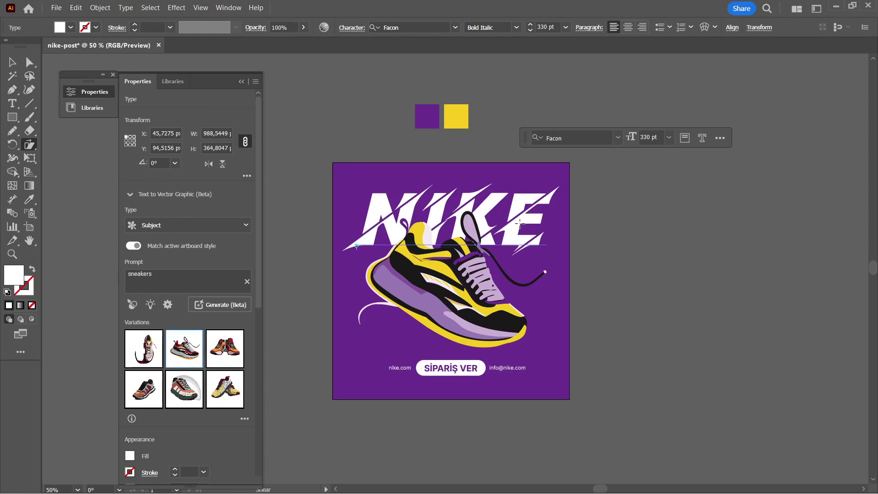
left_click_drag(514, 223, 520, 204)
key("v")
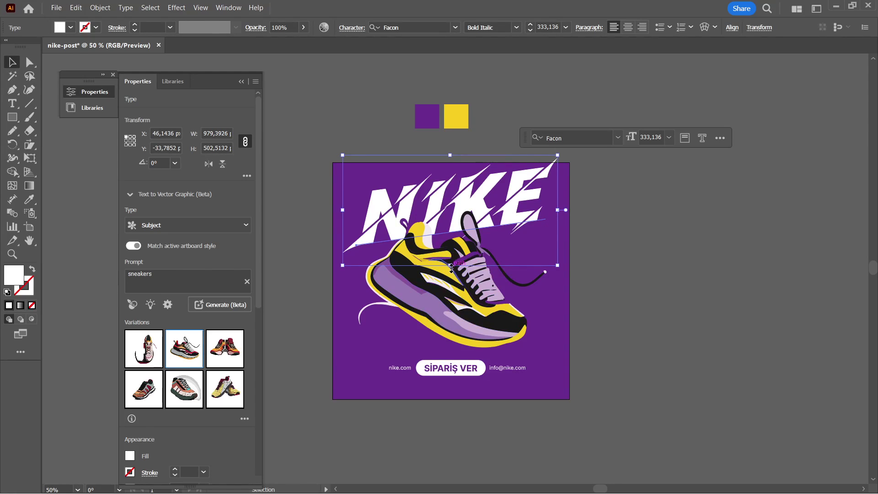
left_click_drag(450, 266, 452, 292)
left_click(637, 182)
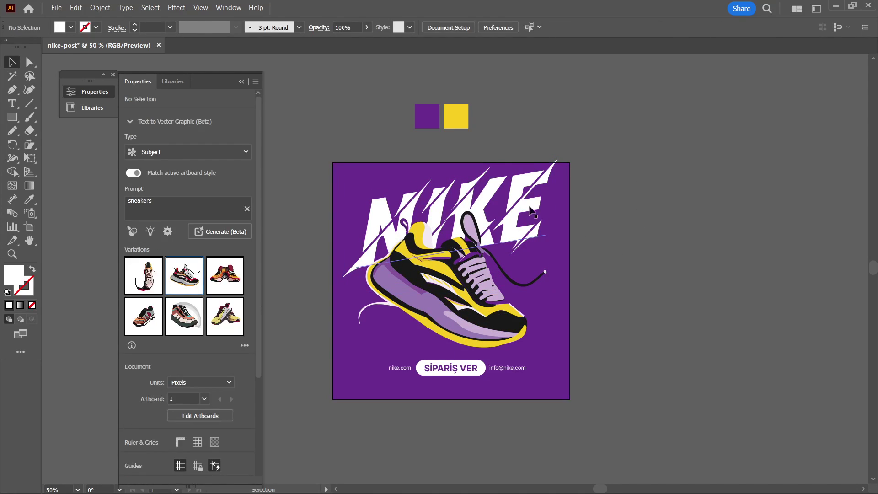
mouse_move(517, 198)
left_mouse_down()
mouse_move(506, 203)
mouse_move(512, 209)
left_mouse_up()
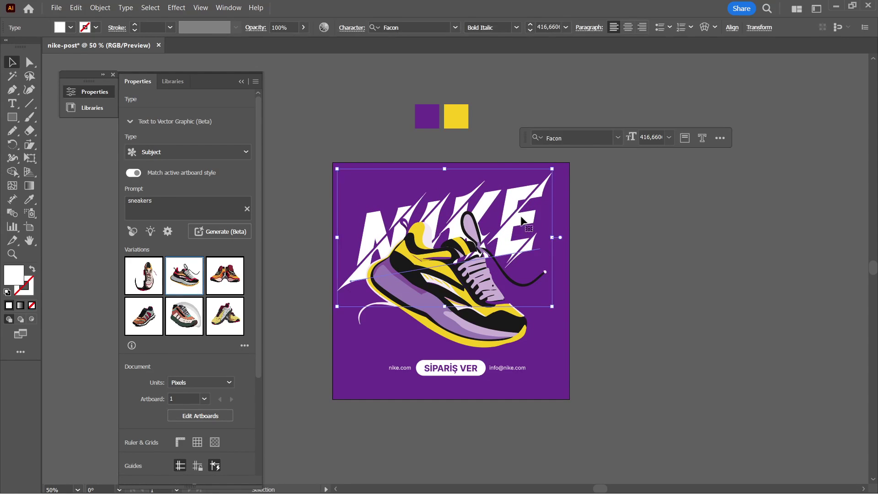
left_click(618, 308)
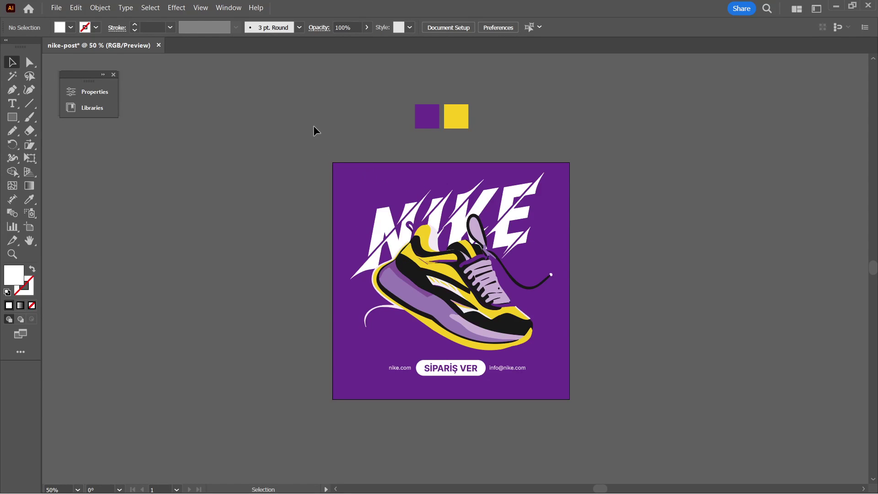
Alt-drag a copy of the purple background rectangle beside the artboard.
left_click(359, 169)
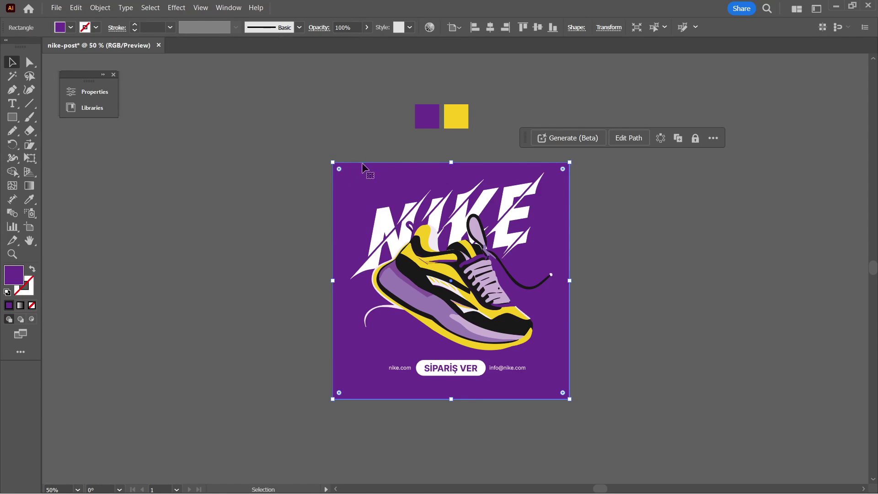
left_click_drag(359, 191, 605, 196)
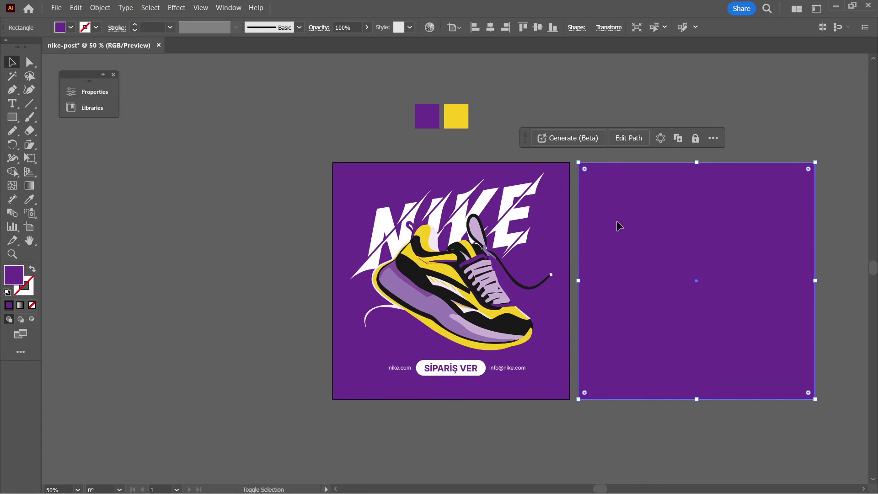
left_click_drag(646, 241, 524, 285)
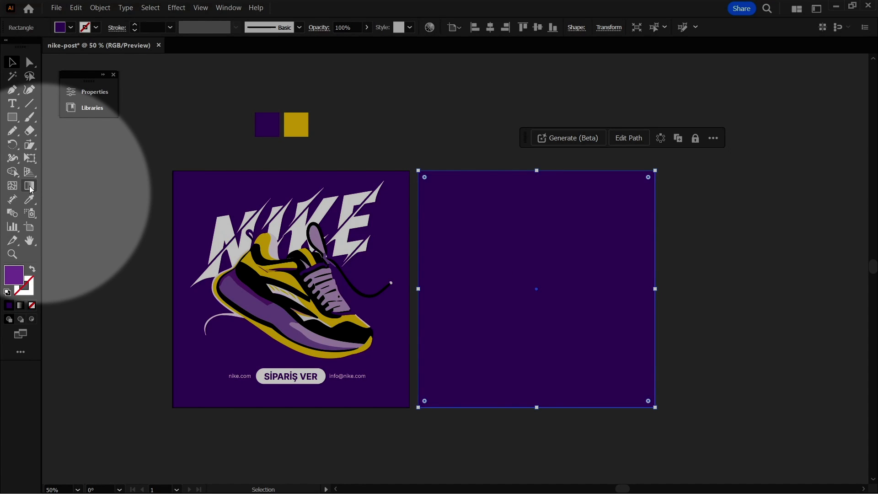
Give the copied rectangle a radial gradient fill and bring up the Gradient panel.
left_click(30, 187)
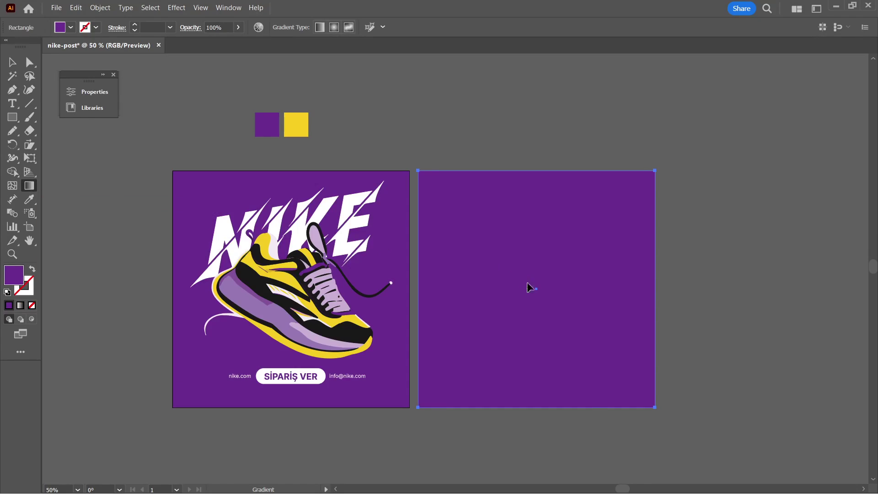
left_click(530, 288)
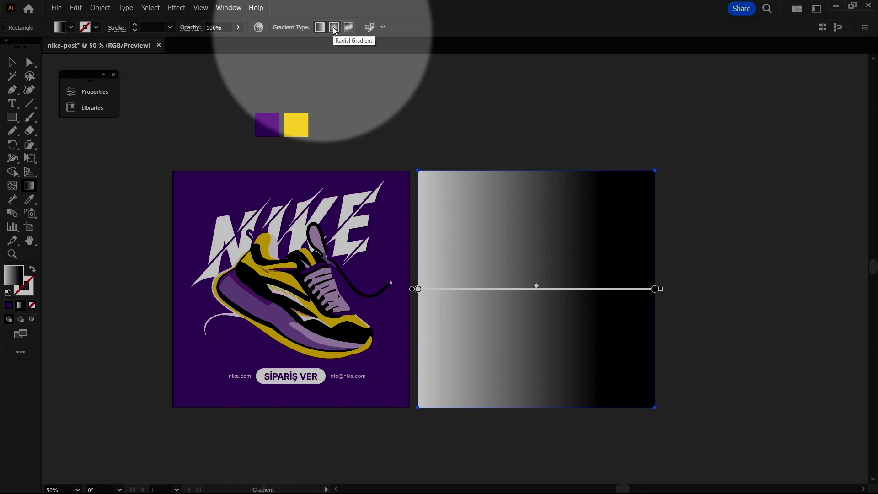
left_click(335, 28)
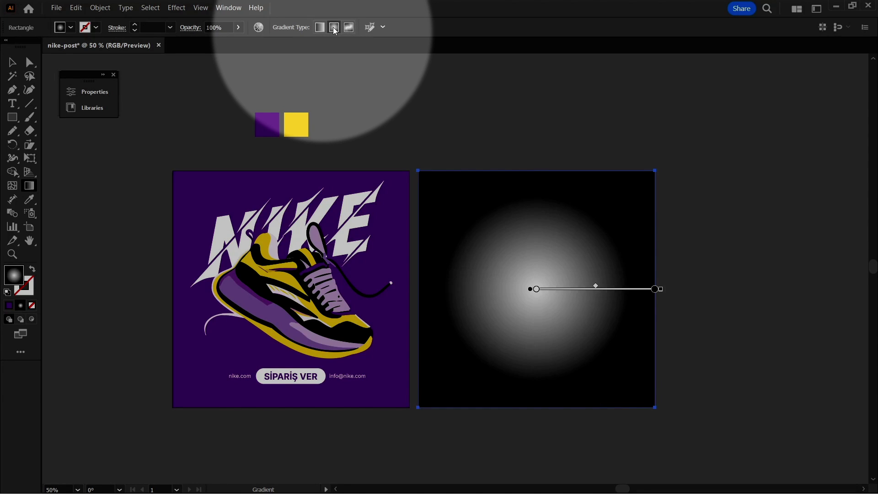
mouse_move(557, 300)
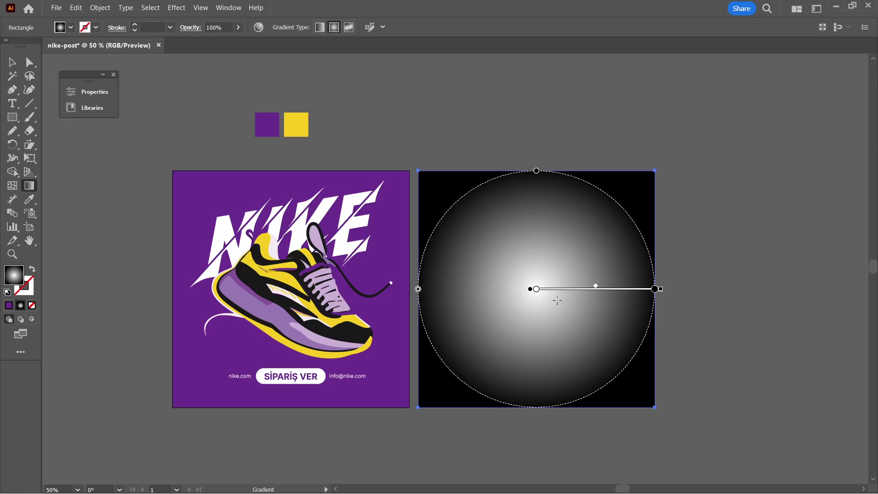
left_click(228, 7)
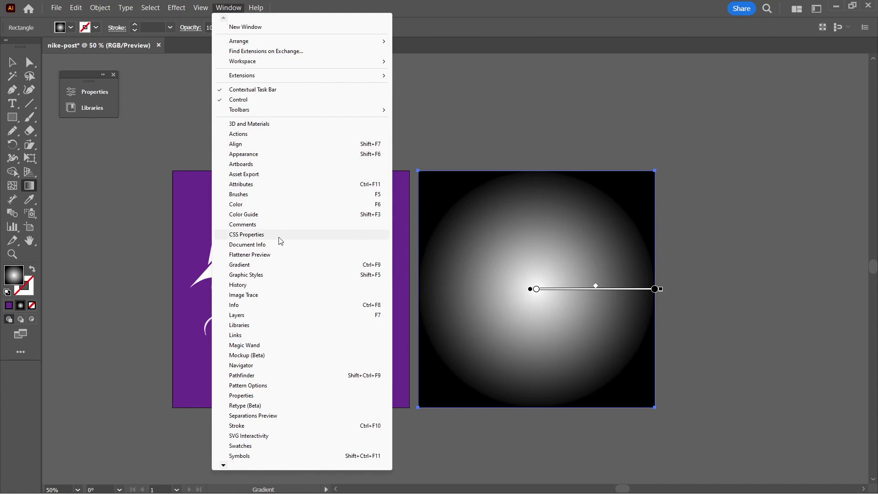
left_click(275, 265)
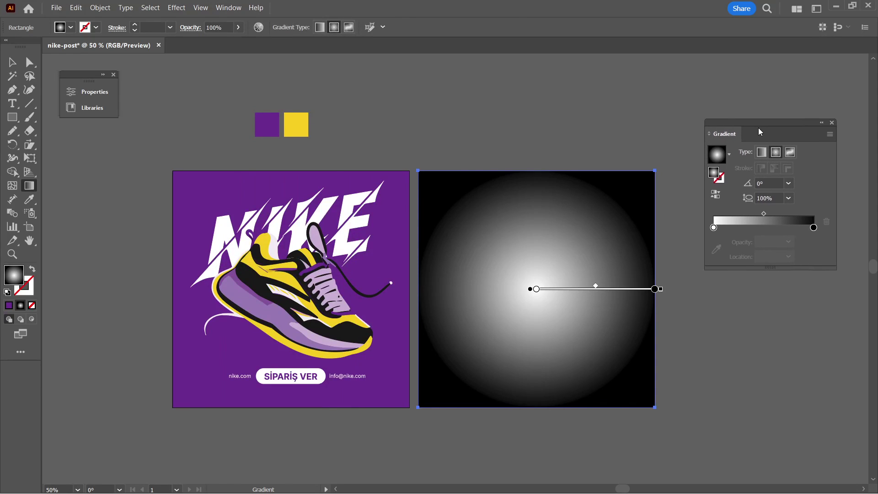
left_click_drag(750, 86, 736, 159)
Set the outer gradient stop to white at 0% opacity and drag the glow toward the poster.
double_click(798, 274)
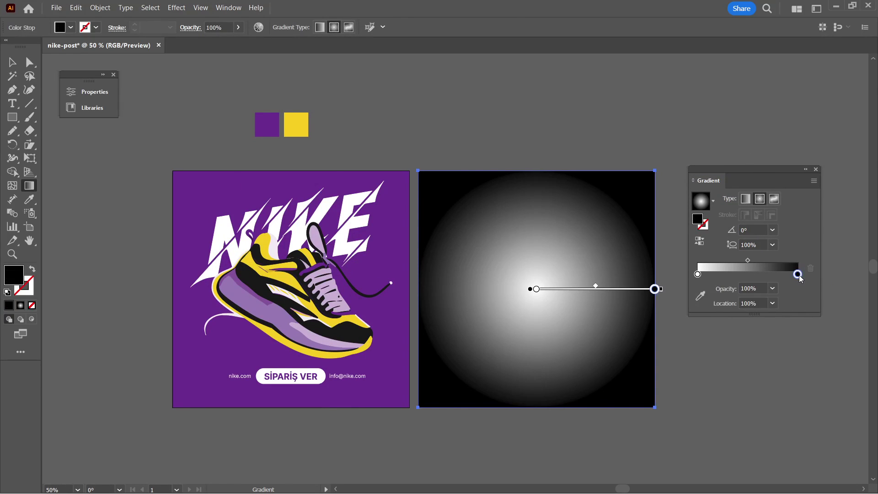
mouse_move(708, 340)
left_mouse_down()
mouse_move(773, 338)
mouse_move(773, 317)
left_mouse_up()
left_click_drag(735, 354, 801, 369)
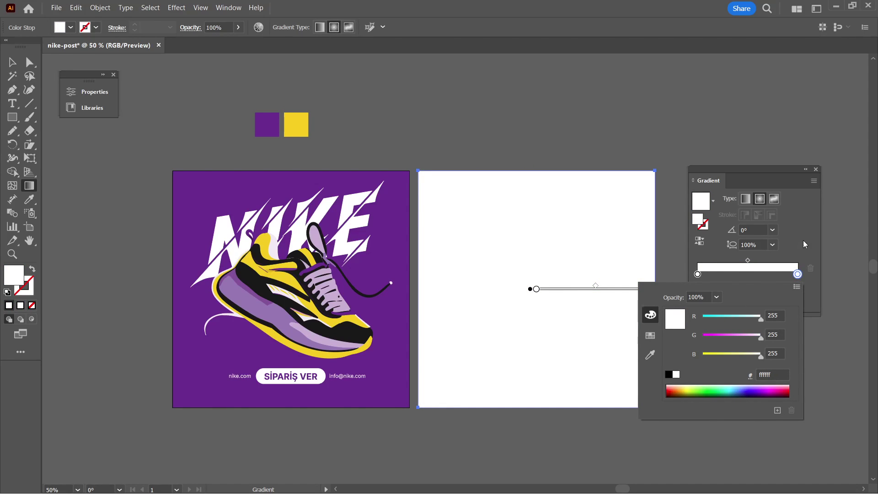
left_click(797, 274)
left_click(774, 288)
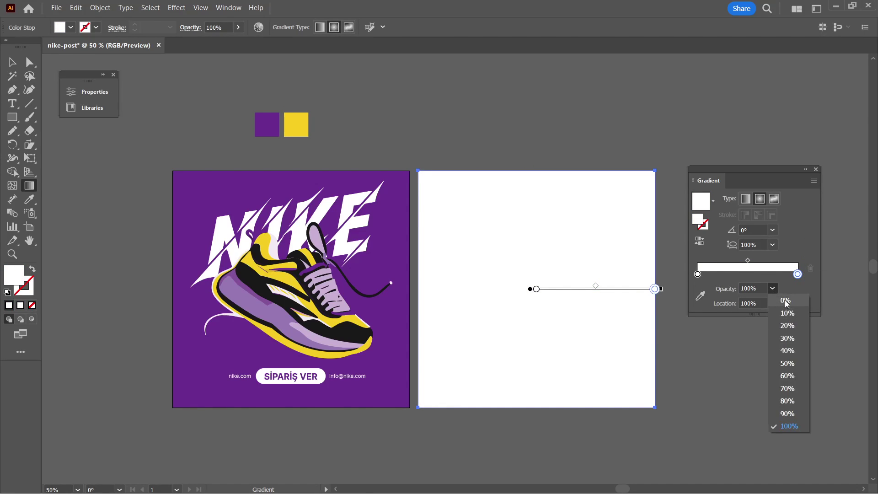
key("v")
left_click_drag(568, 246, 368, 246)
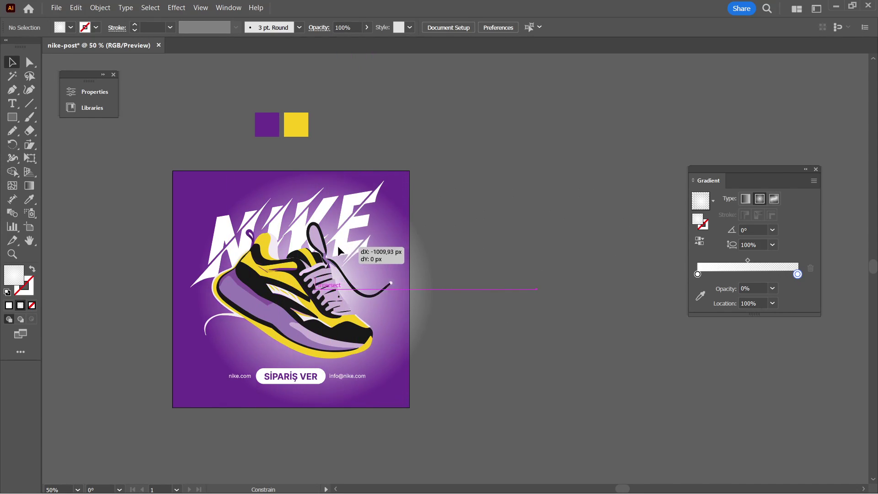
Centre the radial glow horizontally over the poster artboard.
left_click_drag(367, 249, 317, 247)
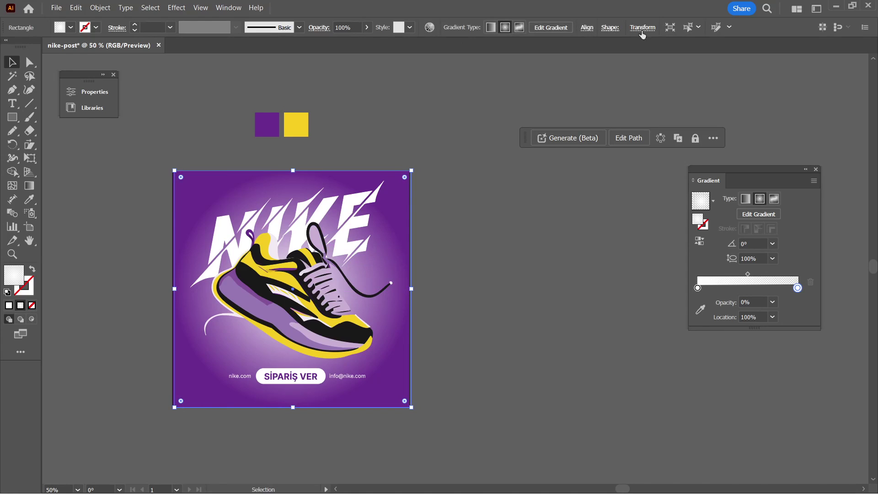
left_click(587, 29)
left_click(493, 62)
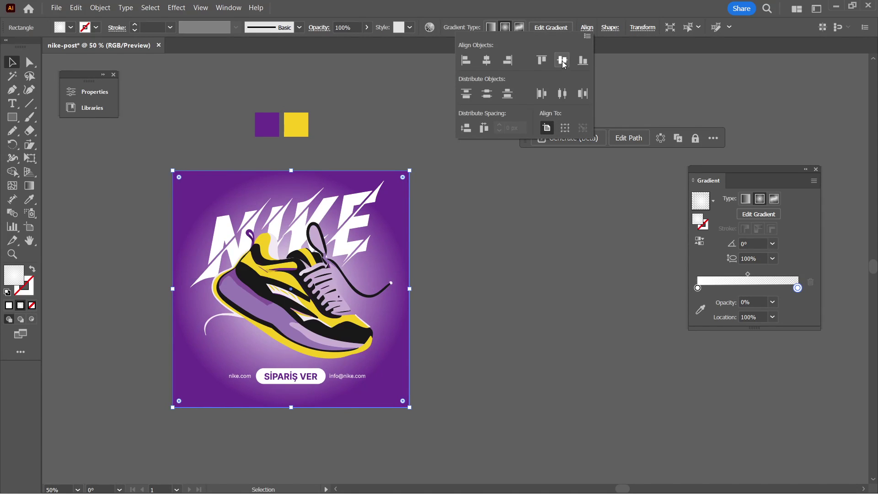
left_click(480, 307)
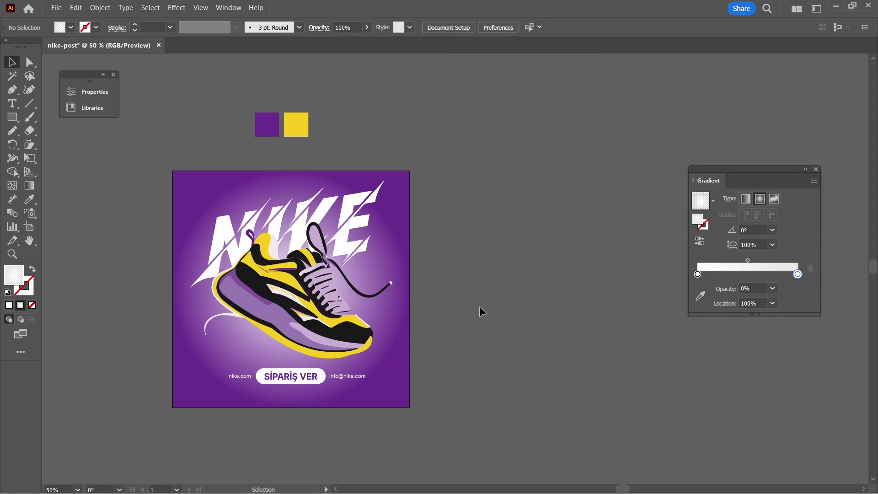
Lower the glow rectangle's opacity to about 47% and zoom out to view the poster.
left_click(400, 308)
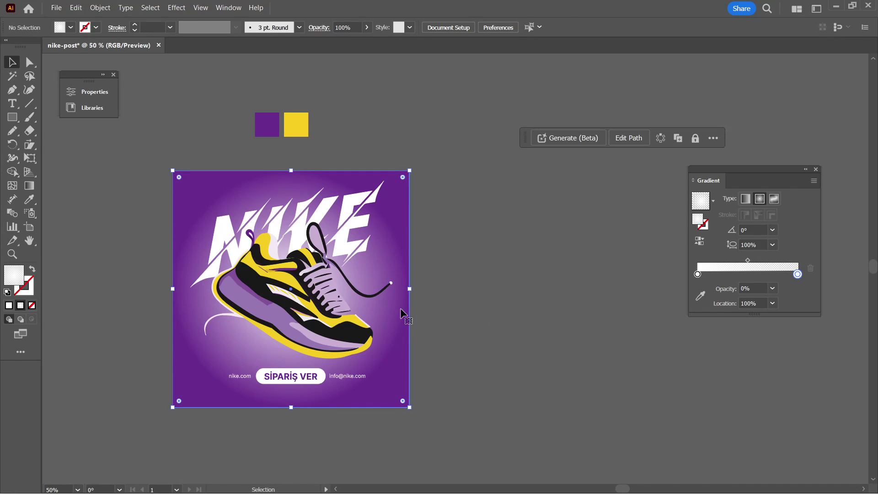
left_click(367, 28)
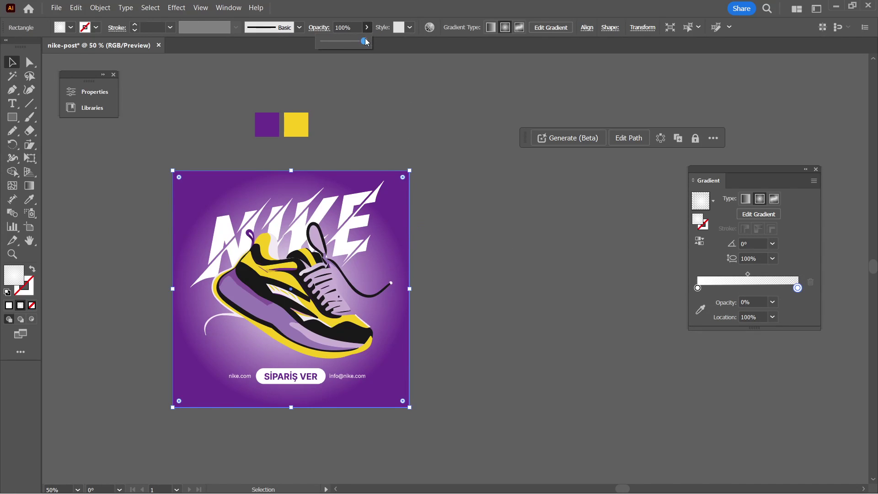
left_click_drag(366, 41, 343, 45)
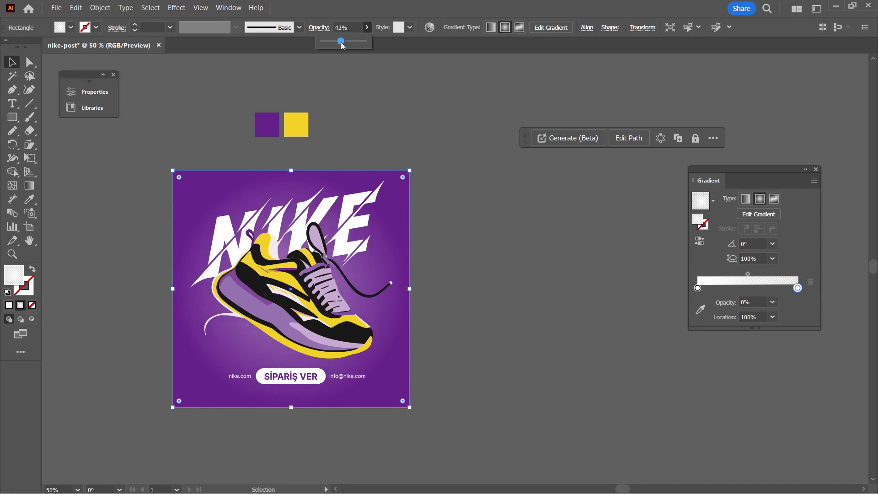
left_click(466, 173)
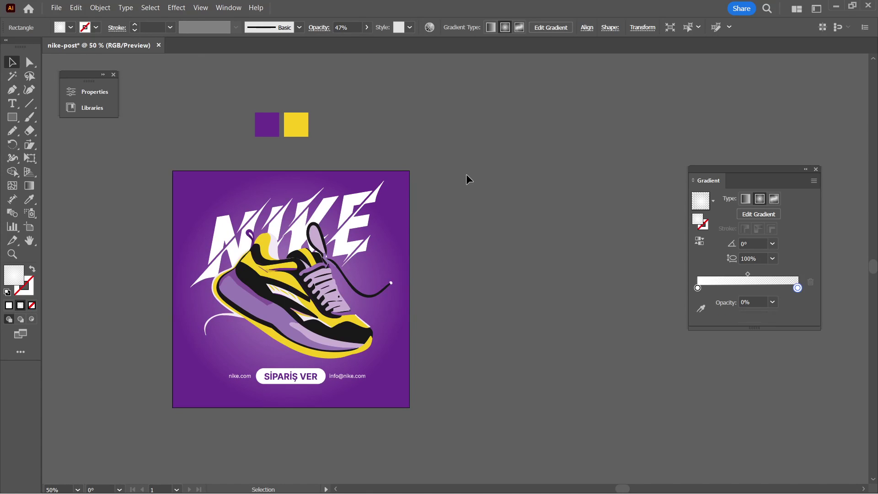
key("z")
left_click(476, 278, "alt")
key("ctrl+1")
key("t")
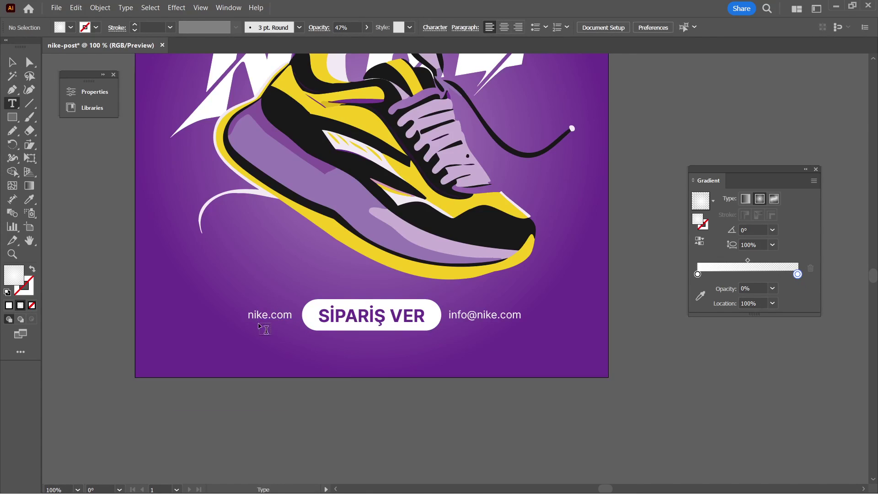
left_click_drag(263, 315, 247, 315)
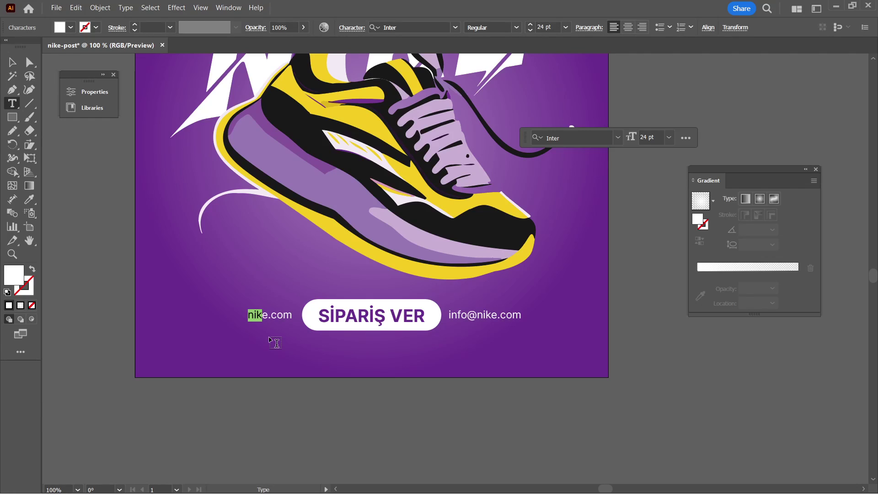
key("Left")
type("www")
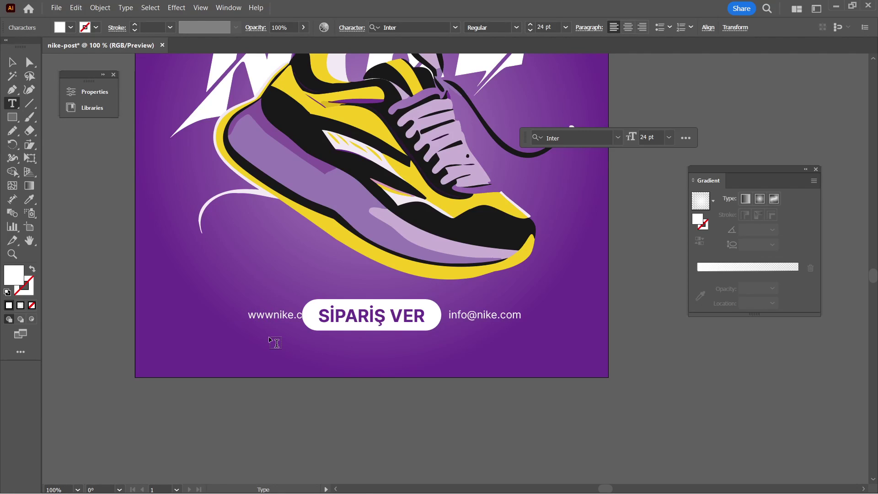
type(".")
key("Escape")
left_click(311, 411)
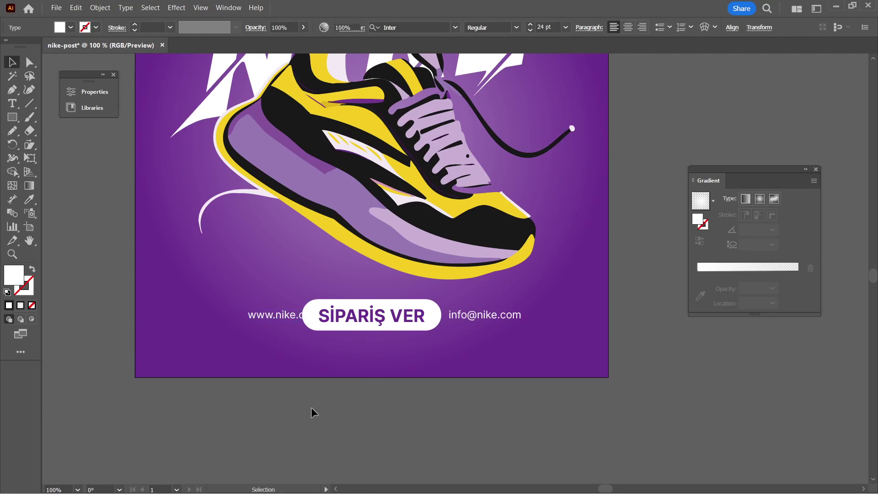
left_click_drag(269, 315, 241, 309)
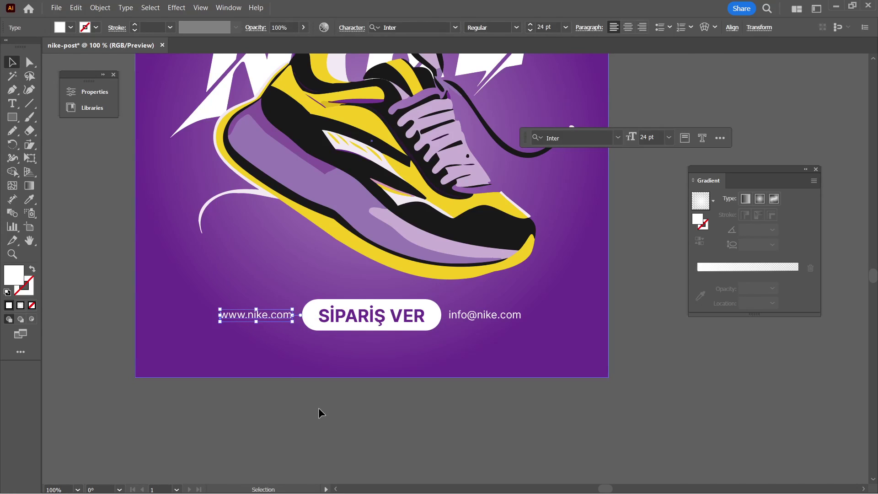
left_click(484, 316)
key("Right")
key("Right")
key("Right")
key("Right")
key("Right")
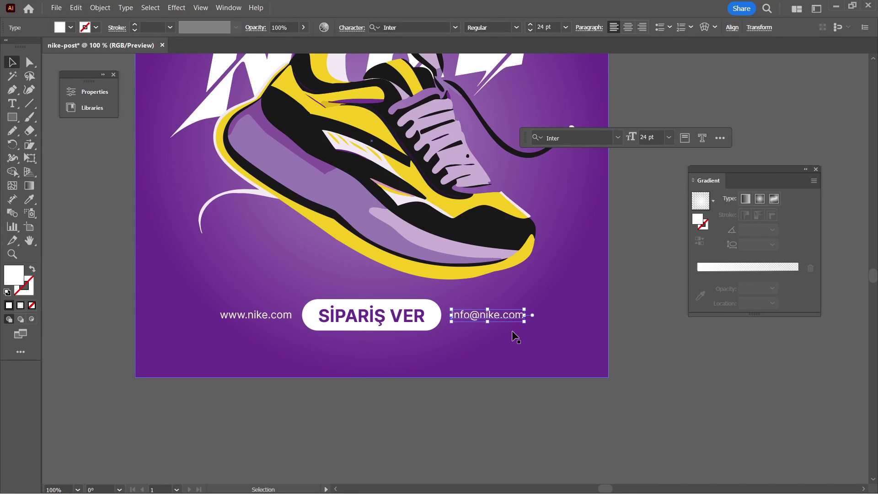
left_click(387, 398)
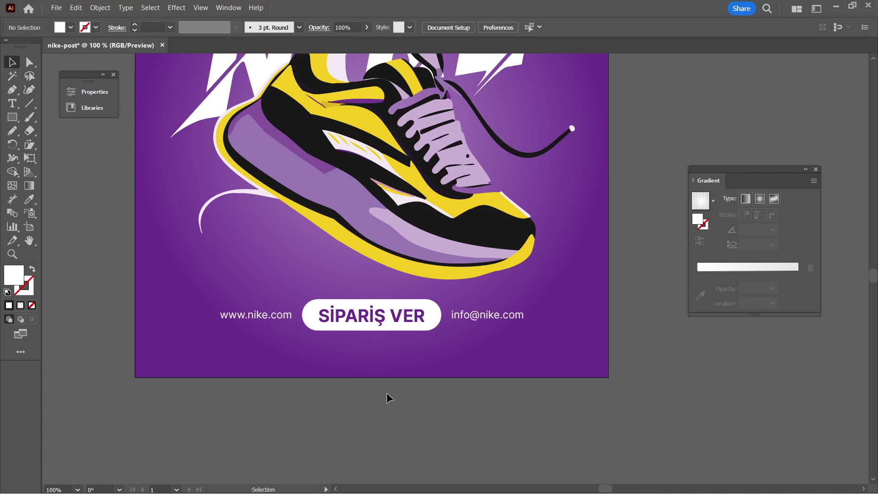
Shift the three footer items, including SİPARİŞ VER, slightly down together.
left_click(287, 317)
left_click(381, 323, "shift")
left_click(480, 315, "shift")
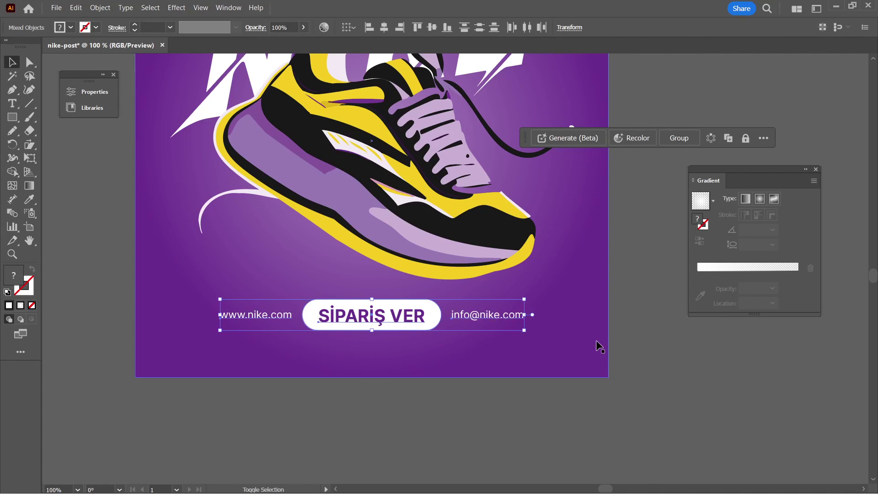
key("shift+Down")
key("shift+Down")
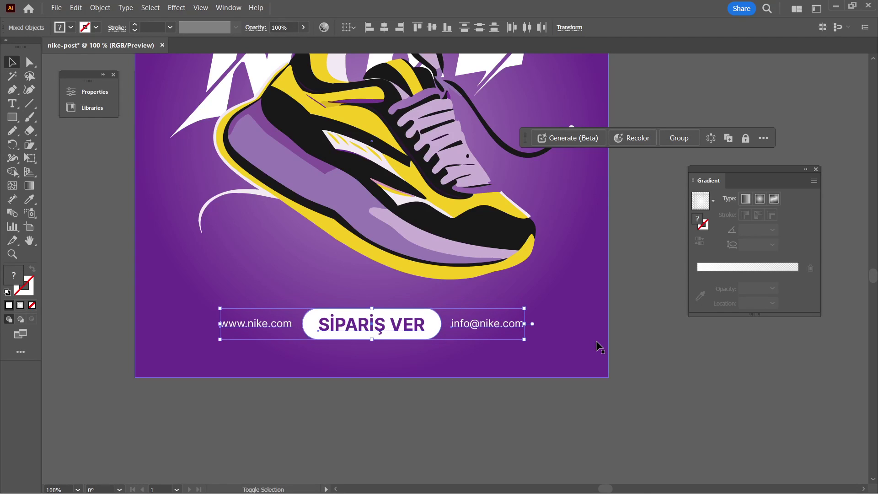
left_click(599, 346)
key("ctrl+minus")
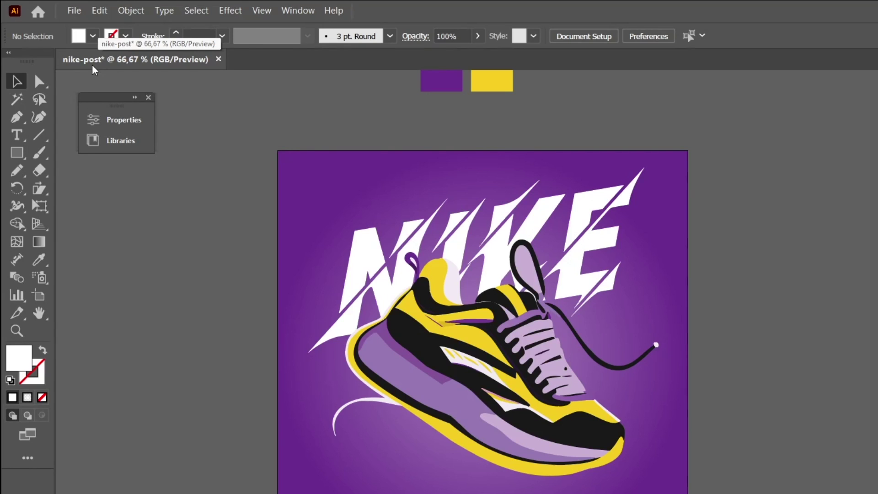
Save locally as nike-post in Adobe Illustrator (*.AI) format, accepting the default Illustrator Options.
left_click(57, 8)
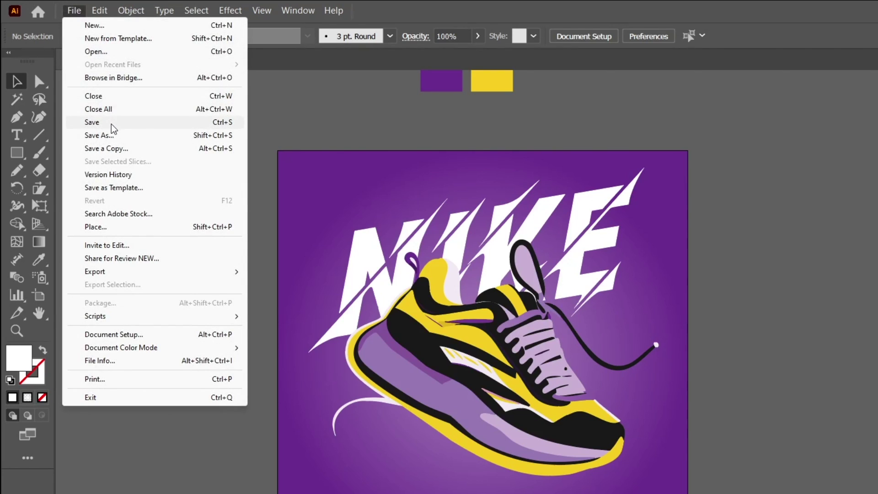
left_click(110, 122)
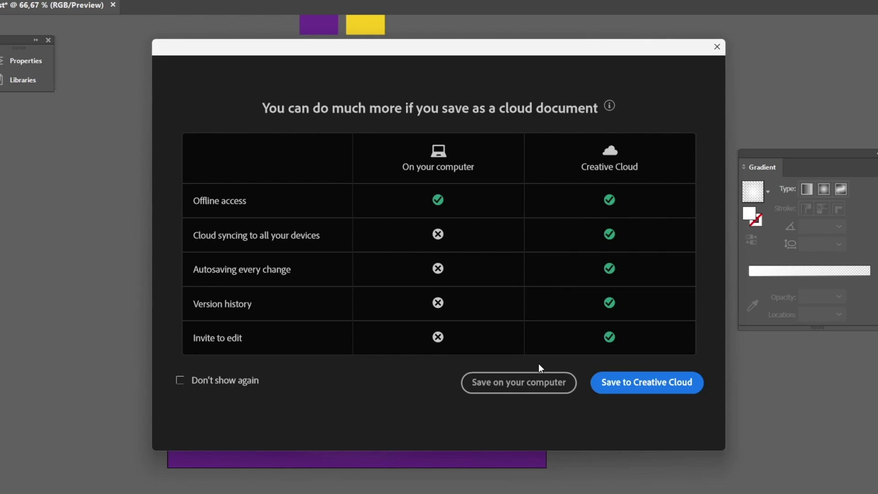
left_click(535, 387)
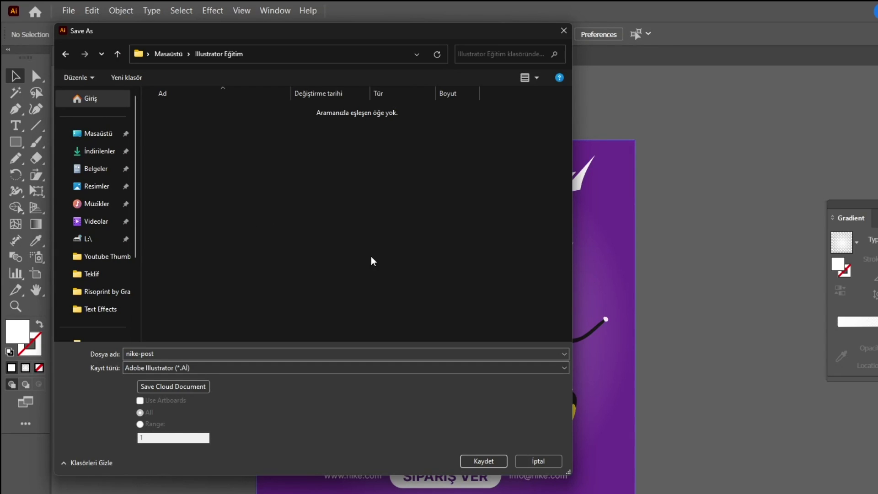
left_click(282, 370)
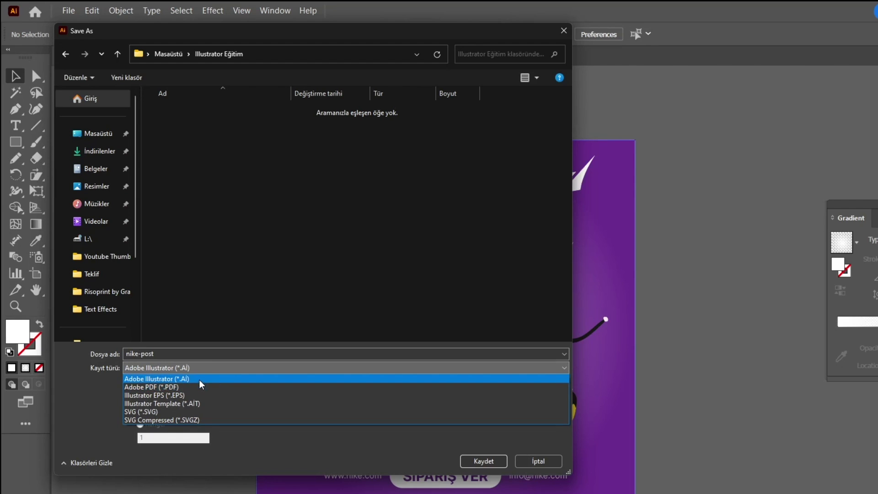
left_click(274, 374)
left_click(500, 461)
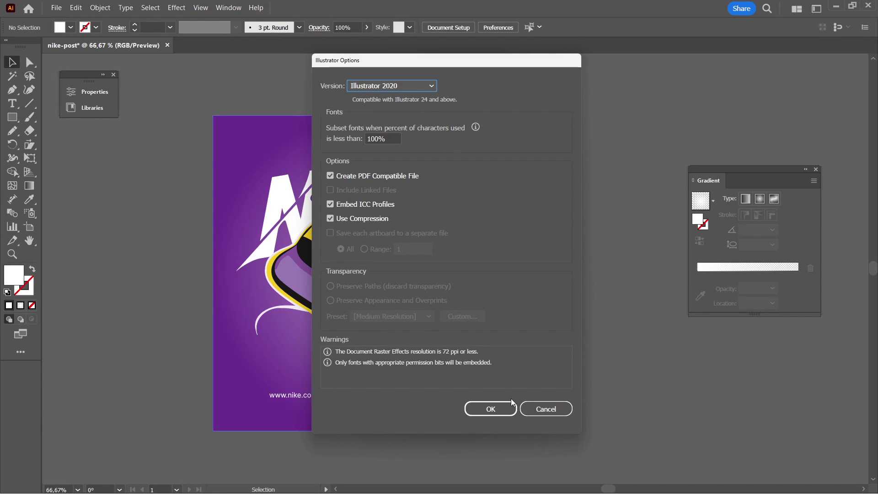
left_click(498, 407)
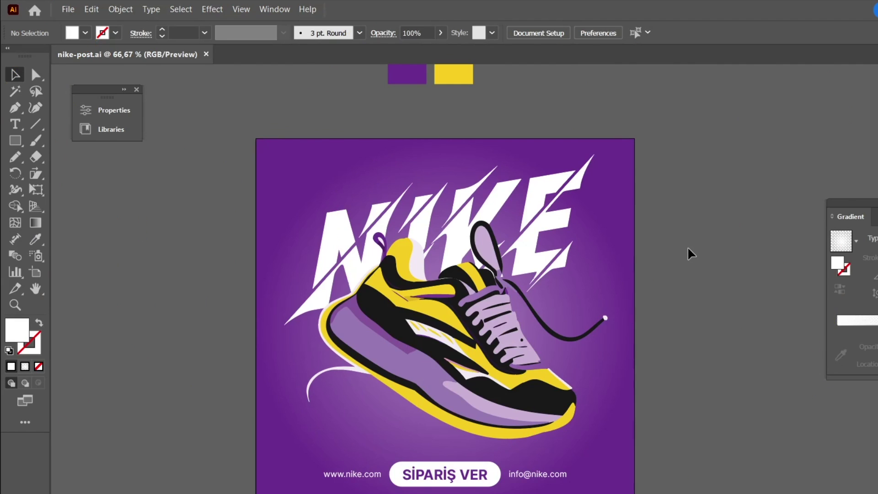
Set up Export As with JPEG (*.JPG) format, Use Artboards checked, and All artboards.
left_click(68, 9)
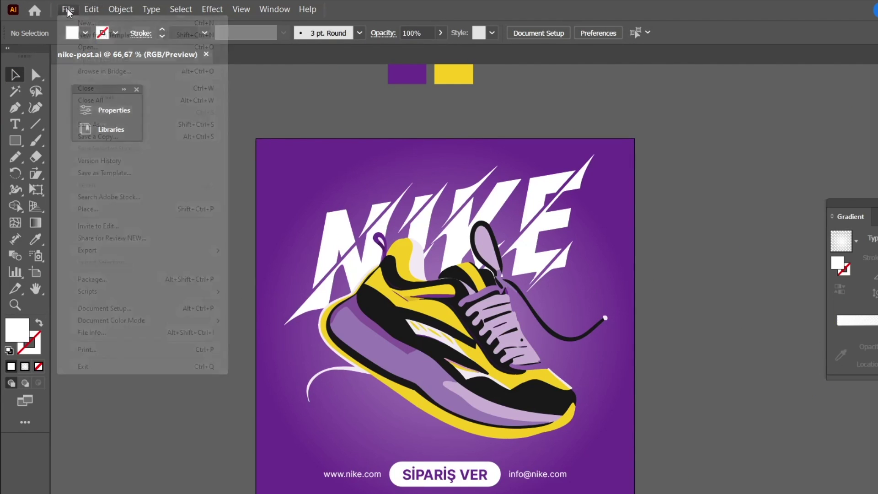
mouse_move(109, 250)
left_click(293, 263)
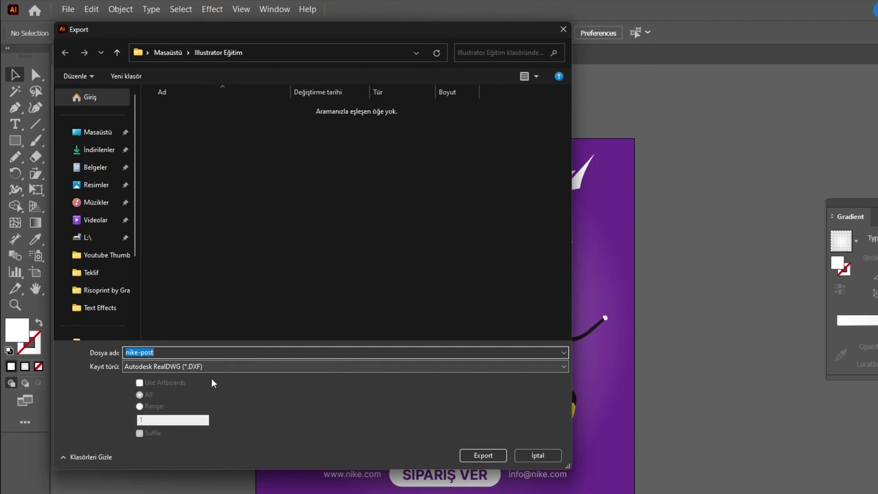
left_click(183, 368)
left_click(199, 418)
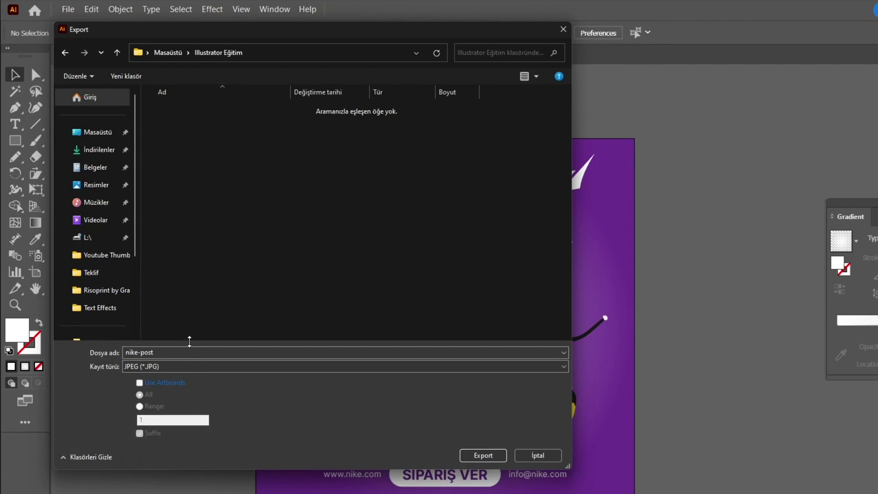
left_click(169, 389)
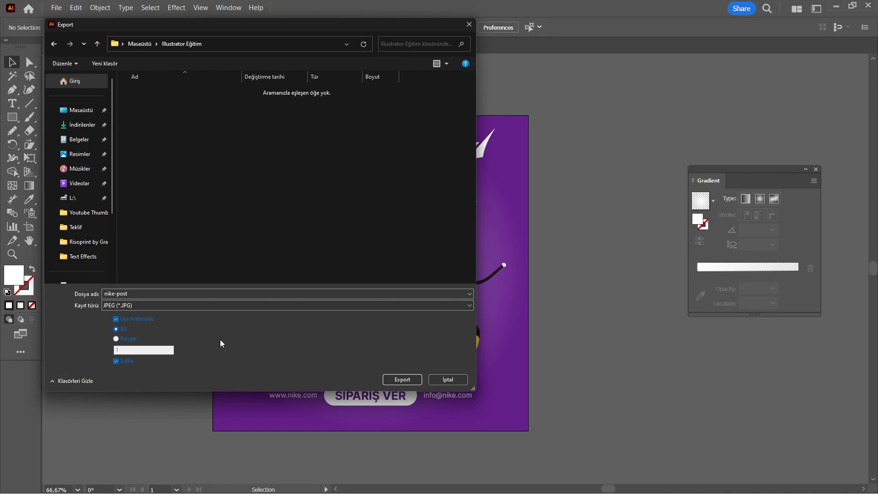
left_click(126, 340)
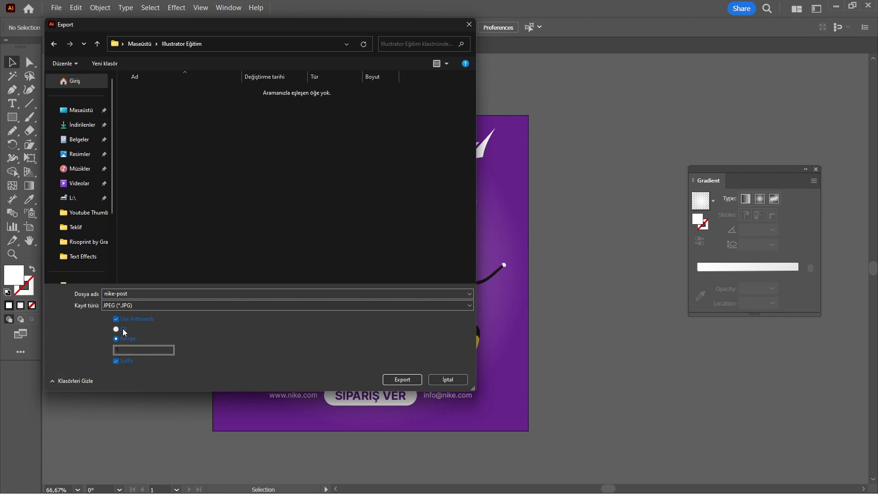
left_click(123, 329)
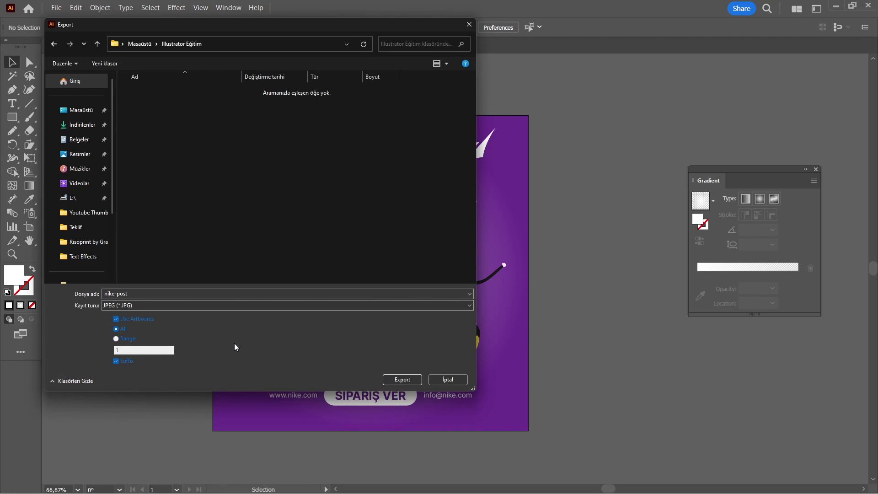
Confirm the export and accept JPEG Options at maximum quality, RGB, 150 ppi.
left_click(403, 380)
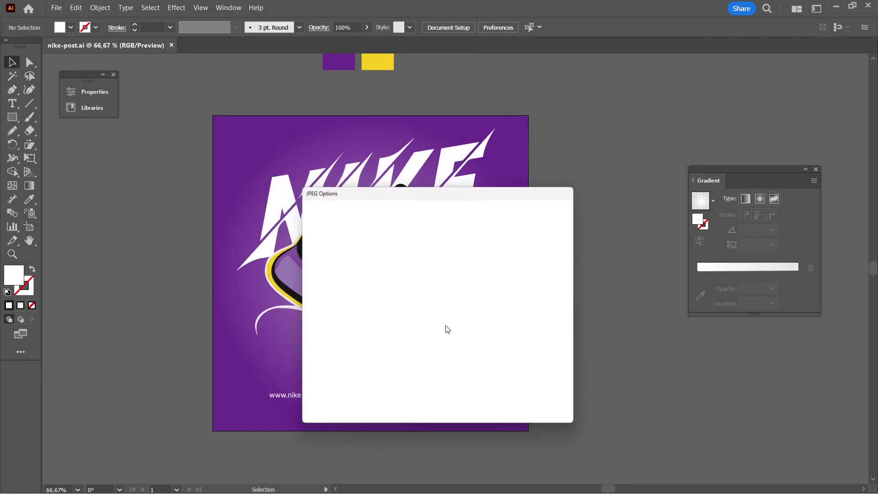
left_click_drag(423, 198, 371, 158)
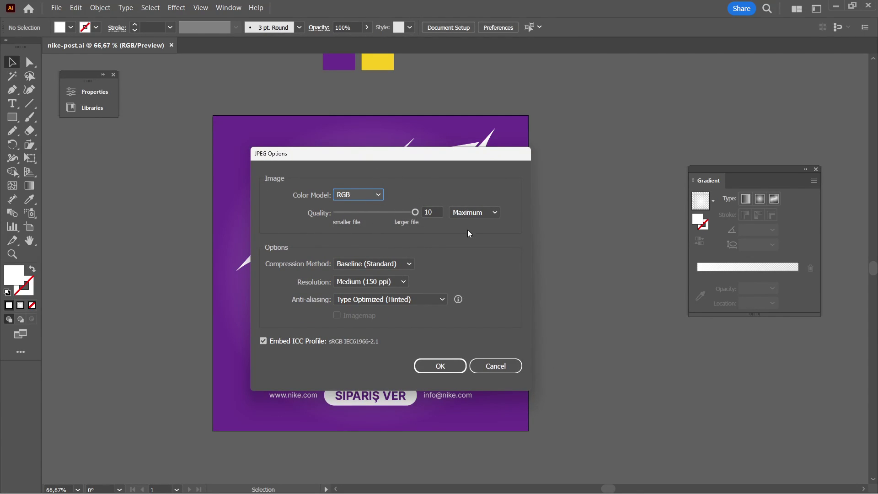
left_click(435, 367)
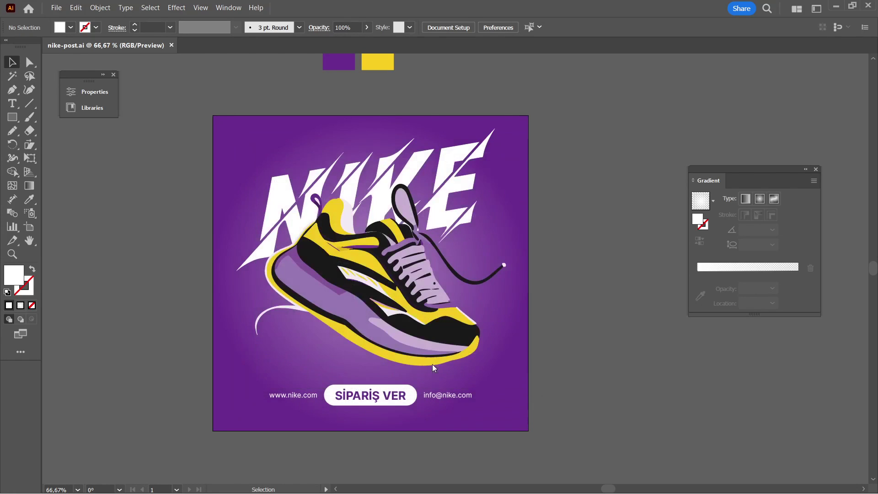